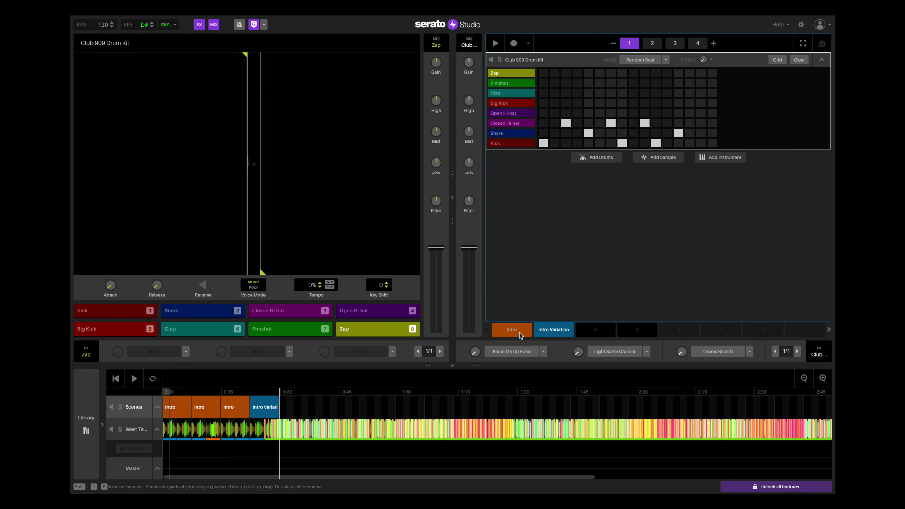
# Step: Delete the Intro Variation scene and strip the song down to a single Intro block with an empty Club 909 drum pattern
pyautogui.click(551, 331)
pyautogui.press('Delete')
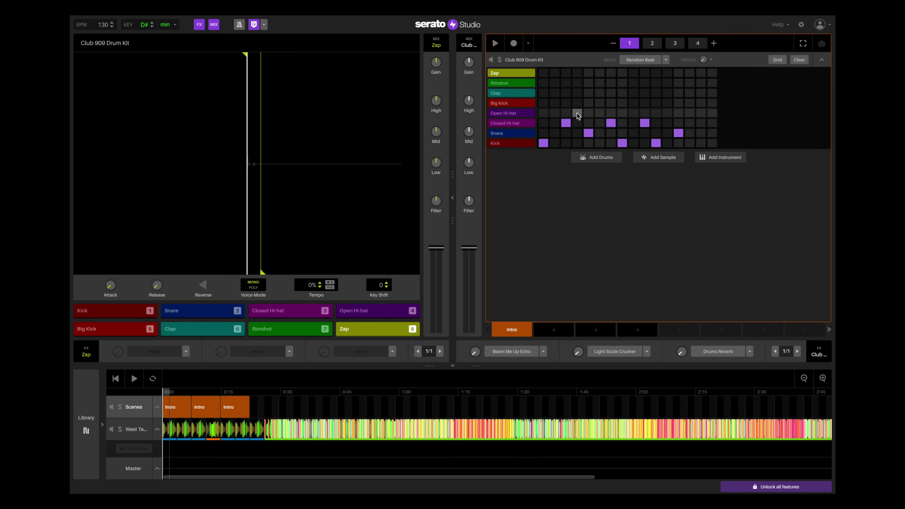
pyautogui.click(652, 43)
pyautogui.click(675, 43)
pyautogui.click(698, 43)
pyautogui.click(629, 44)
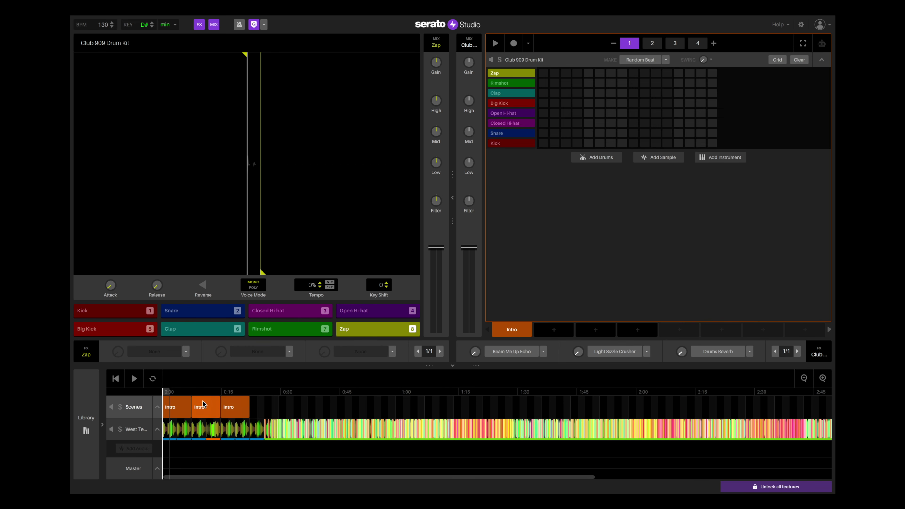
pyautogui.moveTo(231, 413); pyautogui.dragTo(218, 412)
# Step: Show the West Ten audio track and play the song from the start to hear its opening
pyautogui.click(136, 430)
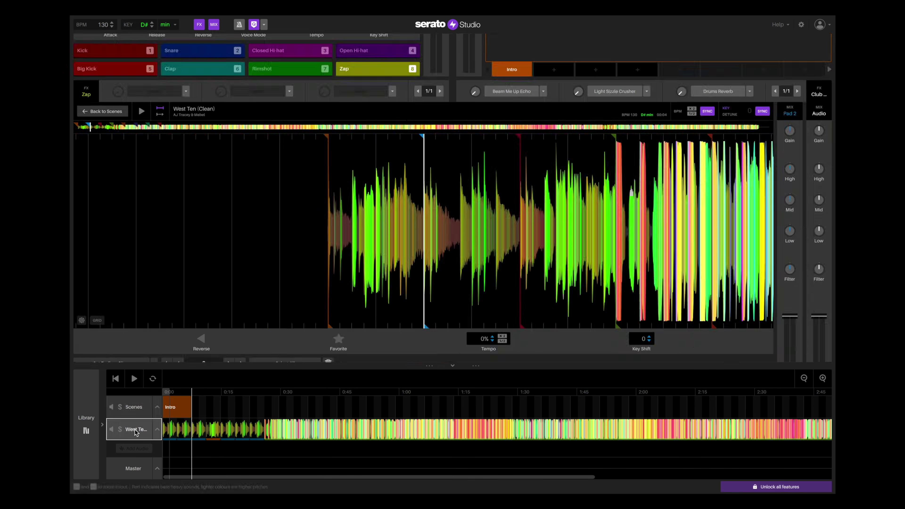
pyautogui.click(114, 379)
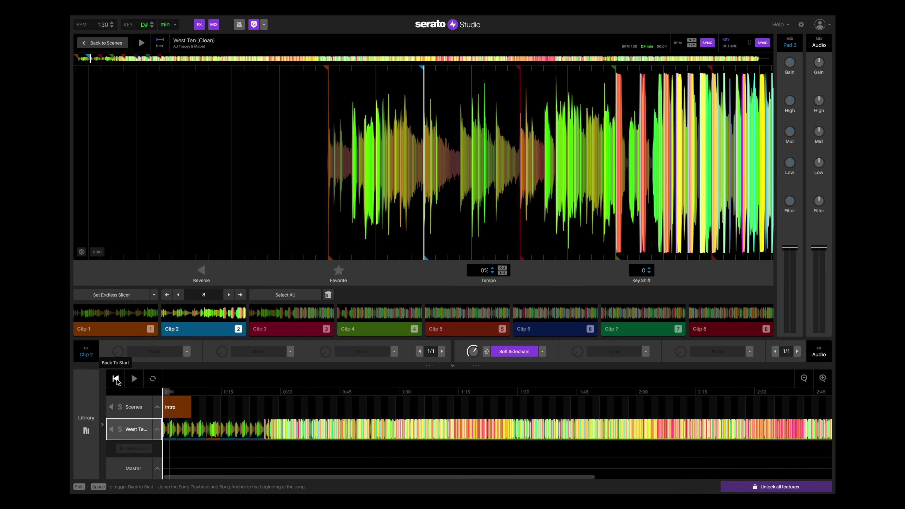
pyautogui.press('space')
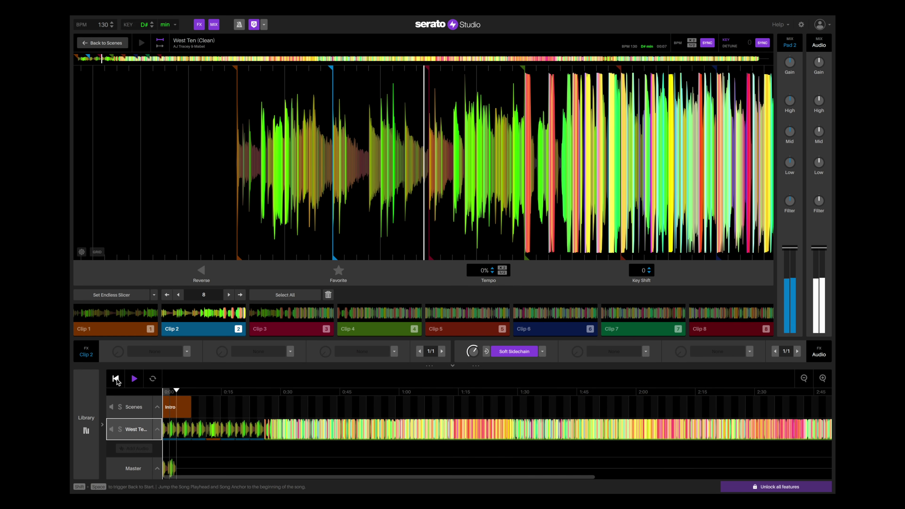
pyautogui.press('space')
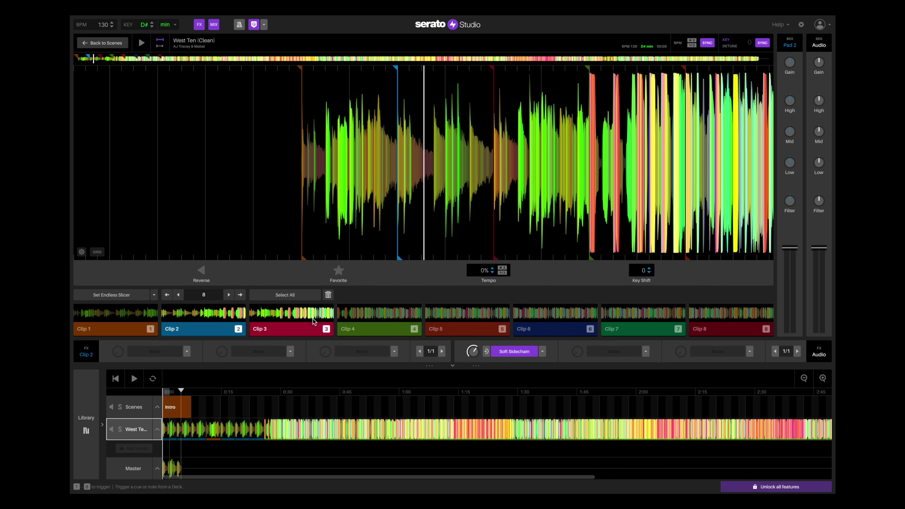
# Step: Add an empty sample deck to the Intro scene below the Club 909 Drum Kit
pyautogui.click(142, 408)
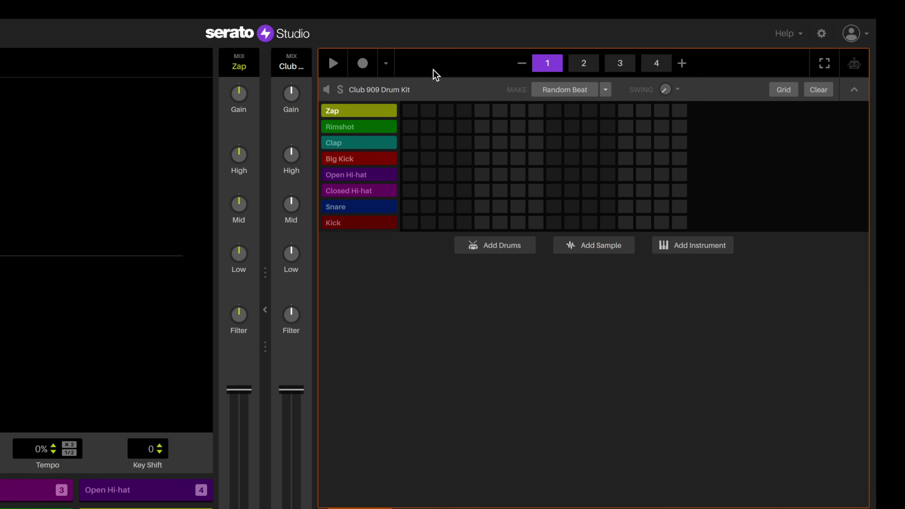
pyautogui.click(378, 92)
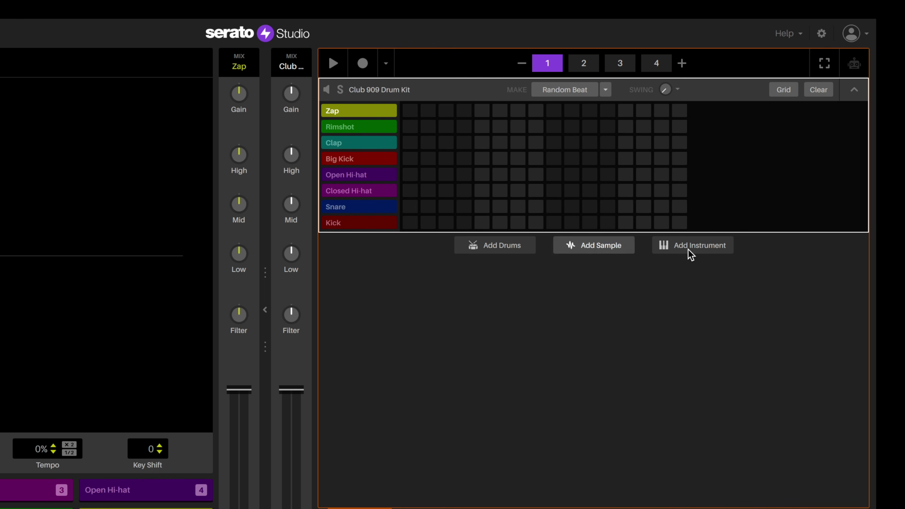
pyautogui.click(594, 251)
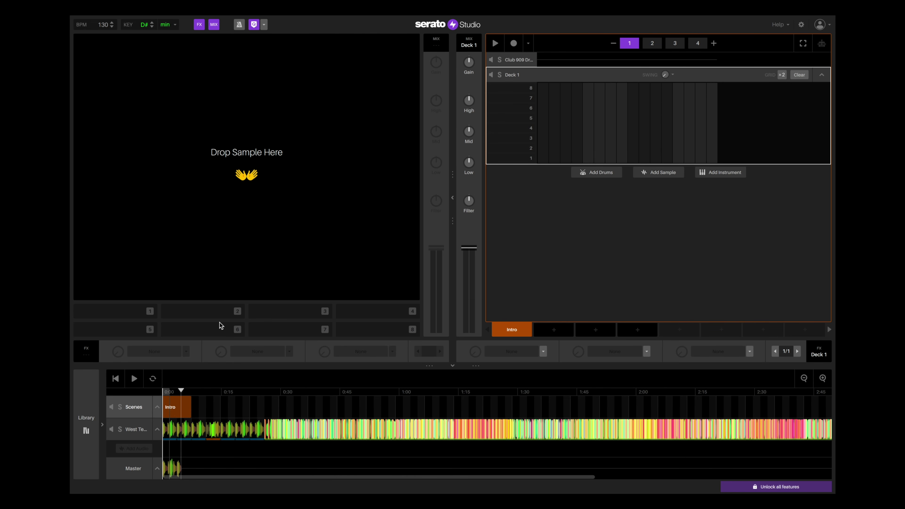
# Step: Play the song from the start and skip ahead twice to audition the West Ten track's quiet intro and its full section
pyautogui.click(114, 383)
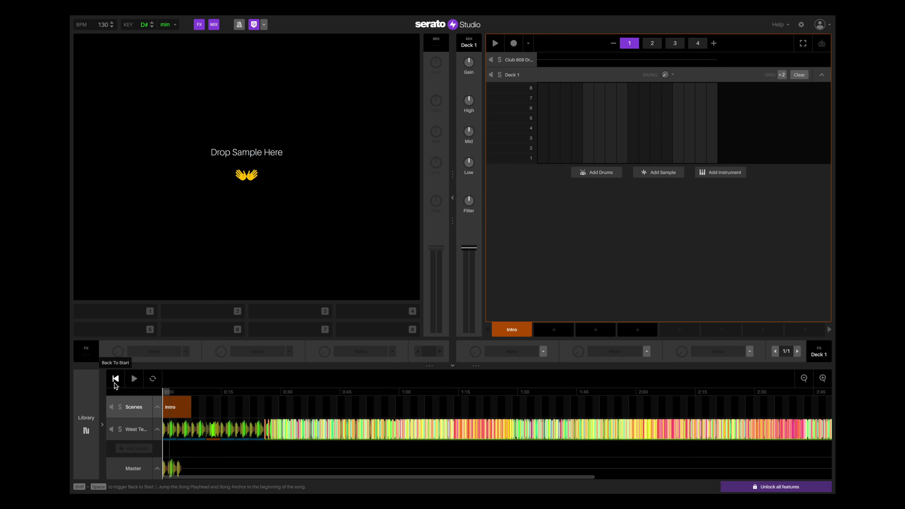
pyautogui.click(134, 379)
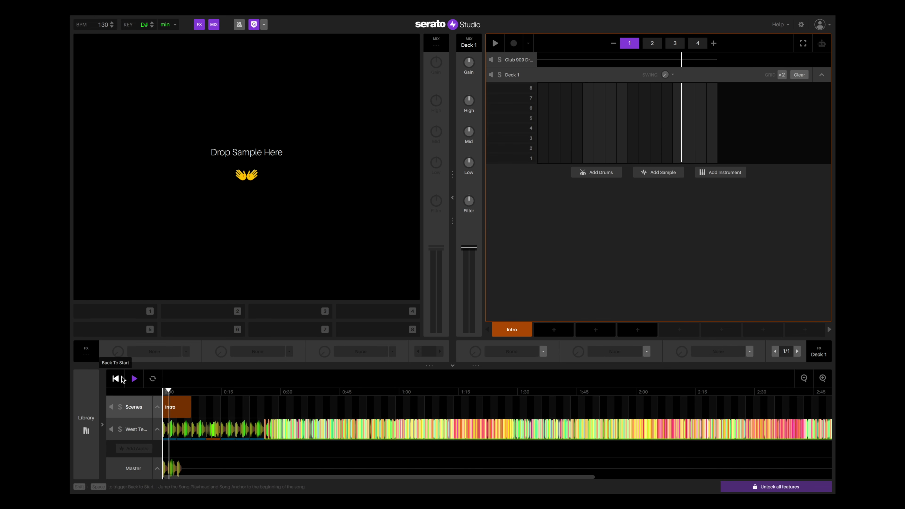
pyautogui.click(148, 430)
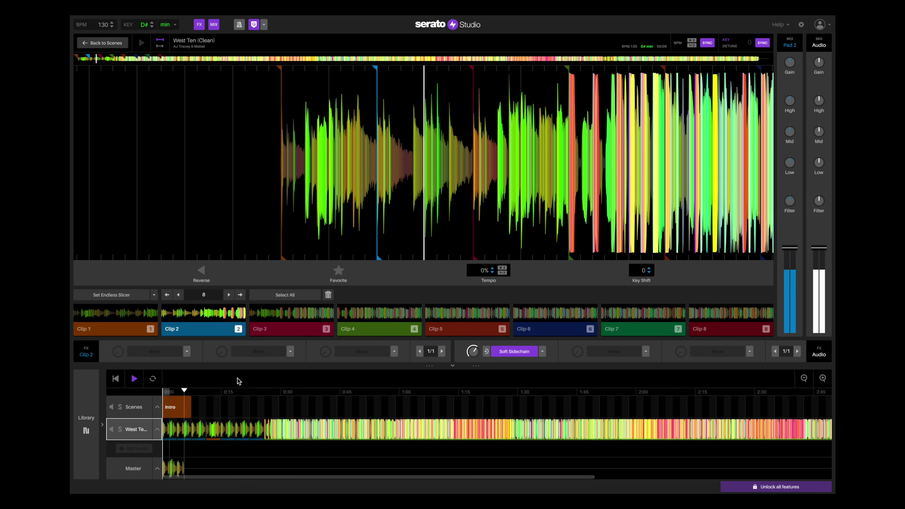
pyautogui.click(206, 393)
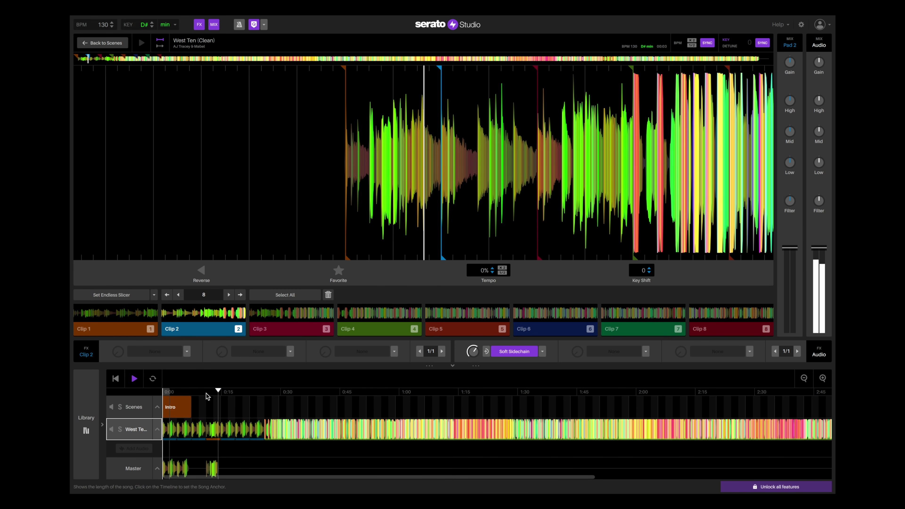
pyautogui.click(268, 392)
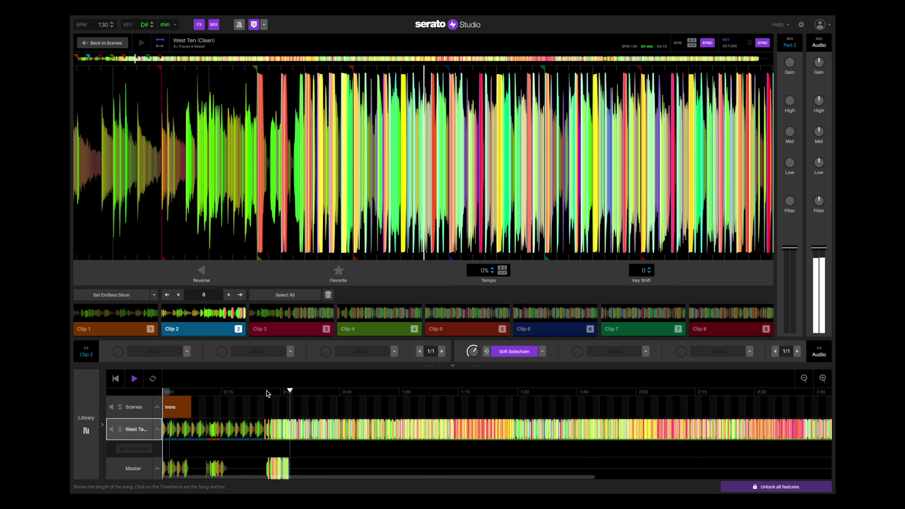
pyautogui.press('space')
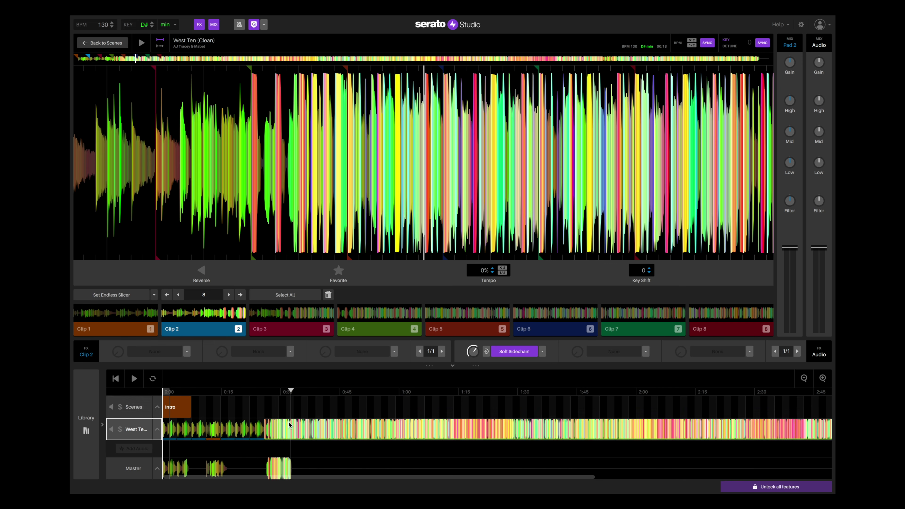
# Step: Load the jade_-_dont_walk_away_(acapella).mp3 file from the Downloads folder into the Intro scene's empty sample deck
pyautogui.click(179, 407)
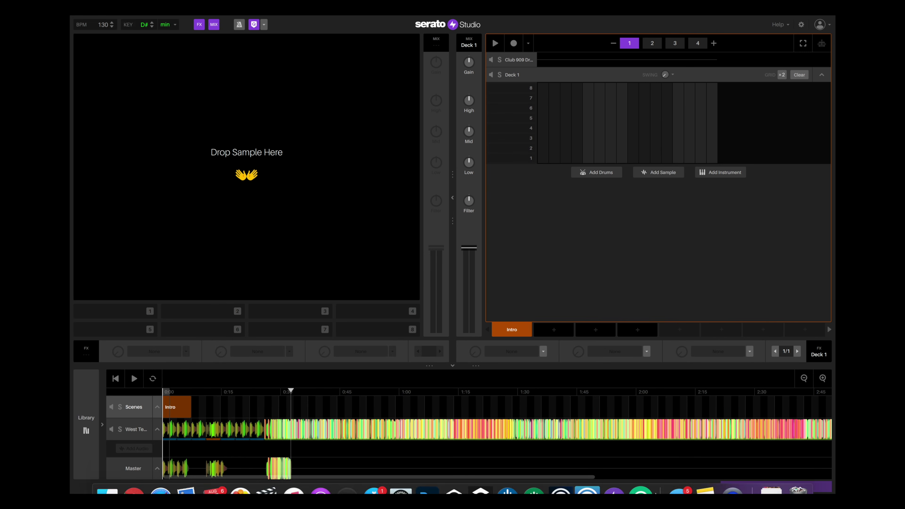
pyautogui.click(772, 477)
pyautogui.rightClick(772, 477)
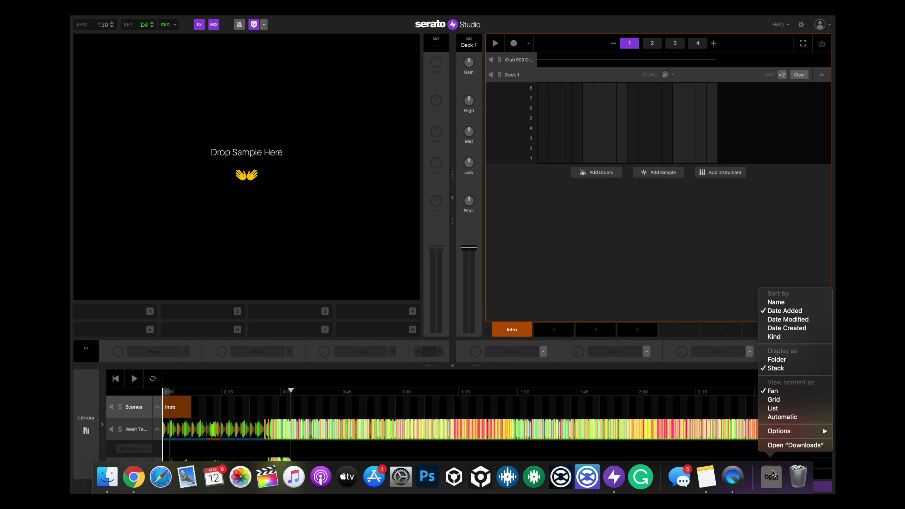
pyautogui.click(804, 445)
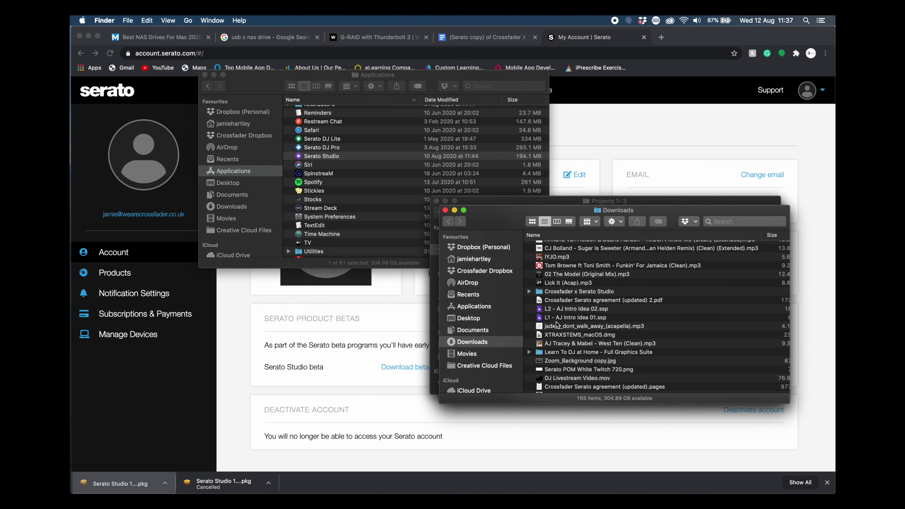
pyautogui.moveTo(561, 327); pyautogui.dragTo(309, 193)
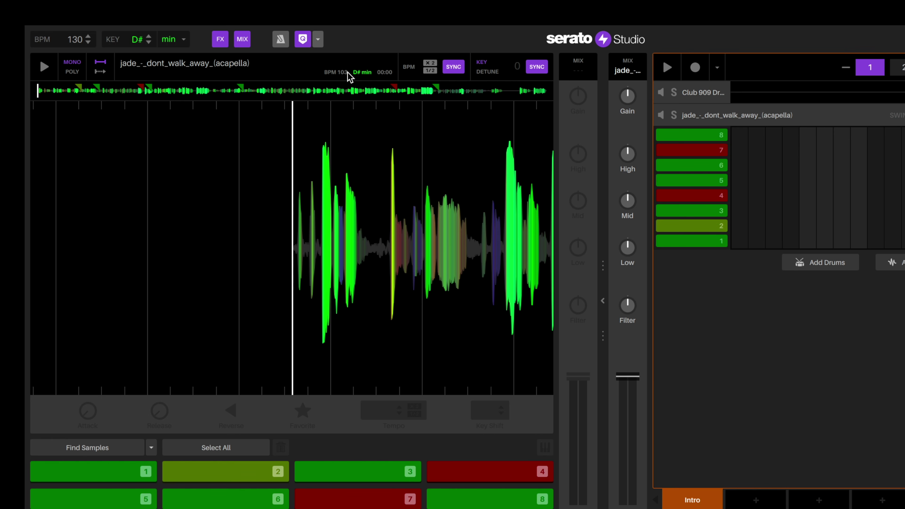
# Step: Preview the acapella while shifting the project key up to F# minor and back to D# minor, and toggle its key sync off and on
pyautogui.click(45, 68)
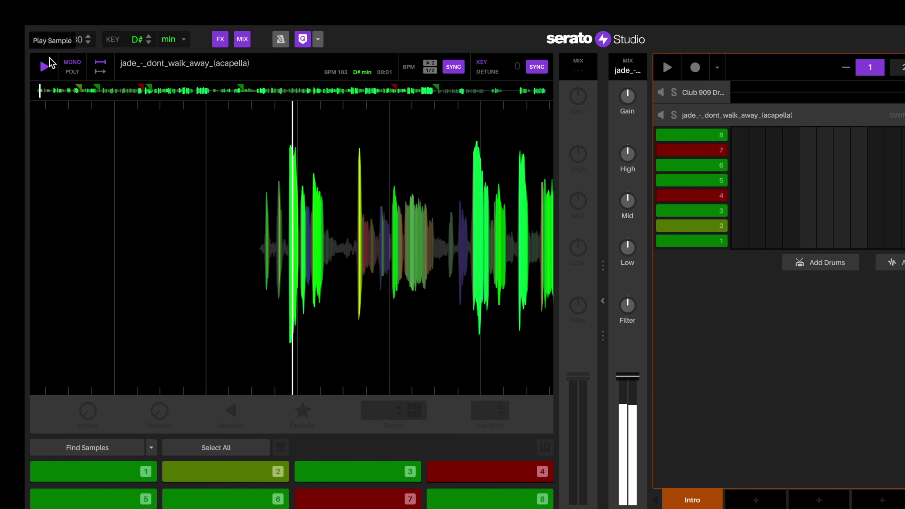
pyautogui.click(46, 70)
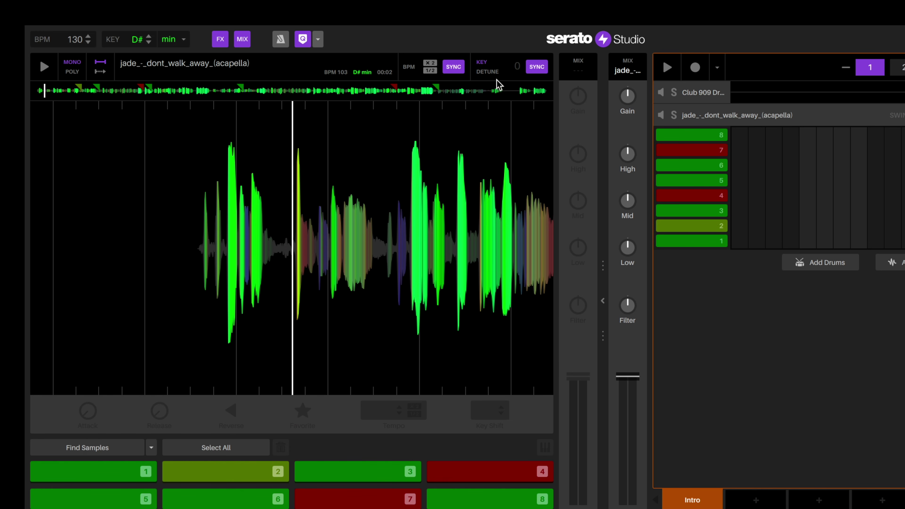
pyautogui.click(151, 37)
pyautogui.press('space')
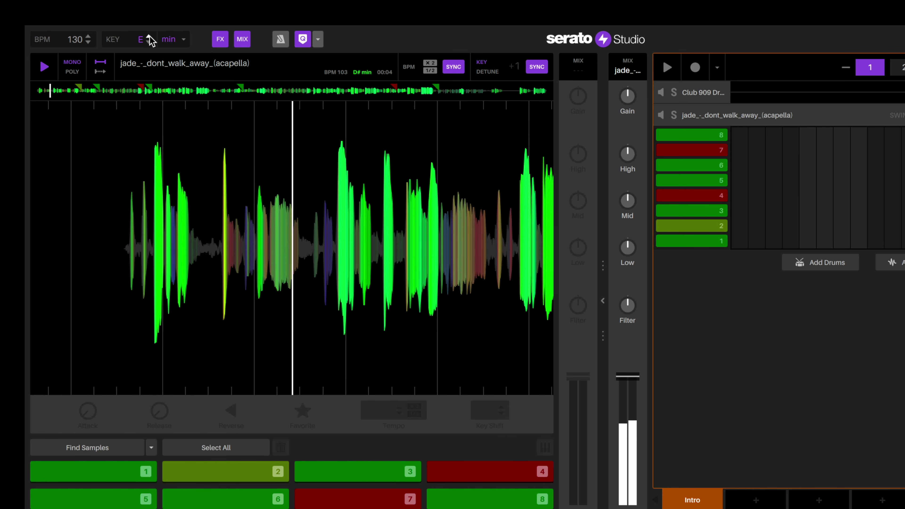
pyautogui.click(150, 37)
pyautogui.click(150, 37)
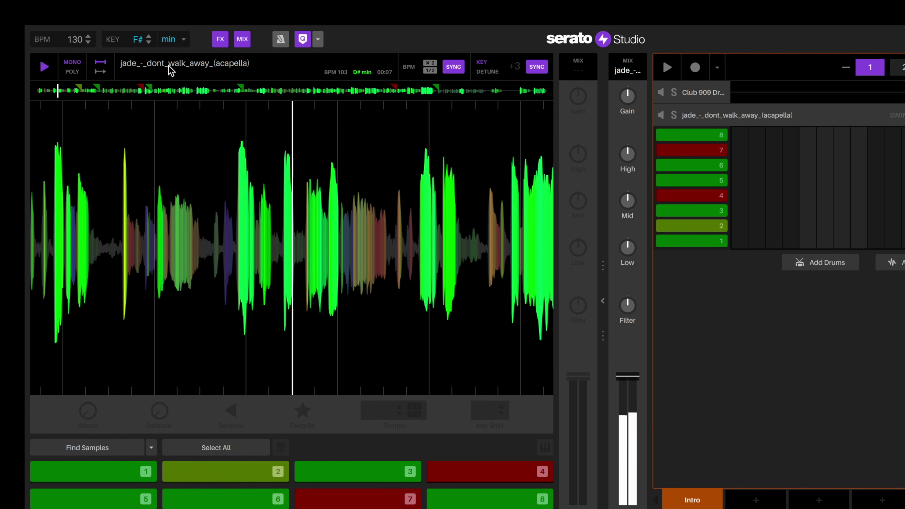
pyautogui.click(149, 42)
pyautogui.click(149, 42)
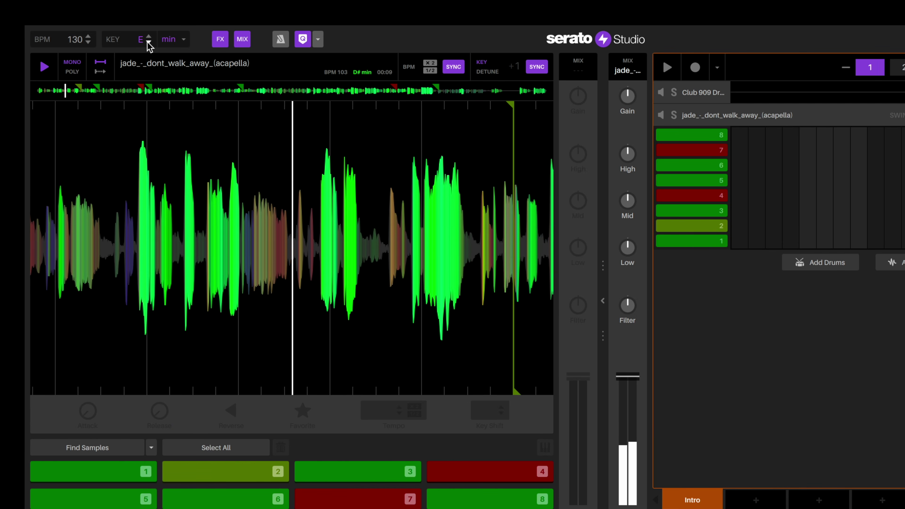
pyautogui.click(149, 42)
pyautogui.click(44, 67)
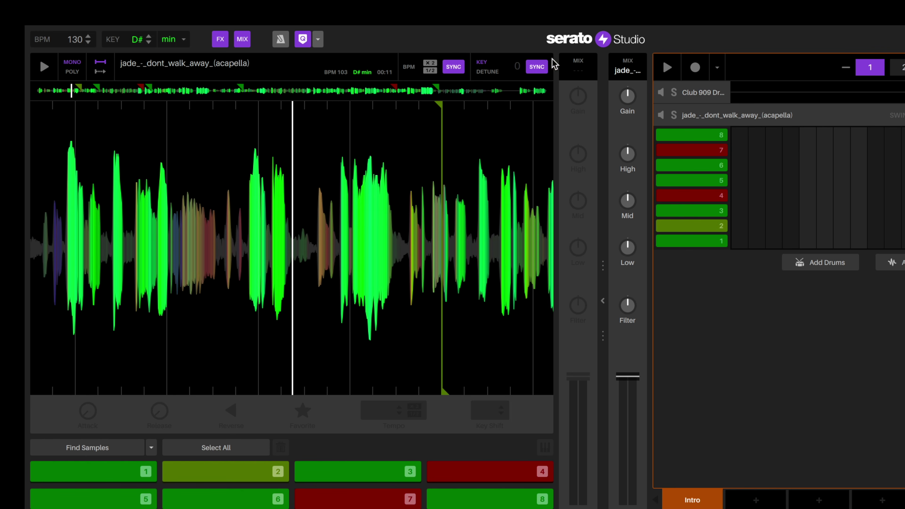
pyautogui.click(531, 67)
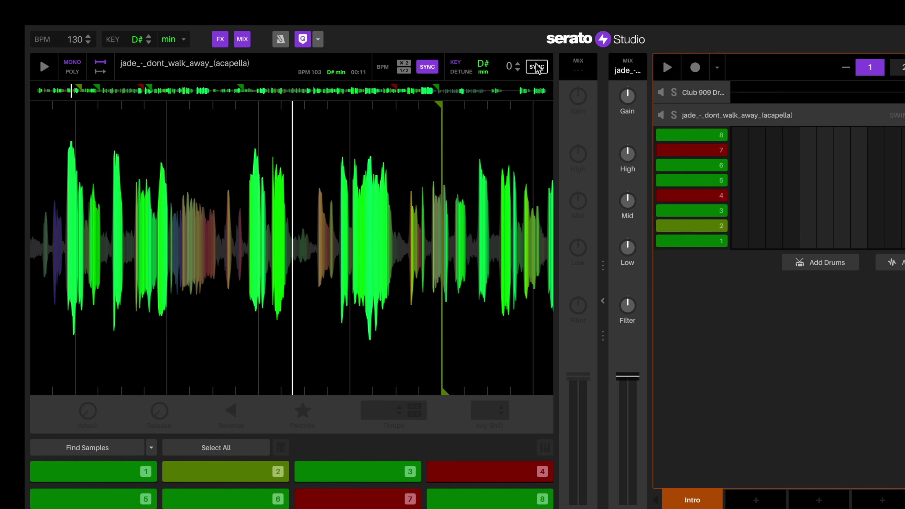
pyautogui.click(541, 69)
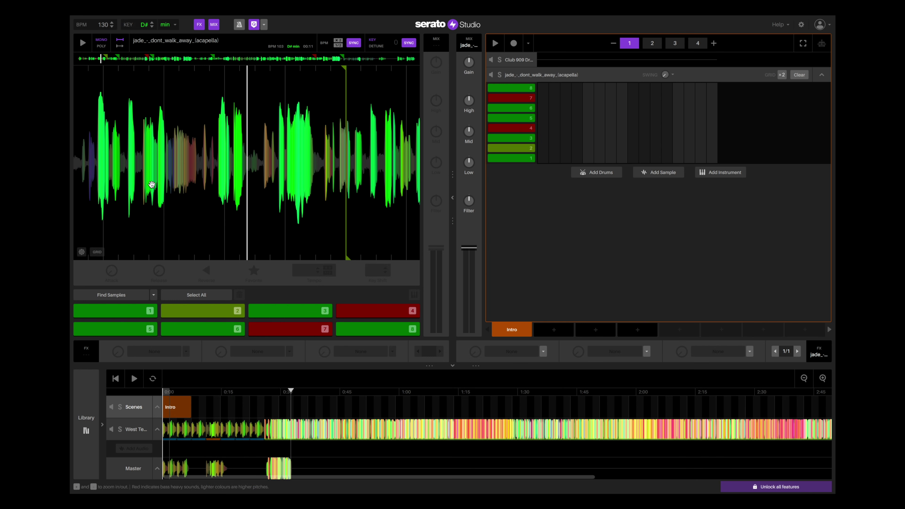
# Step: Trigger Clip 3 on the West Ten audio track, and return to the Intro scene's acapella deck
pyautogui.click(135, 429)
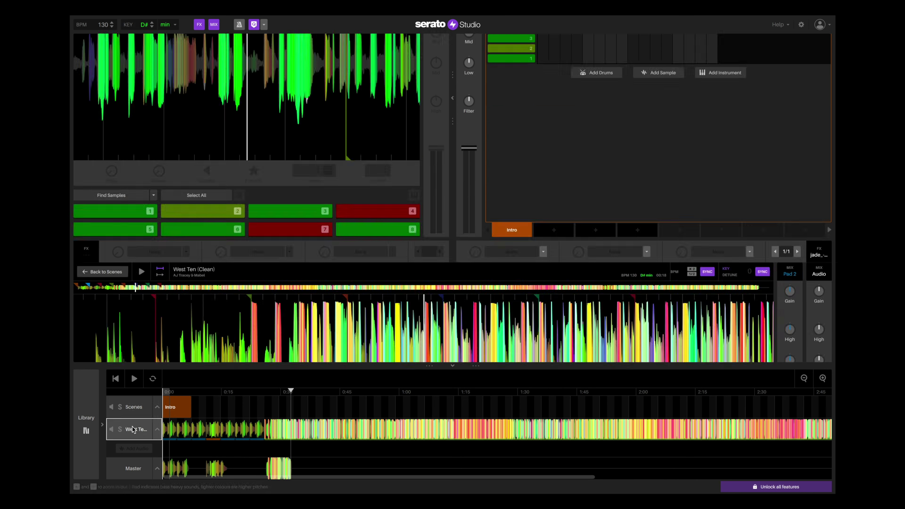
pyautogui.press('3')
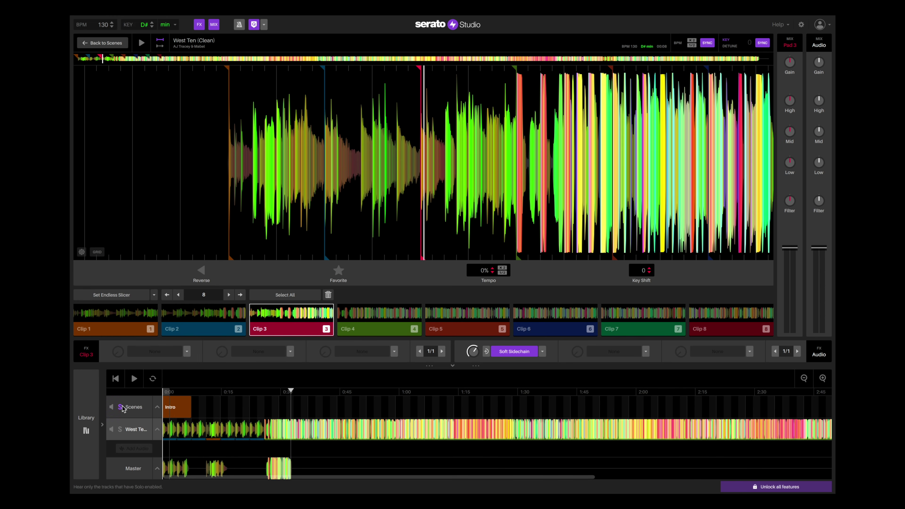
pyautogui.click(132, 408)
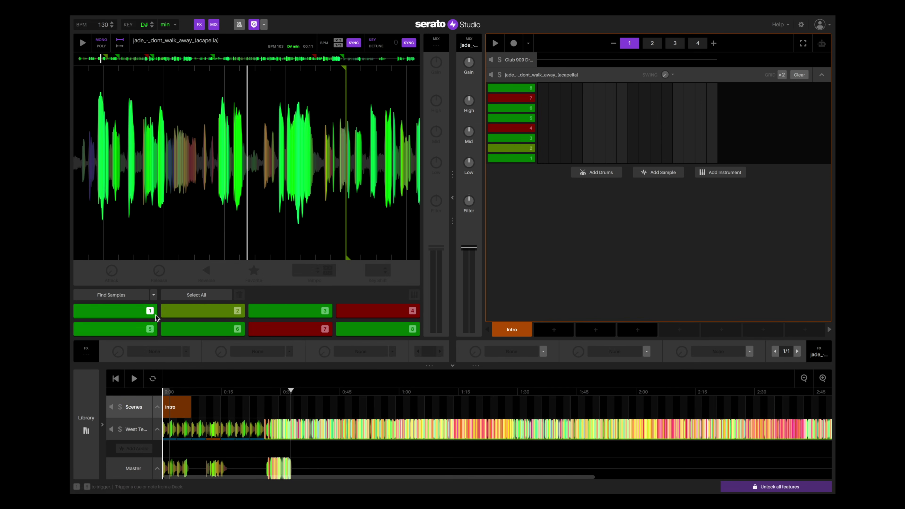
# Step: Audition the acapella's sample pads across both rows to compare the slices found in it
pyautogui.click(131, 312)
pyautogui.click(202, 312)
pyautogui.click(277, 317)
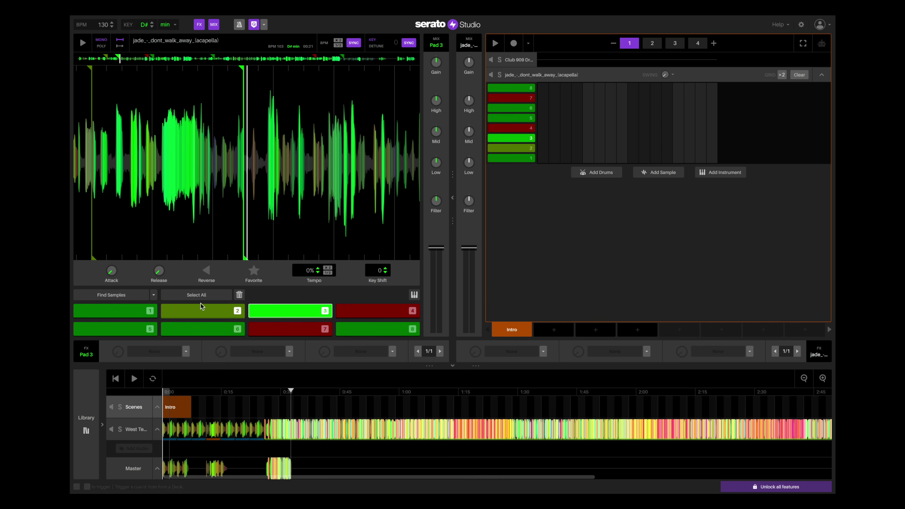
pyautogui.click(363, 316)
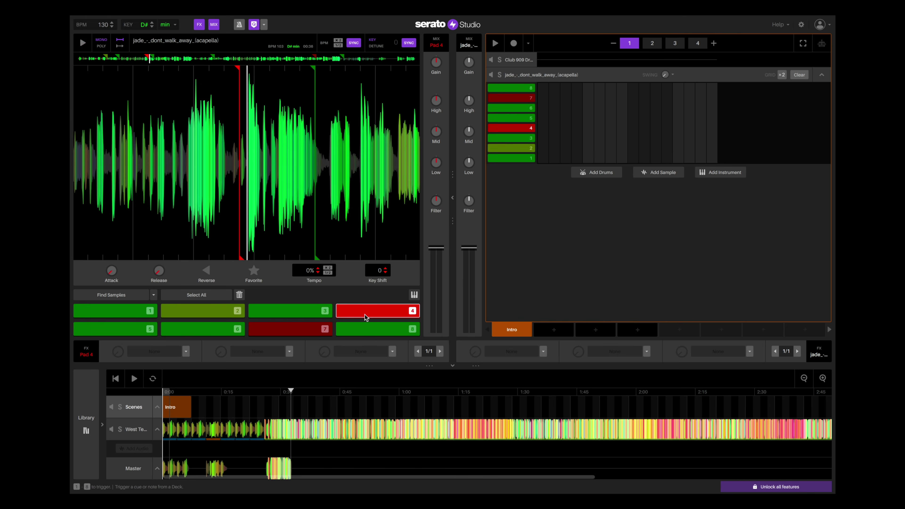
pyautogui.click(354, 328)
pyautogui.click(319, 329)
pyautogui.click(221, 330)
pyautogui.click(221, 312)
pyautogui.click(292, 312)
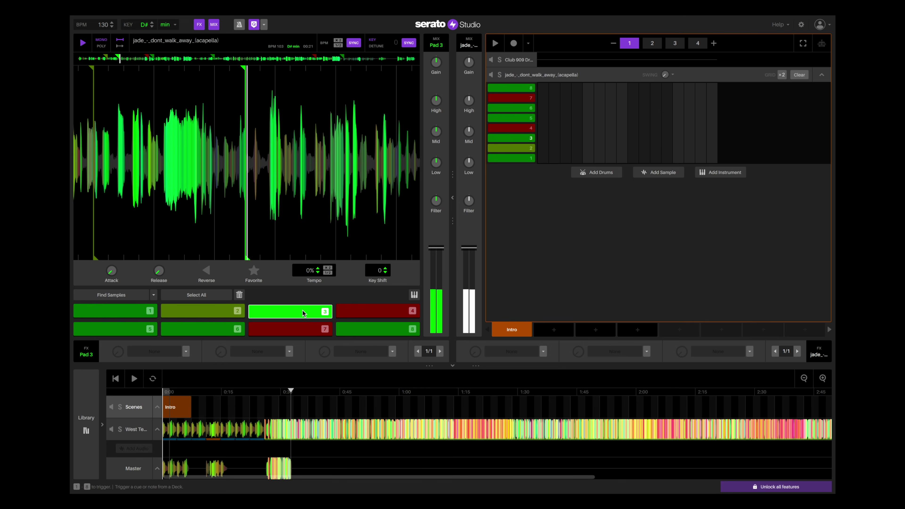
pyautogui.click(374, 317)
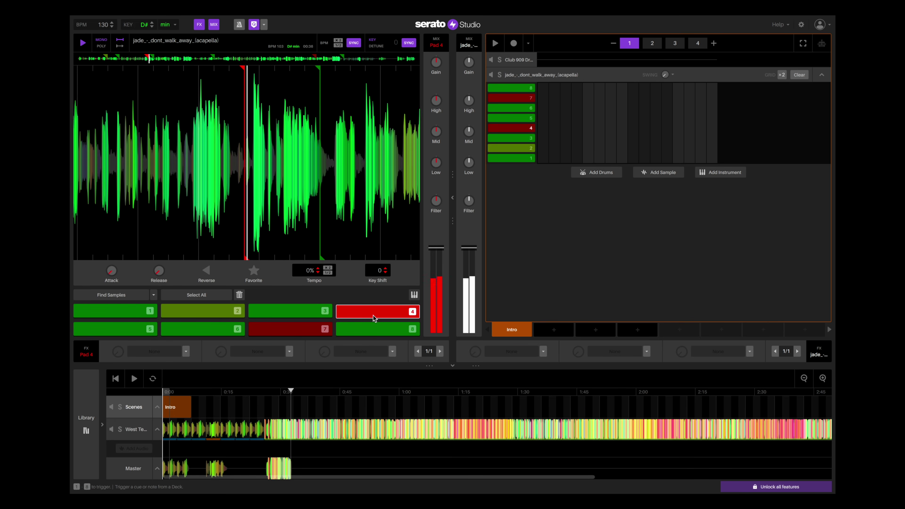
# Step: Run Find Samples again on the acapella to generate a new set of slices, and audition pads 1 and 2
pyautogui.click(112, 295)
pyautogui.click(118, 311)
pyautogui.click(202, 313)
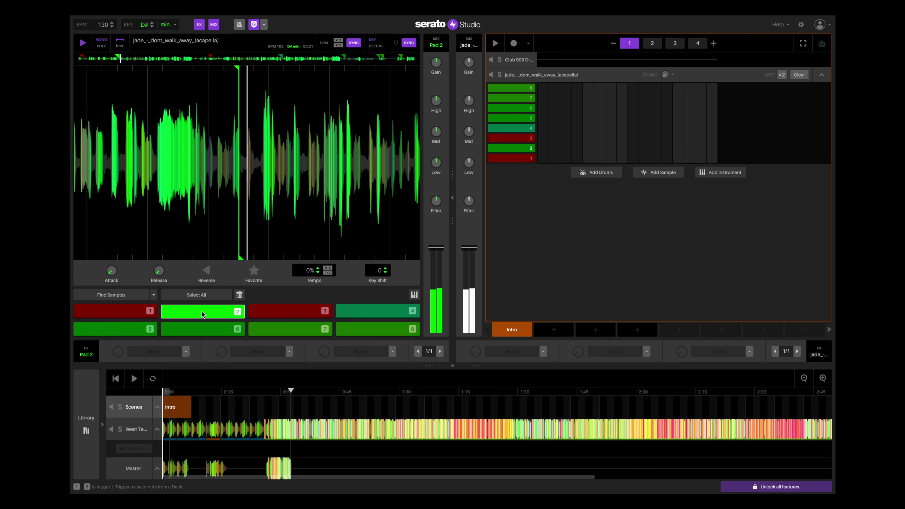
# Step: Audition pads 3, 4 and 8 of the current set of acapella slices
pyautogui.click(296, 313)
pyautogui.click(378, 313)
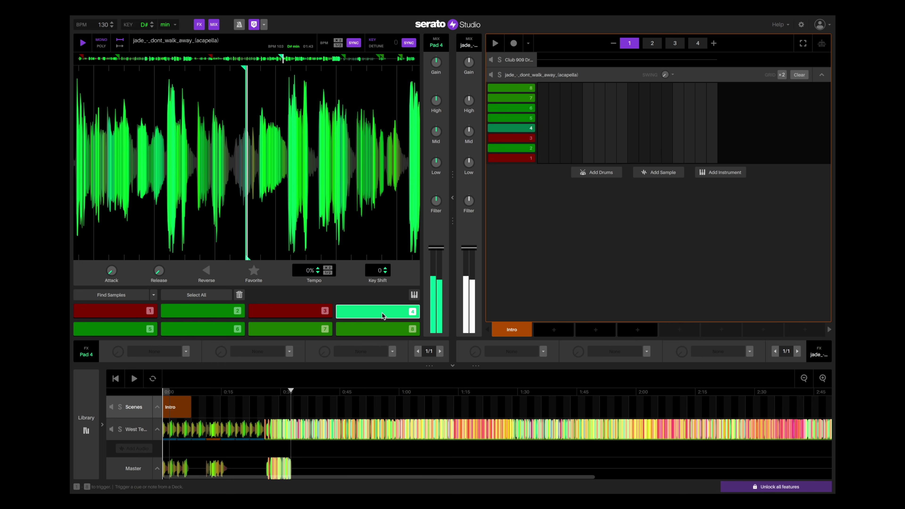
pyautogui.click(383, 325)
# Step: Run Find Samples on the acapella for a fresh set of slices and audition pads 1 to 5 and 8
pyautogui.click(121, 296)
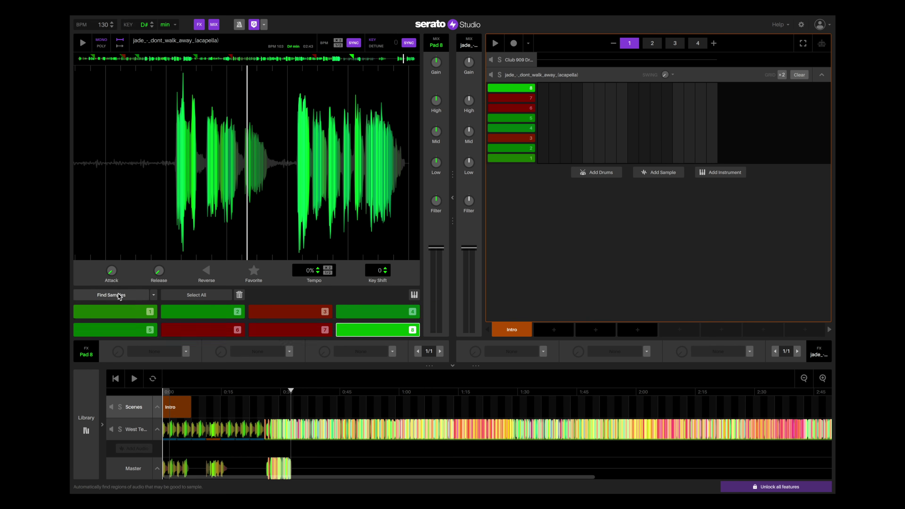
pyautogui.click(125, 312)
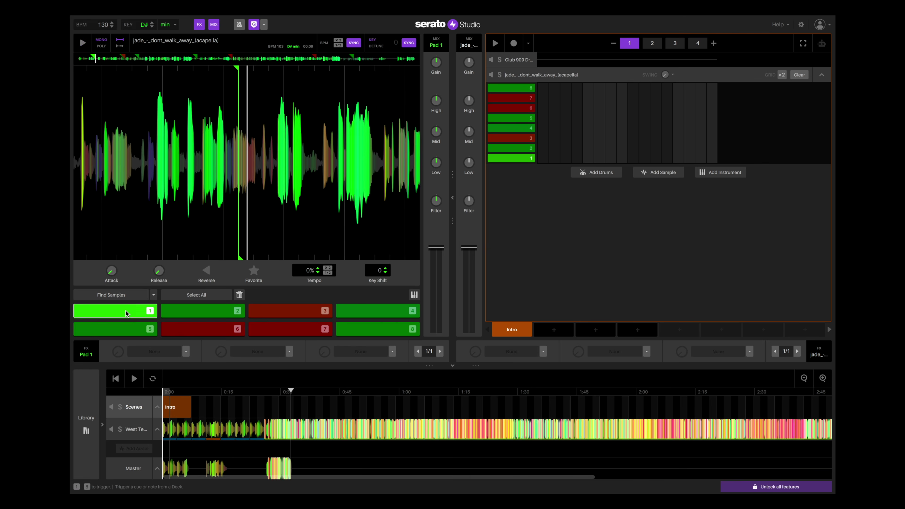
pyautogui.click(198, 312)
pyautogui.click(289, 312)
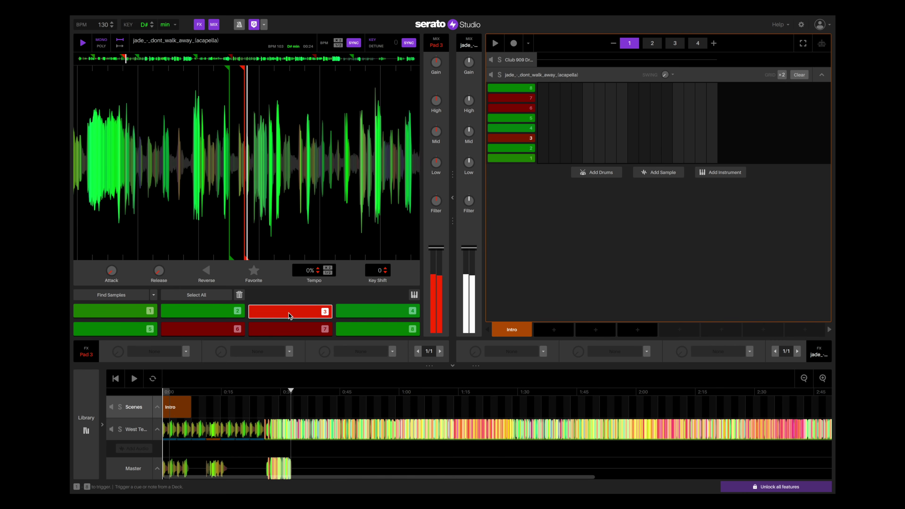
pyautogui.click(374, 309)
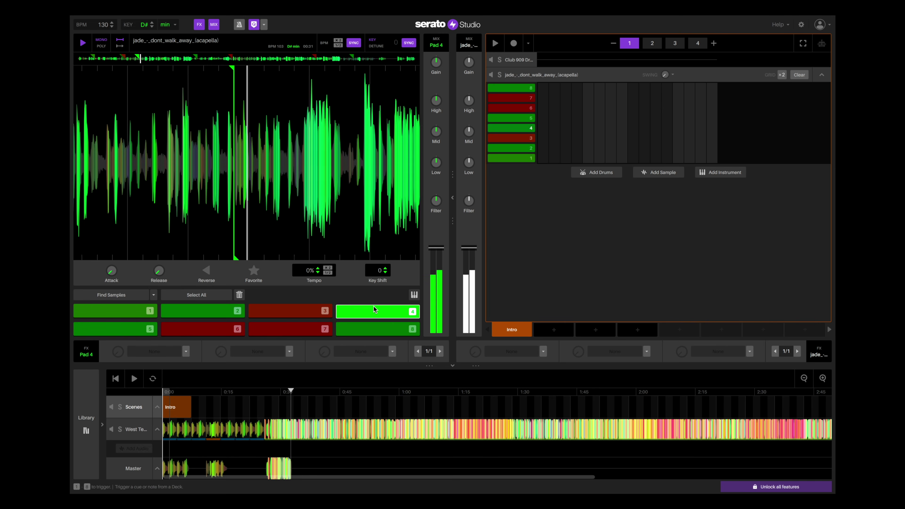
pyautogui.click(107, 332)
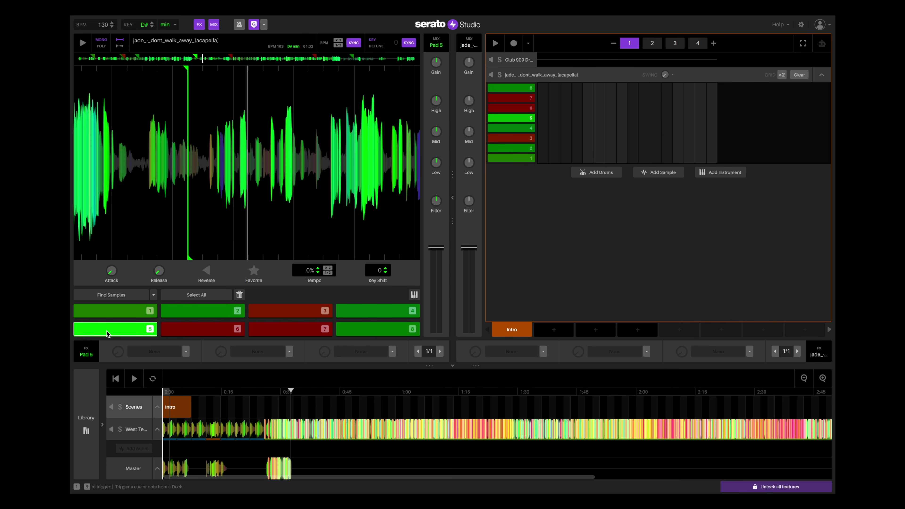
pyautogui.click(361, 333)
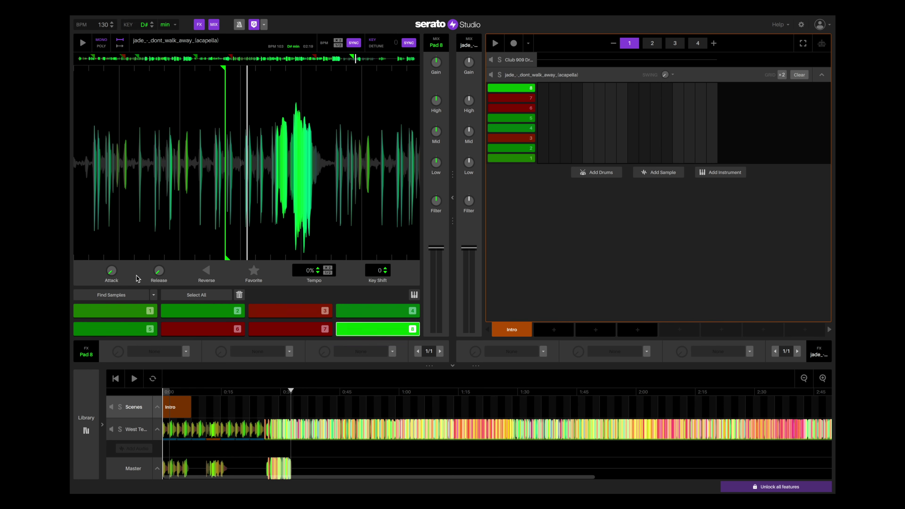
# Step: Regenerate the acapella slices once more with Find Samples and audition pads 1 to 6
pyautogui.click(112, 295)
pyautogui.click(116, 312)
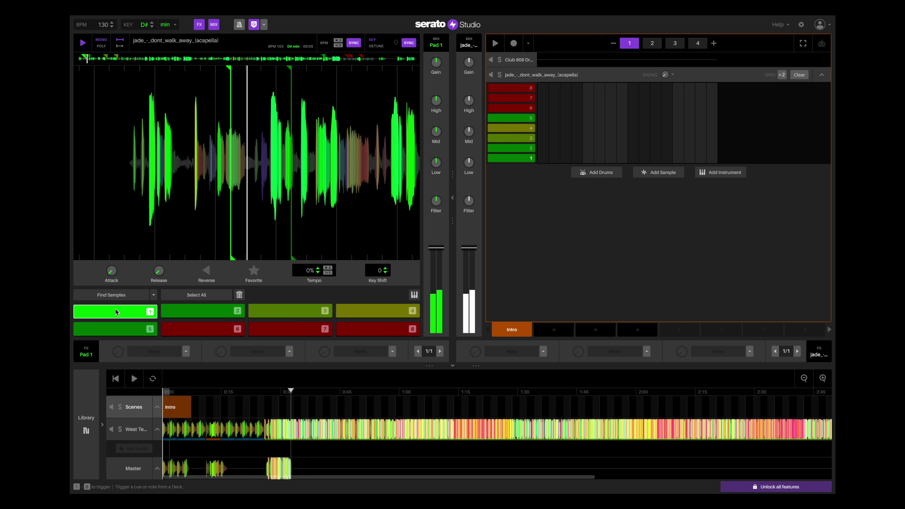
pyautogui.click(202, 313)
pyautogui.click(296, 312)
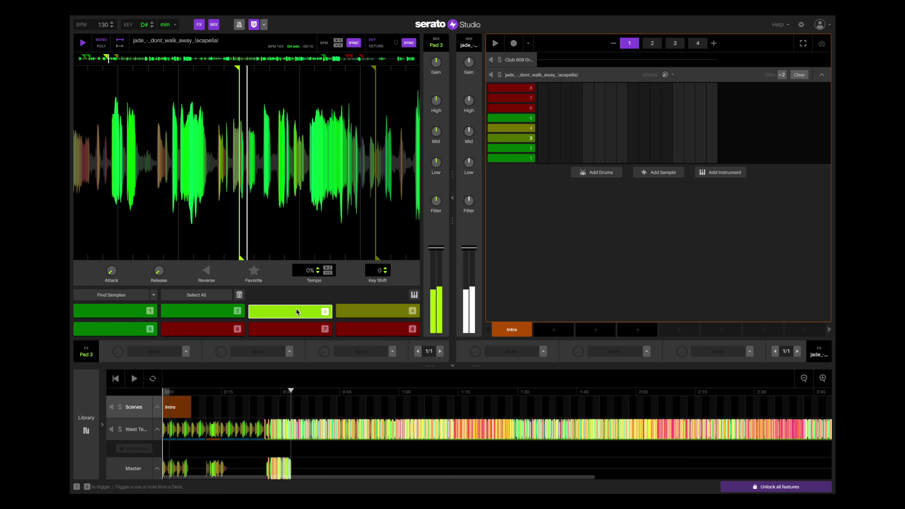
pyautogui.click(378, 311)
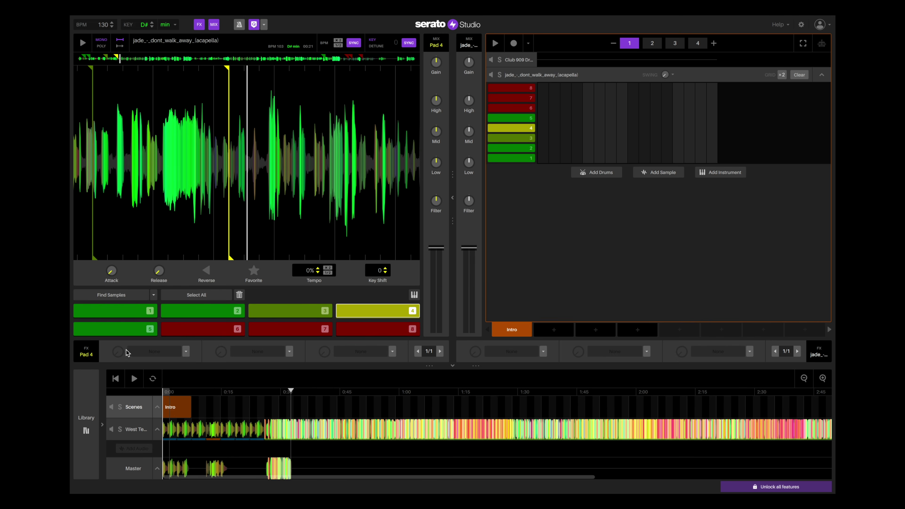
pyautogui.click(131, 329)
pyautogui.click(202, 329)
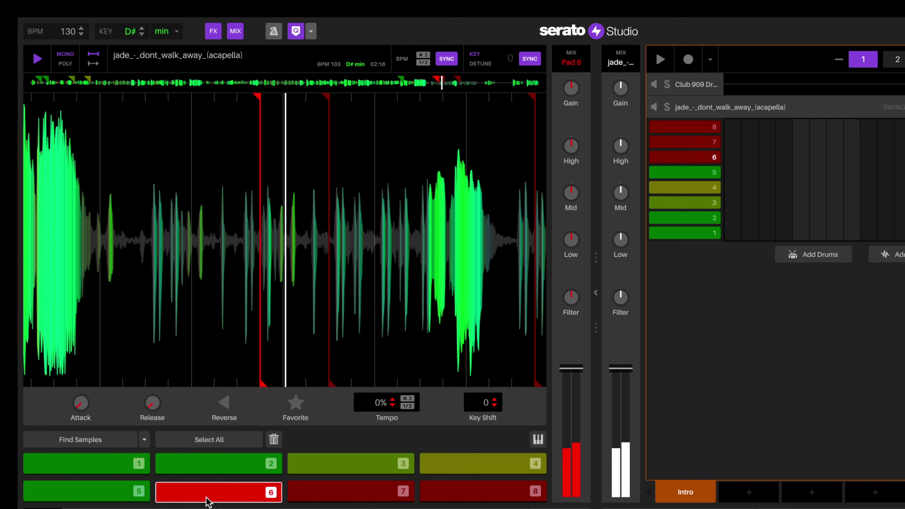
# Step: Play the acapella's earlier section to locate a usable phrase and park the playhead just before it at 0:38
pyautogui.click(136, 86)
pyautogui.click(37, 58)
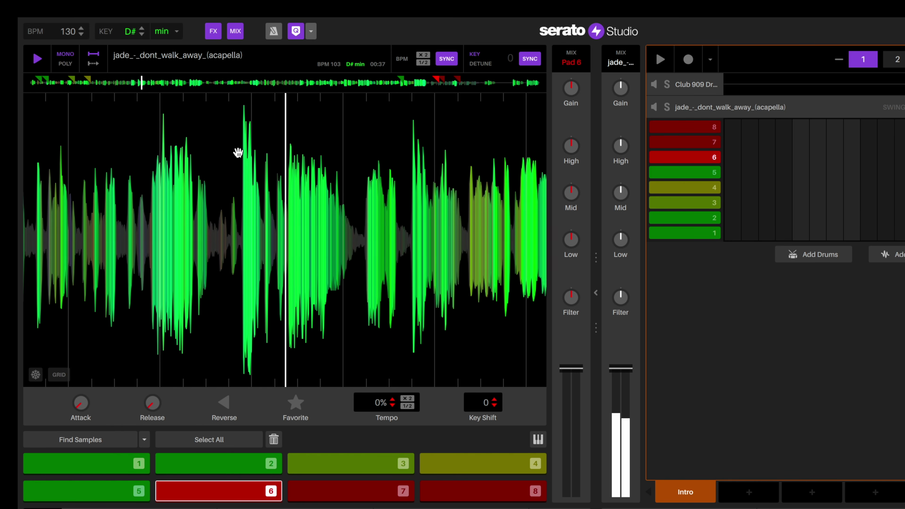
pyautogui.click(42, 62)
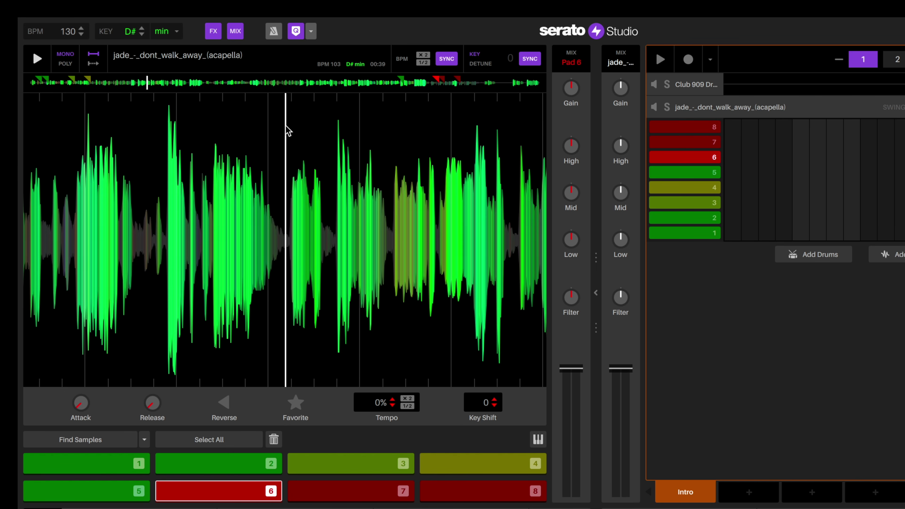
pyautogui.click(37, 60)
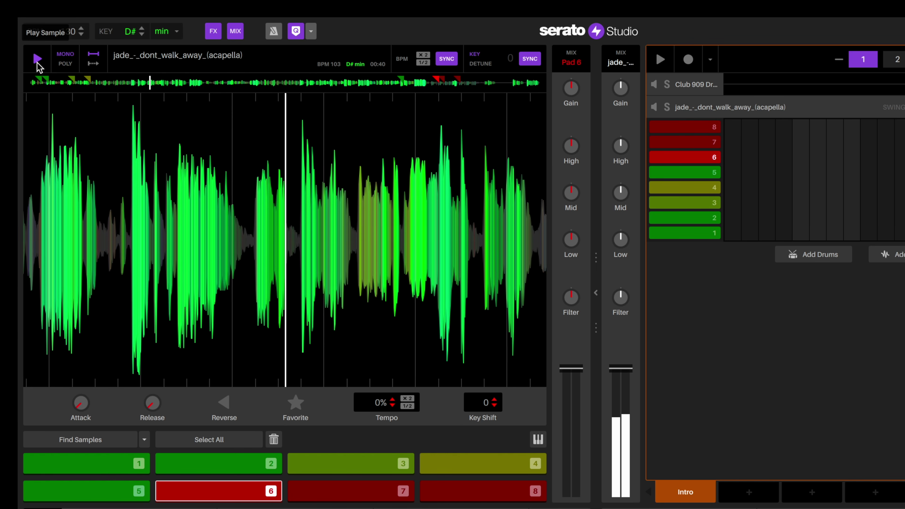
pyautogui.click(38, 60)
pyautogui.moveTo(253, 280); pyautogui.dragTo(371, 280)
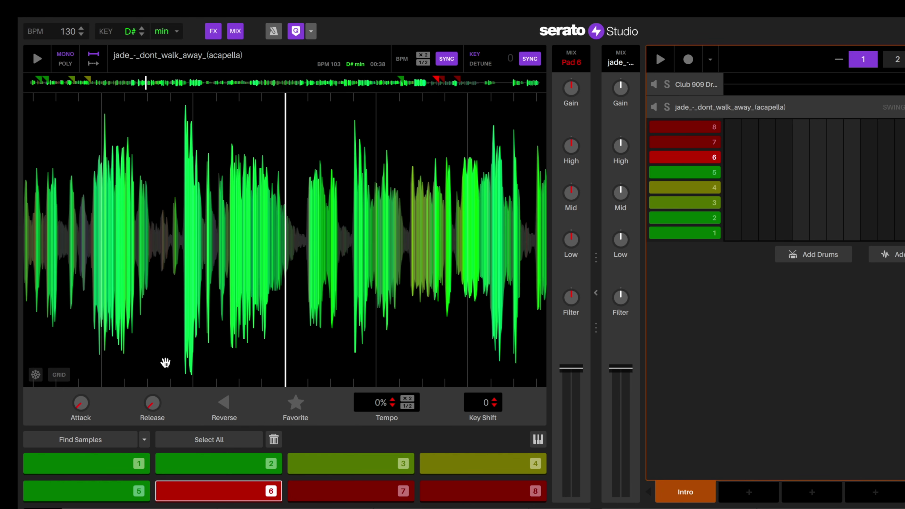
# Step: Select all eight sample pads of the acapella and delete their cues
pyautogui.click(90, 470)
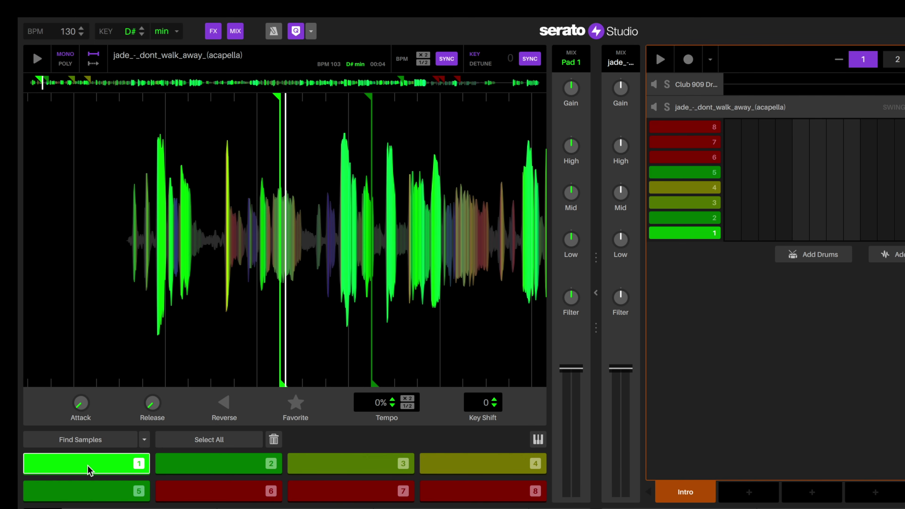
pyautogui.hotkey('ctrl', 'a')
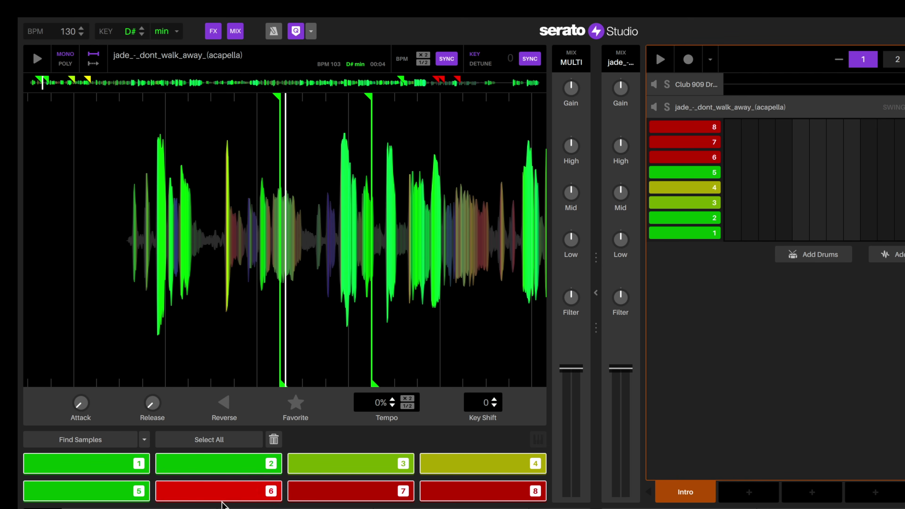
pyautogui.click(274, 439)
# Step: Play the acapella from 0:35, line the playhead up just before the phrase at 0:38, and set that point as pad 1
pyautogui.click(136, 85)
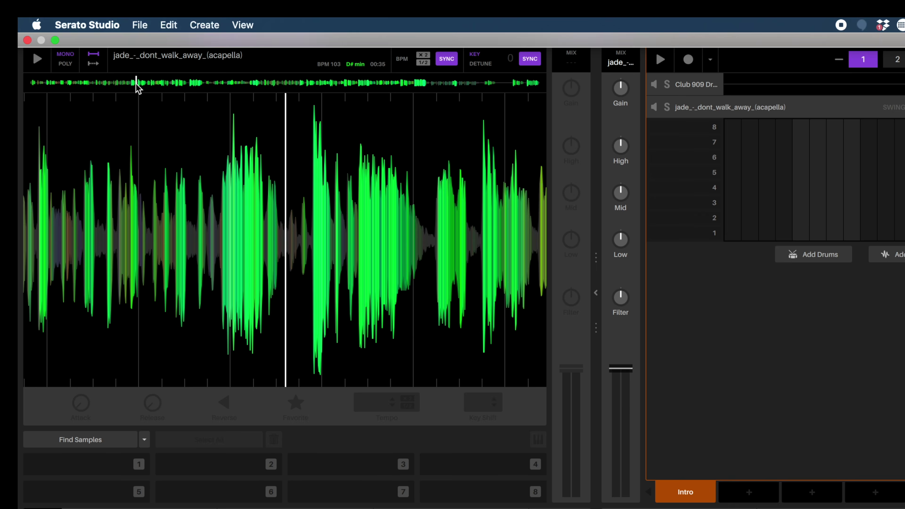
pyautogui.click(38, 61)
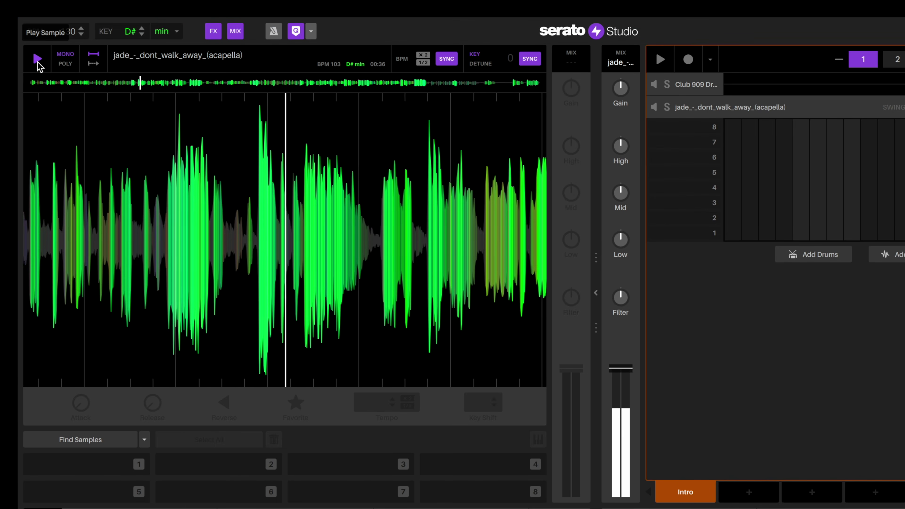
pyautogui.click(38, 61)
pyautogui.moveTo(363, 256)
pyautogui.mouseDown()
pyautogui.moveTo(380, 259)
pyautogui.moveTo(363, 257)
pyautogui.mouseUp()
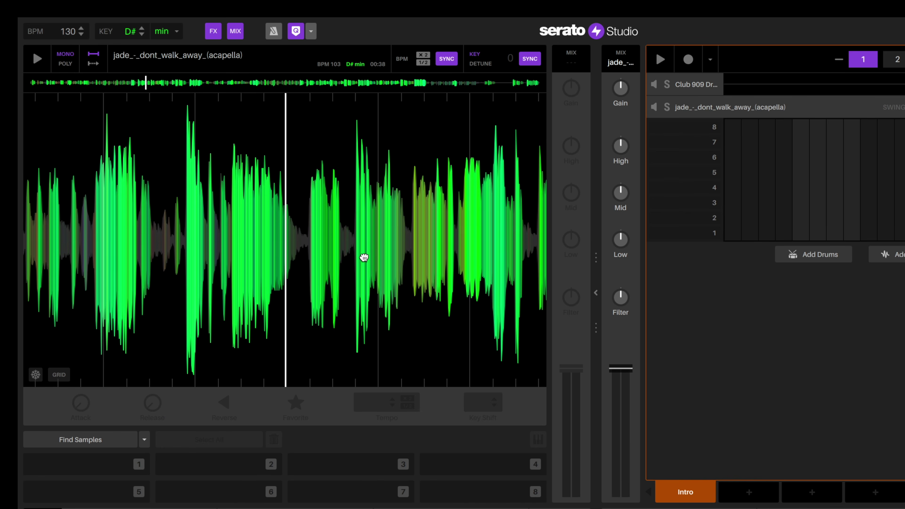
pyautogui.click(94, 463)
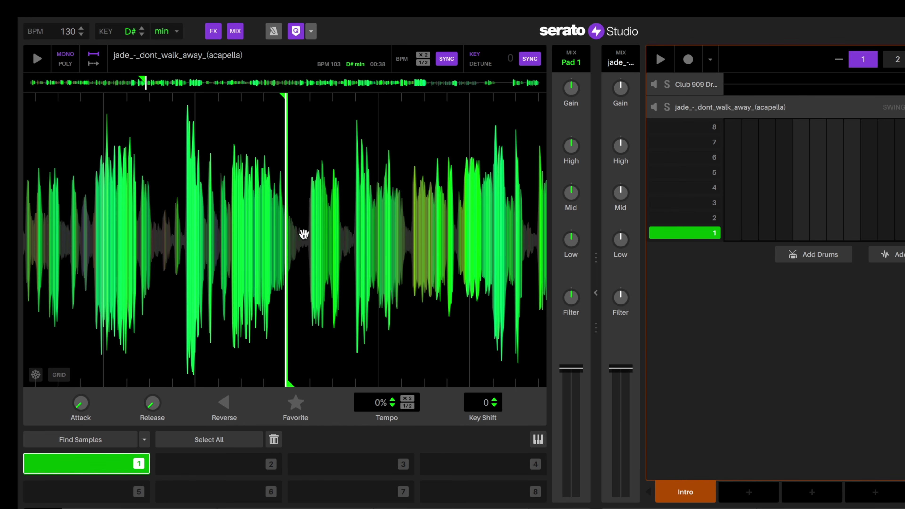
# Step: Audition pad 1 to check the start of its vocal phrase
pyautogui.moveTo(335, 248)
pyautogui.mouseDown()
pyautogui.moveTo(308, 248)
pyautogui.moveTo(333, 248)
pyautogui.mouseUp()
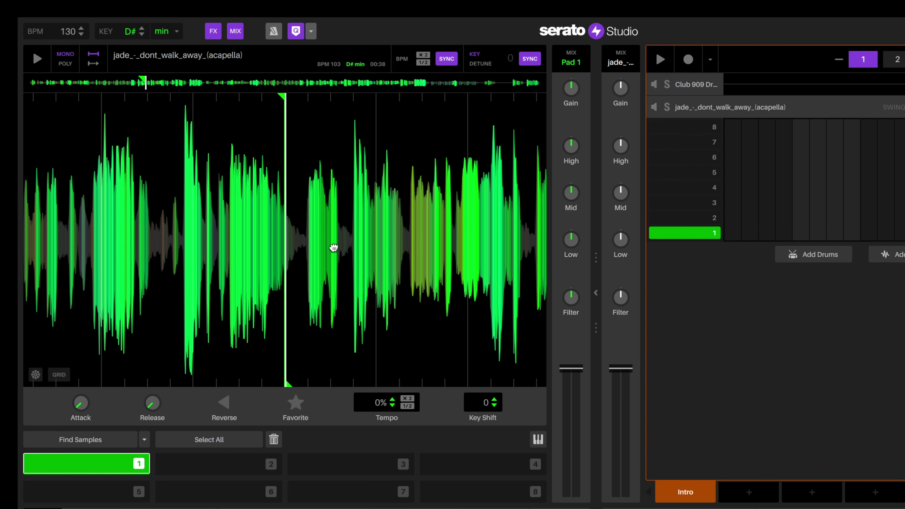
pyautogui.click(89, 471)
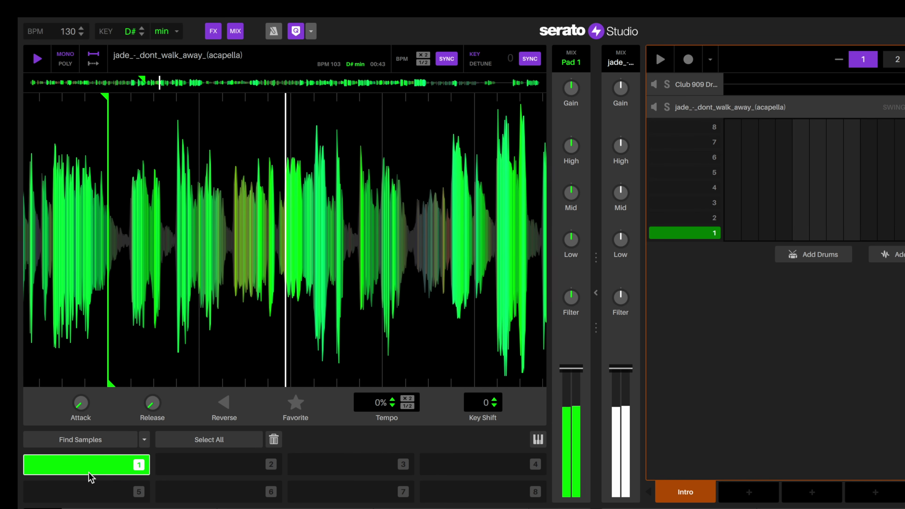
pyautogui.click(89, 471)
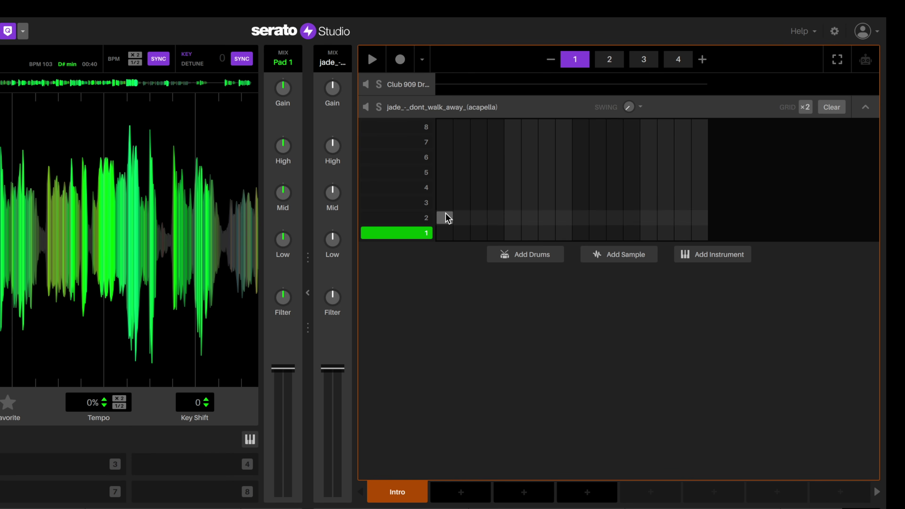
# Step: Draw a pad 1 note across the whole of bar 1 in the acapella's sequence and play it back
pyautogui.moveTo(445, 234); pyautogui.dragTo(702, 235)
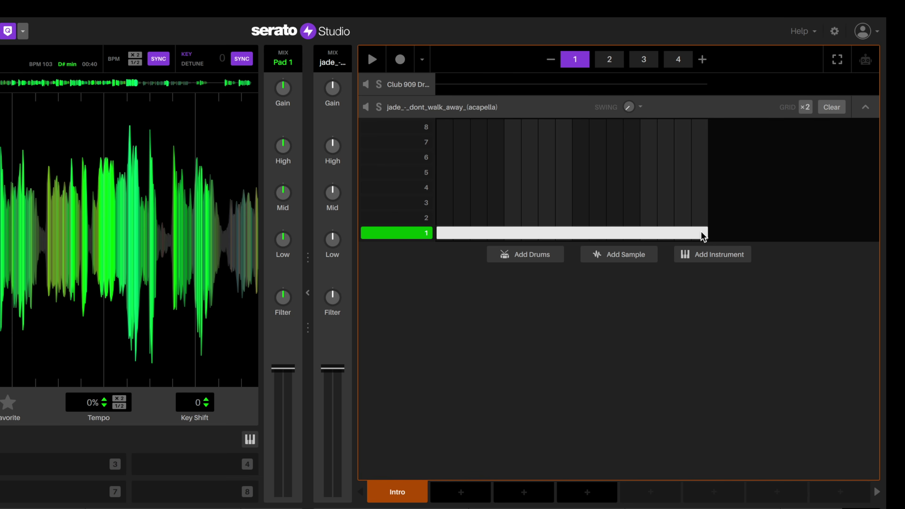
pyautogui.press('space')
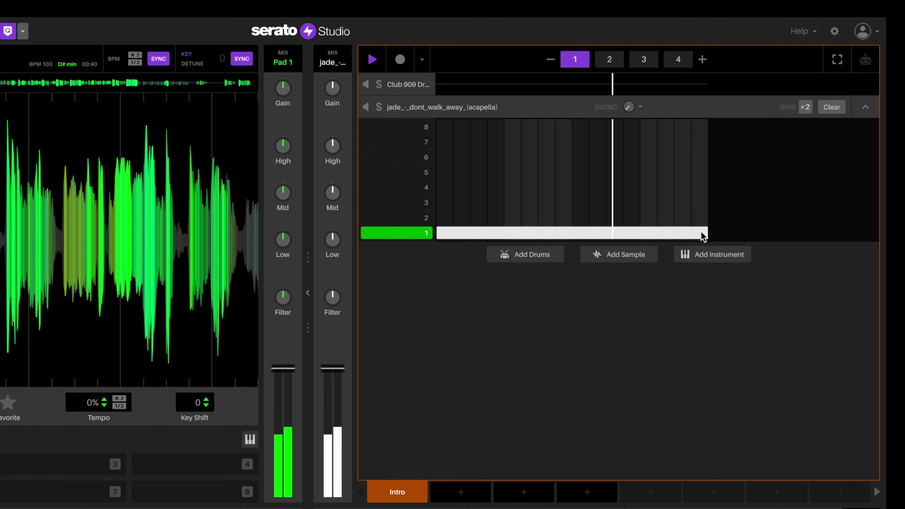
pyautogui.press('space')
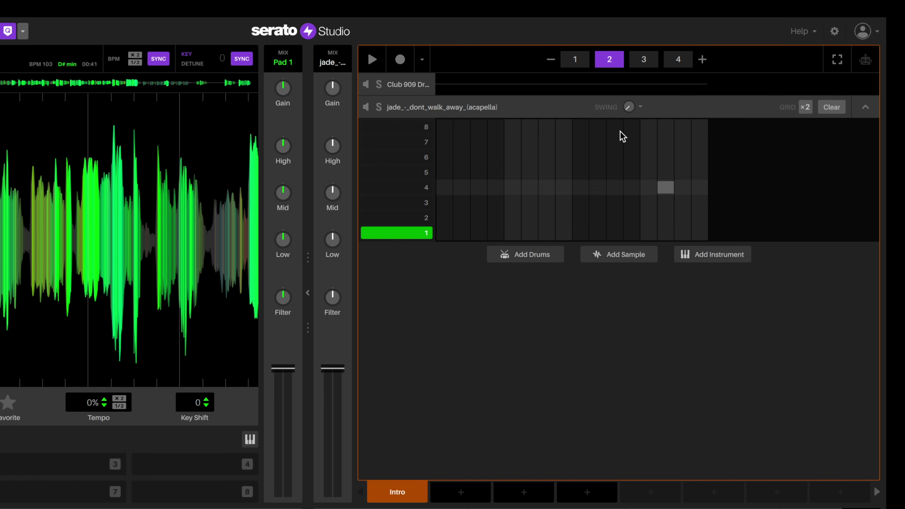
pyautogui.click(577, 61)
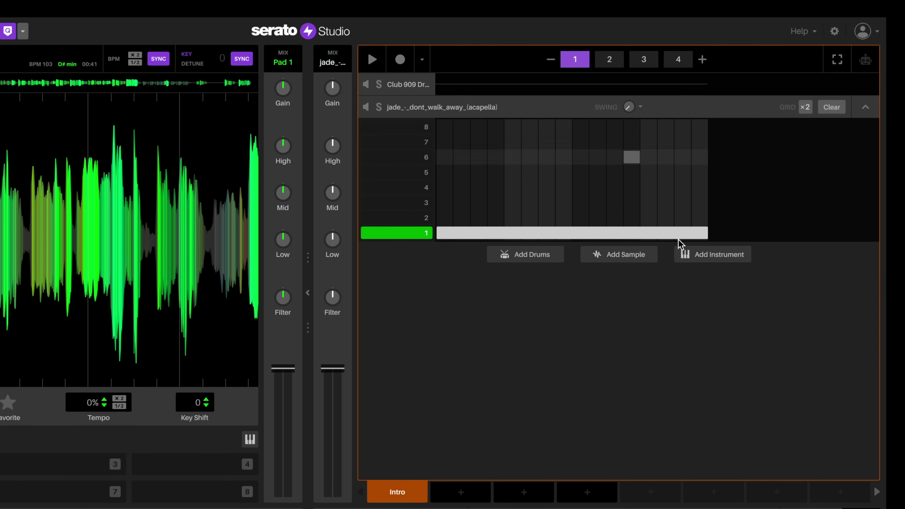
# Step: Try a separate pad 1 note over the first ten steps of bar 2 and play it back
pyautogui.click(610, 60)
pyautogui.moveTo(444, 234); pyautogui.dragTo(610, 242)
pyautogui.press('space')
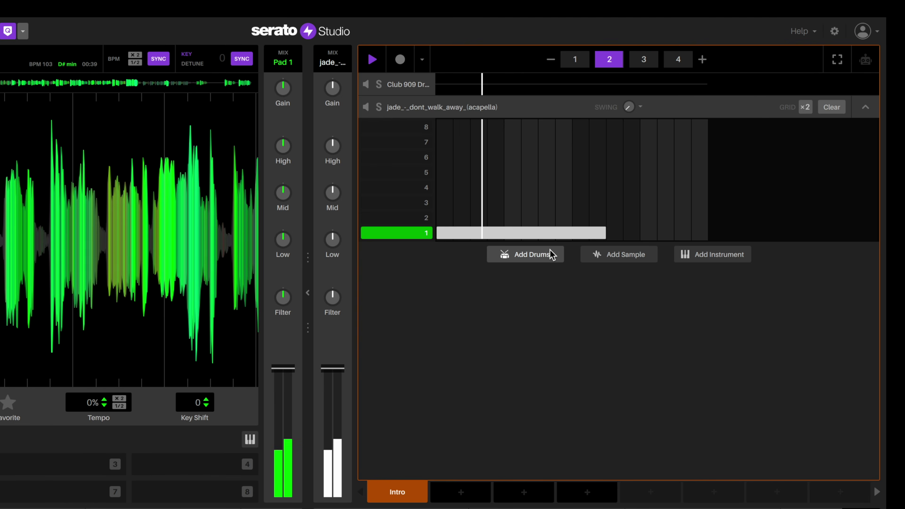
pyautogui.press('space')
pyautogui.click(500, 234)
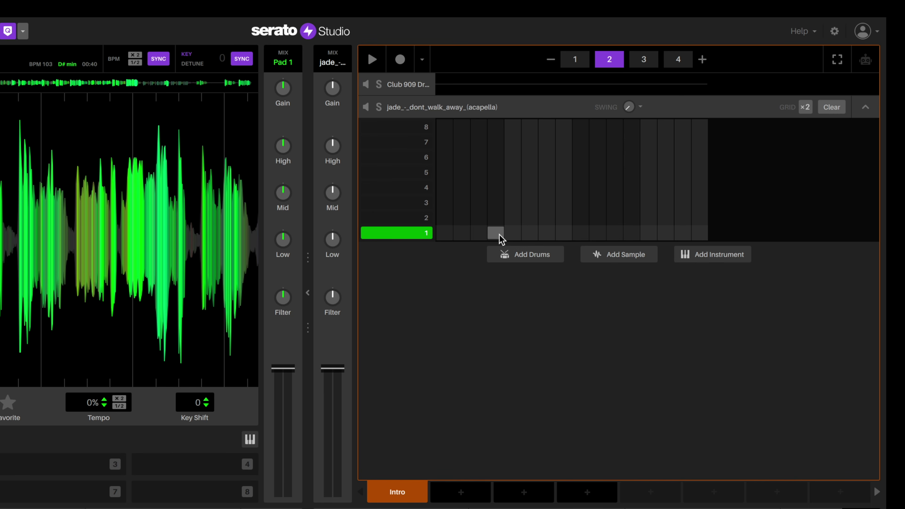
# Step: Extend the bar 1 note on pad 1 through bars 2 and 3 to the end of bar 4, and play the sequence
pyautogui.click(574, 59)
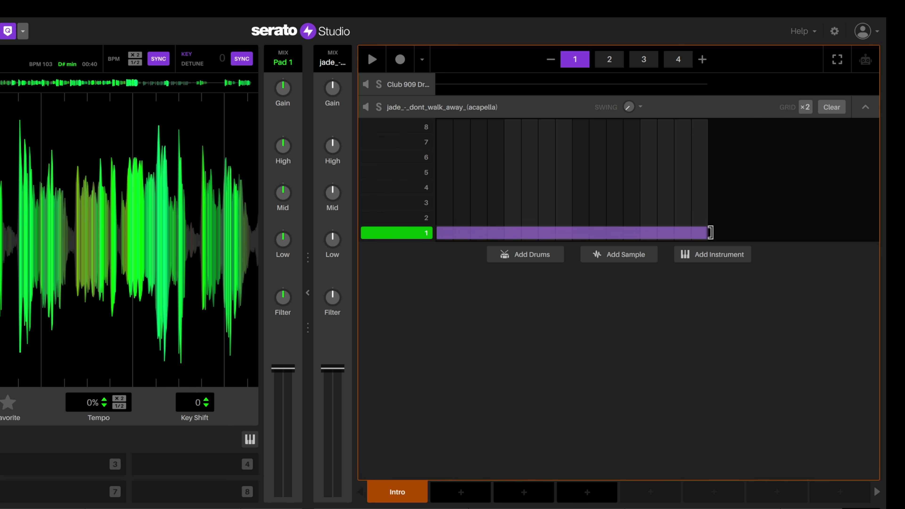
pyautogui.press('2')
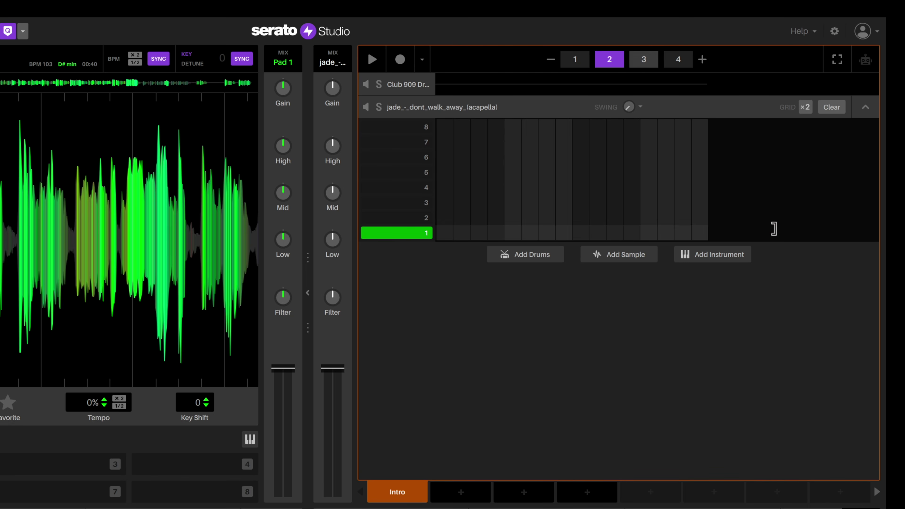
pyautogui.press('3')
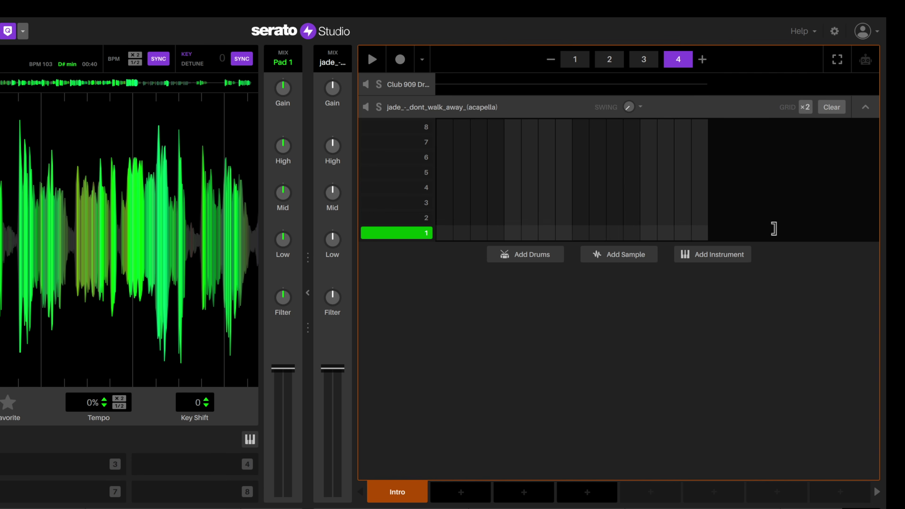
pyautogui.click(709, 232)
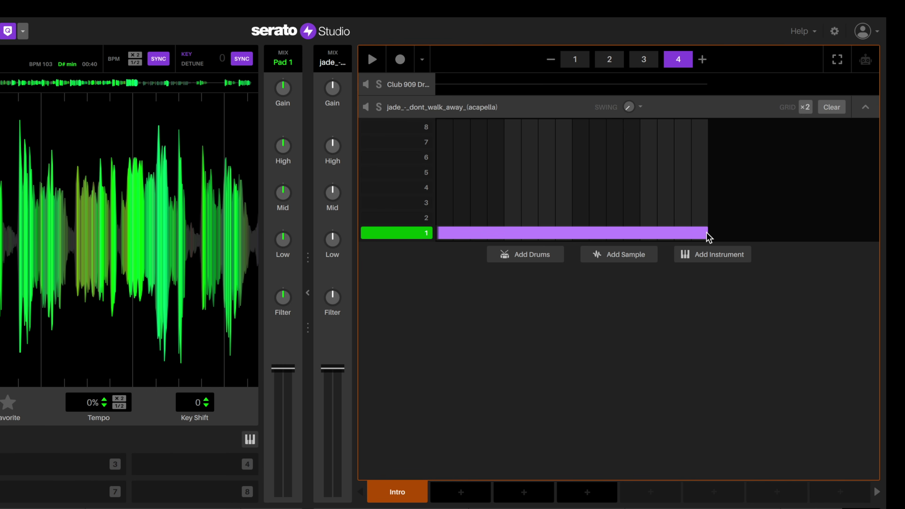
pyautogui.click(372, 61)
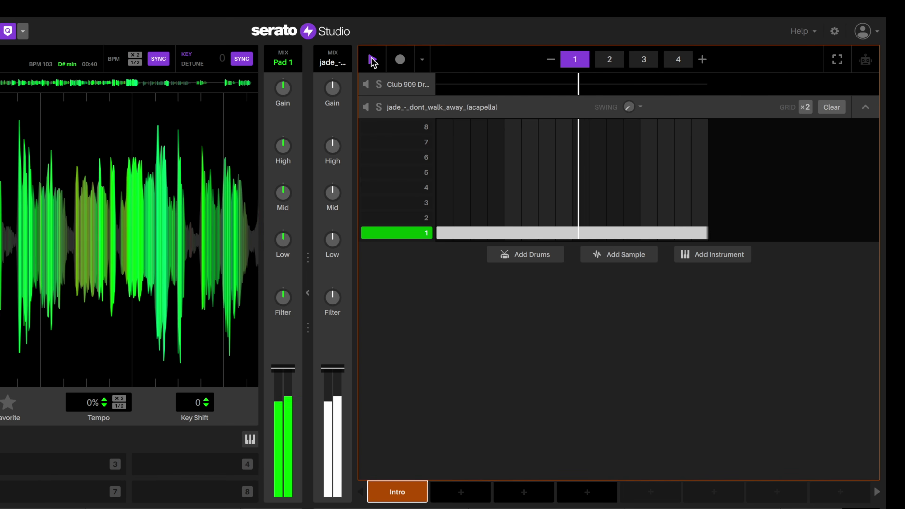
# Step: Shorten the pad 1 note in bar 4 to end after the eleventh step, and play the sequence to check it
pyautogui.click(373, 61)
pyautogui.click(681, 61)
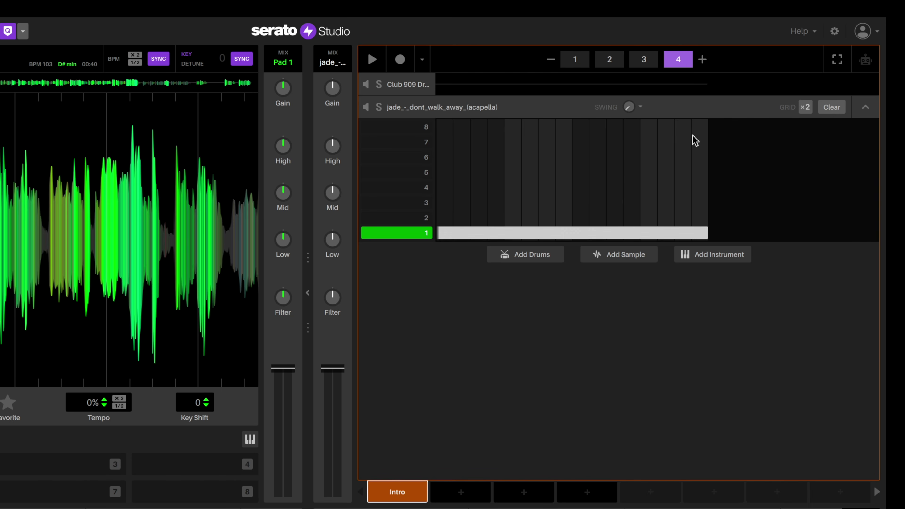
pyautogui.moveTo(705, 233); pyautogui.dragTo(661, 233)
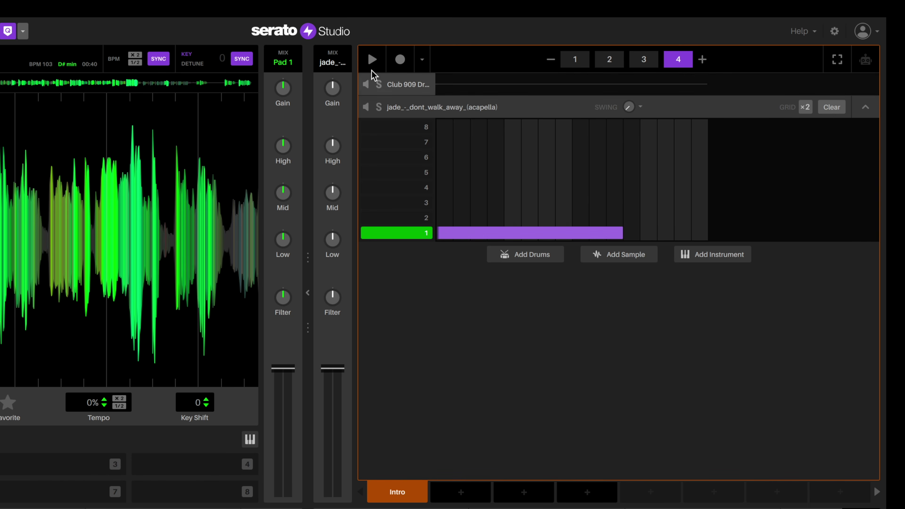
pyautogui.click(373, 61)
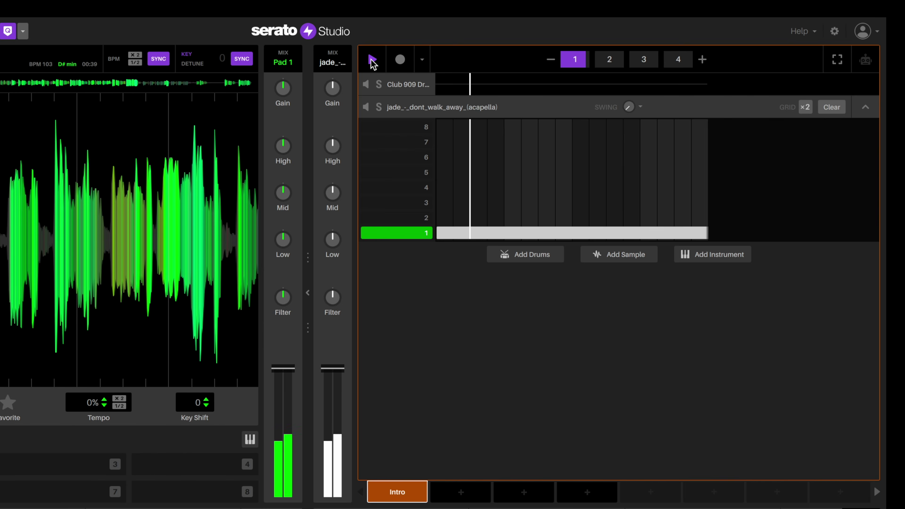
pyautogui.click(372, 61)
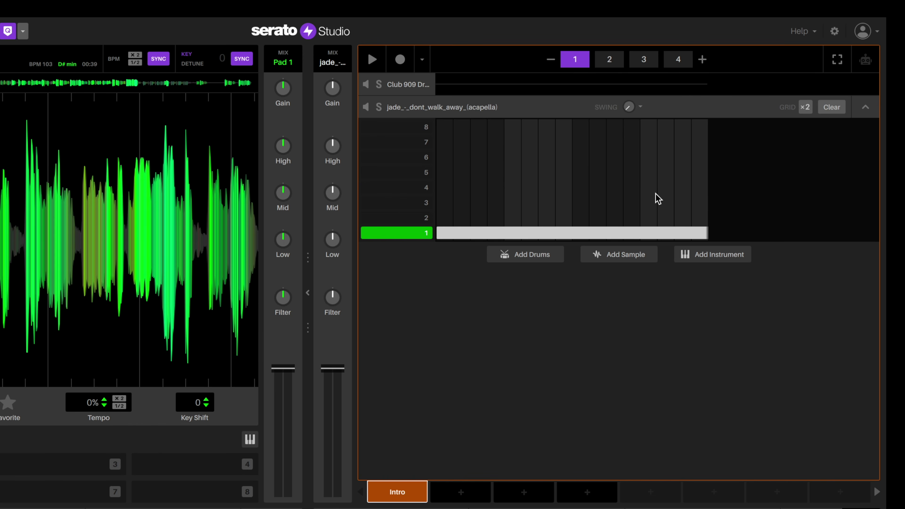
pyautogui.click(678, 59)
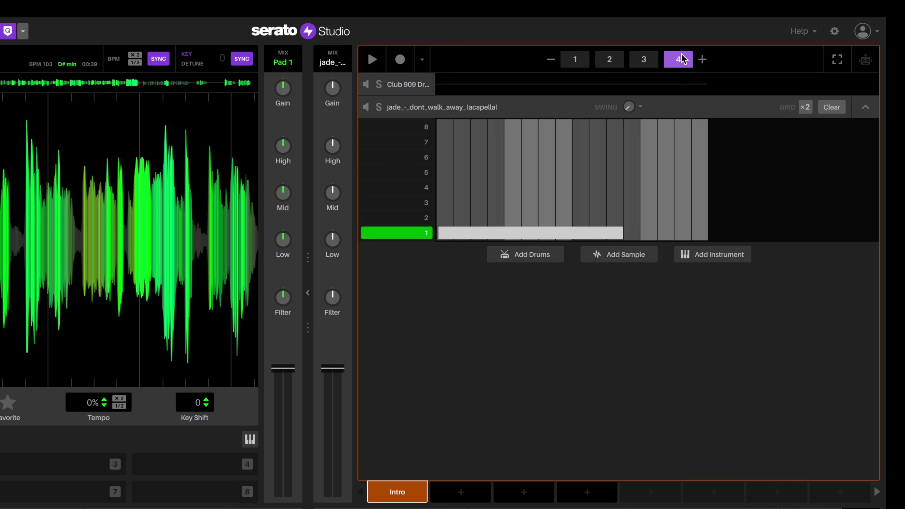
pyautogui.click(577, 63)
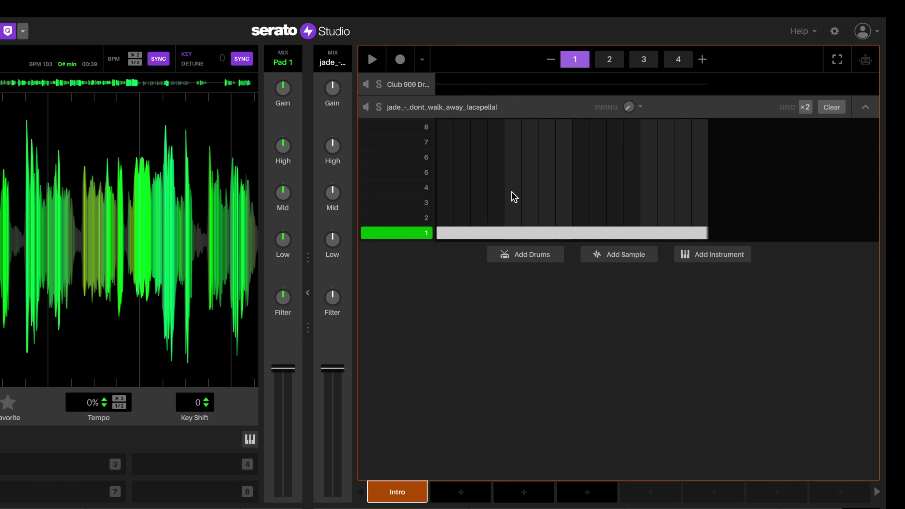
# Step: Add Delayed Reverb in the first effect slot and Delay in the second slot of the acapella deck
pyautogui.click(430, 113)
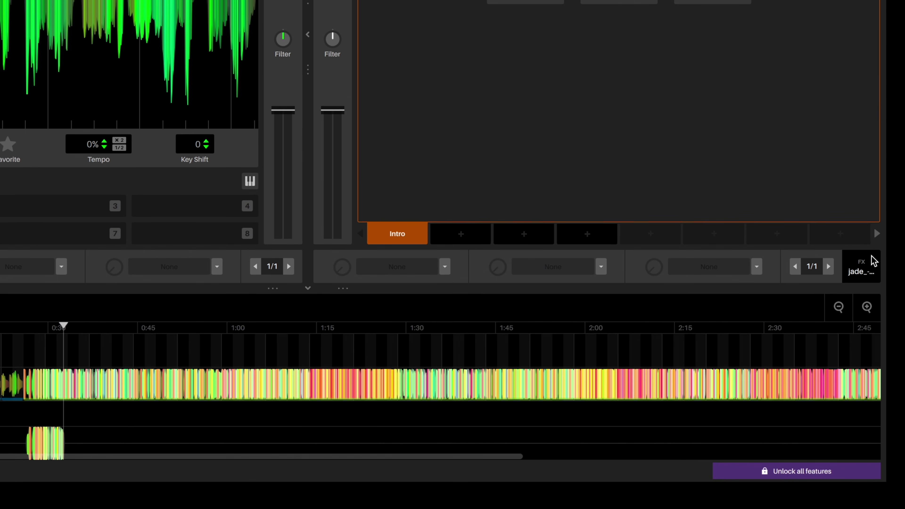
pyautogui.click(446, 266)
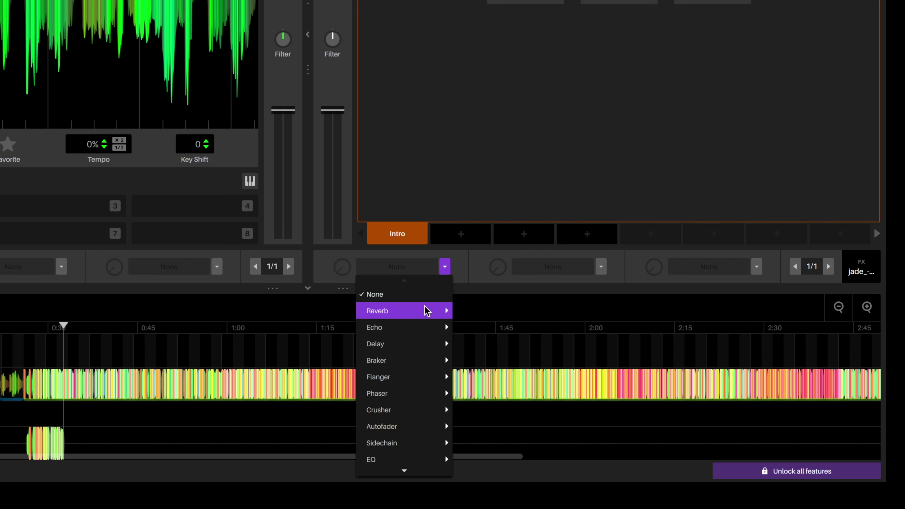
pyautogui.moveTo(426, 309)
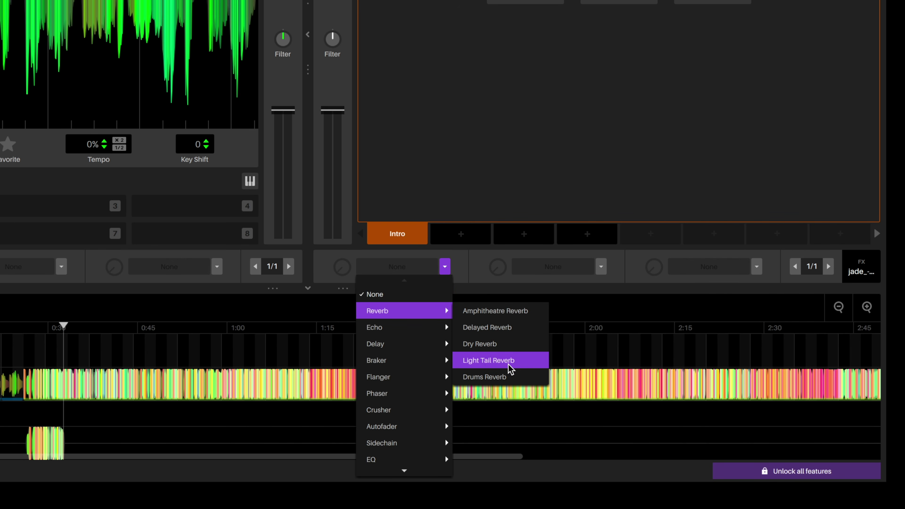
pyautogui.click(497, 330)
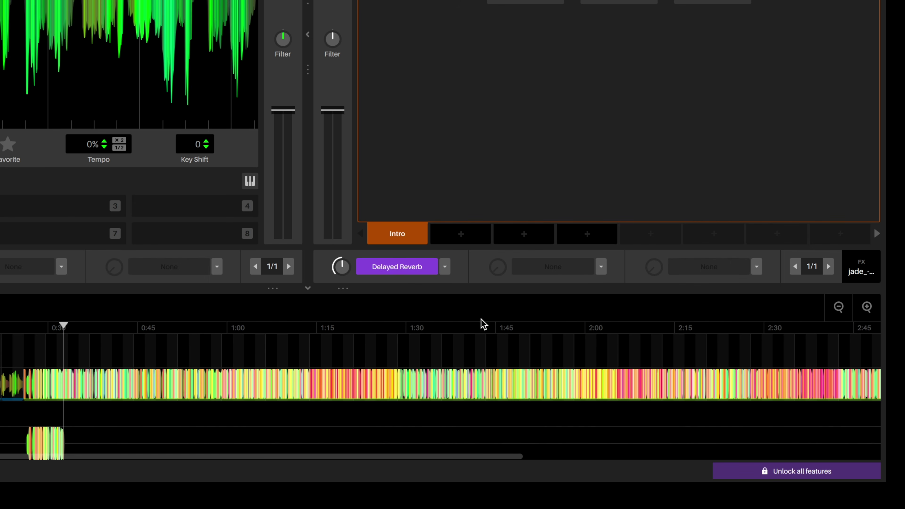
pyautogui.click(601, 267)
pyautogui.moveTo(572, 344)
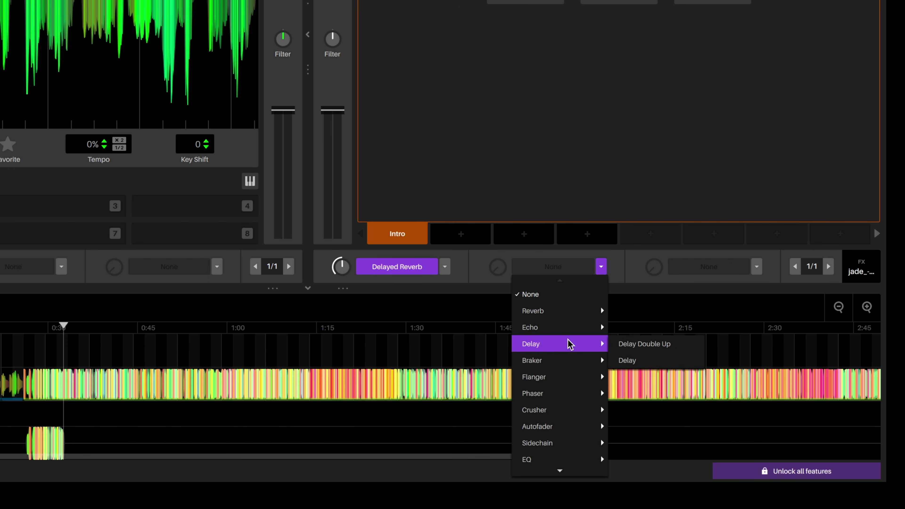
pyautogui.click(638, 361)
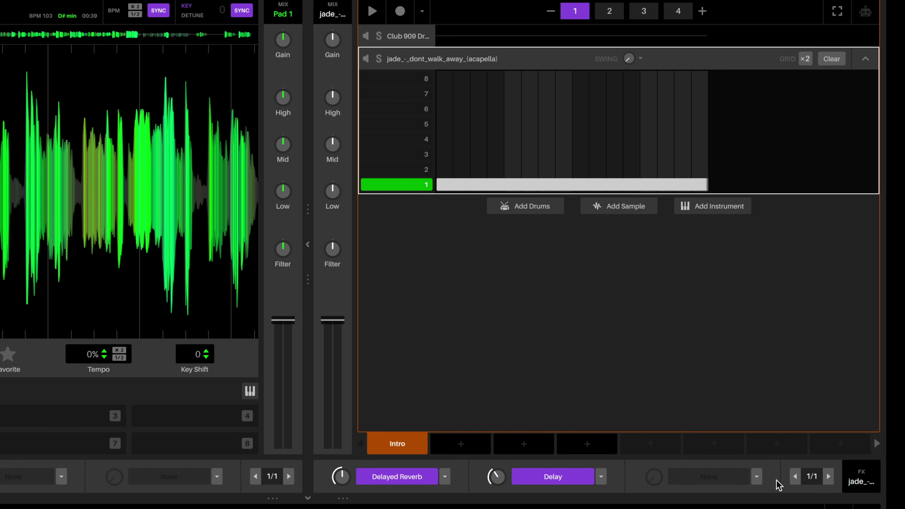
# Step: Play the sequence and set the acapella deck's effect beat length to 3/2
pyautogui.press('space')
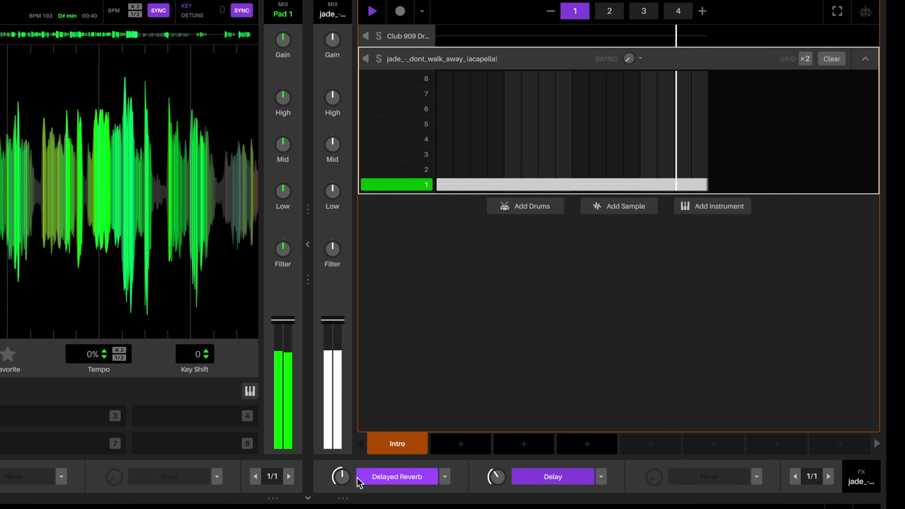
pyautogui.click(829, 477)
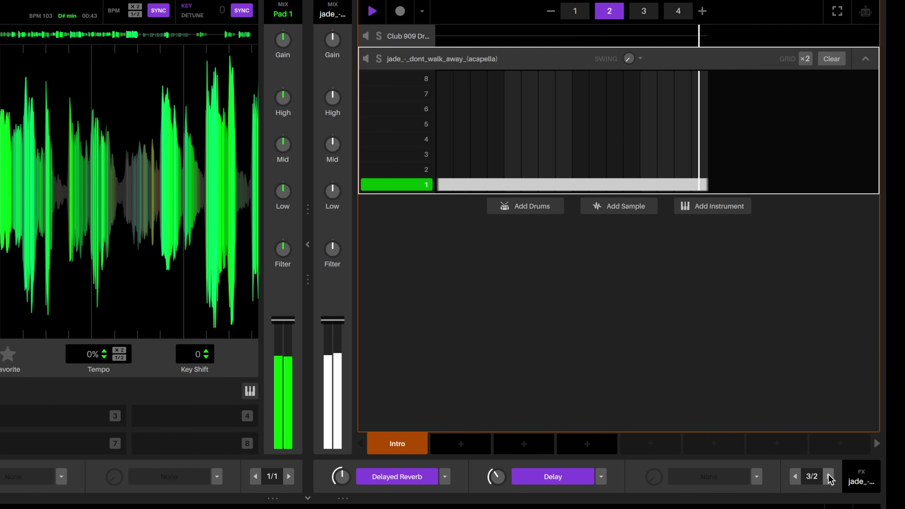
pyautogui.click(829, 477)
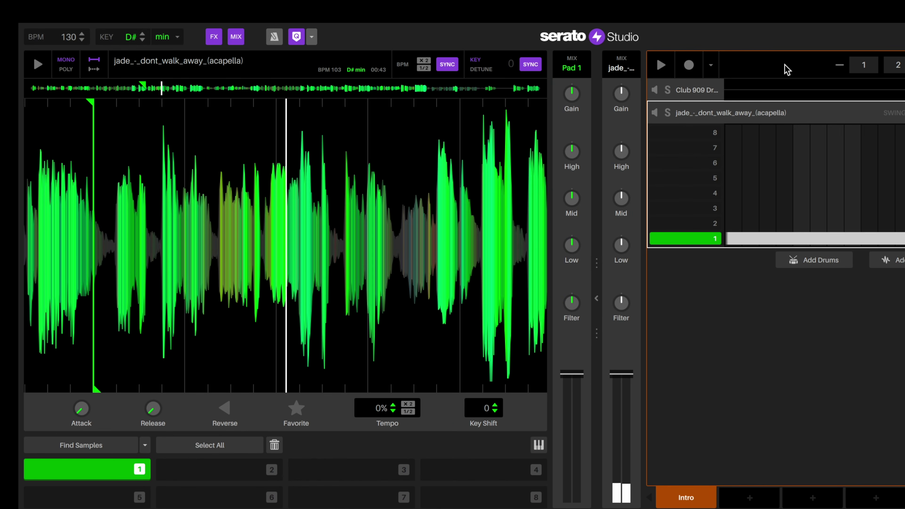
# Step: Play the sequence from bar 1 and audition pad 1 to check how its vocal phrase starts
pyautogui.click(638, 22)
pyautogui.press('space')
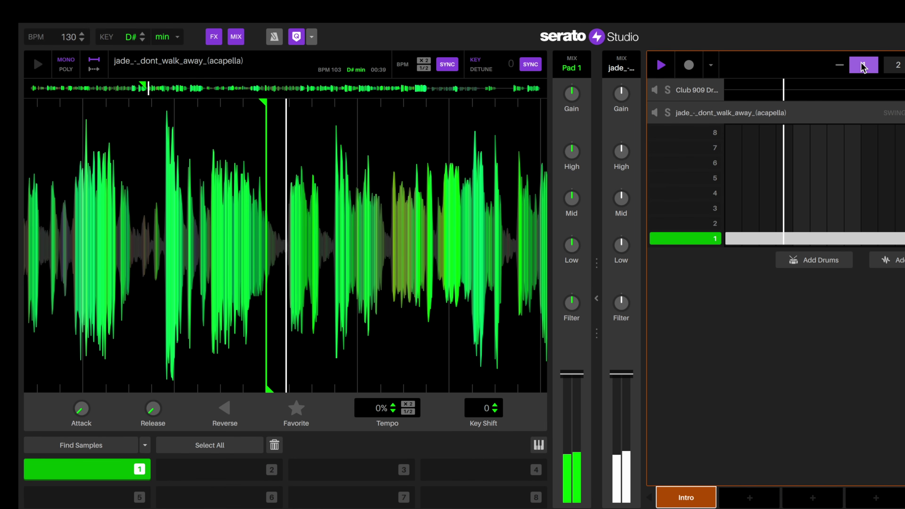
pyautogui.press('space')
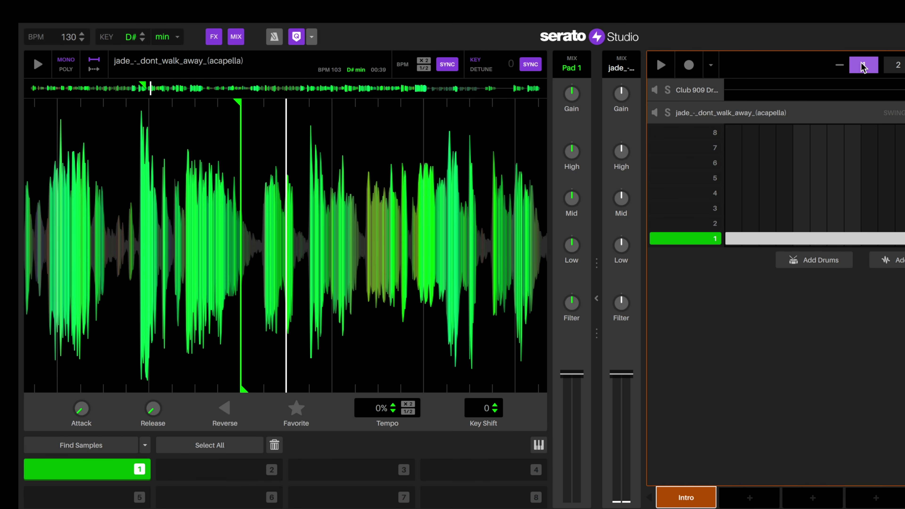
pyautogui.press('1')
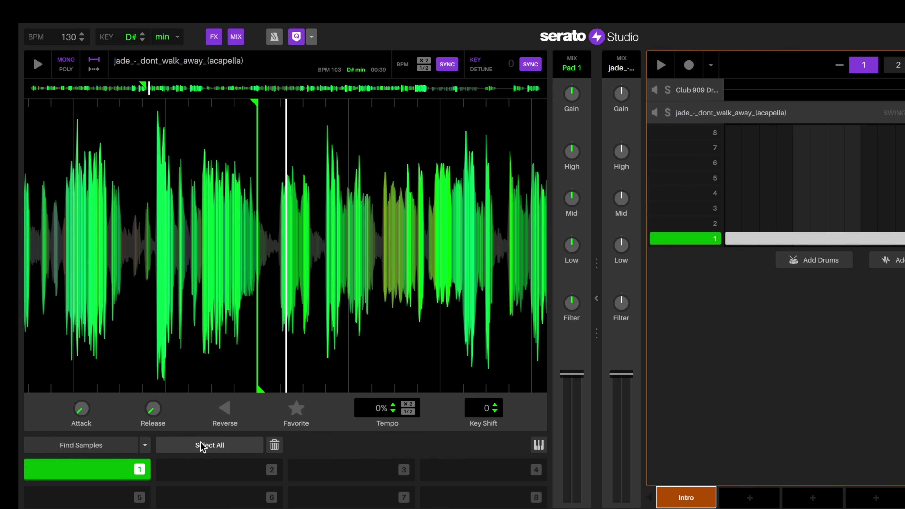
pyautogui.click(76, 479)
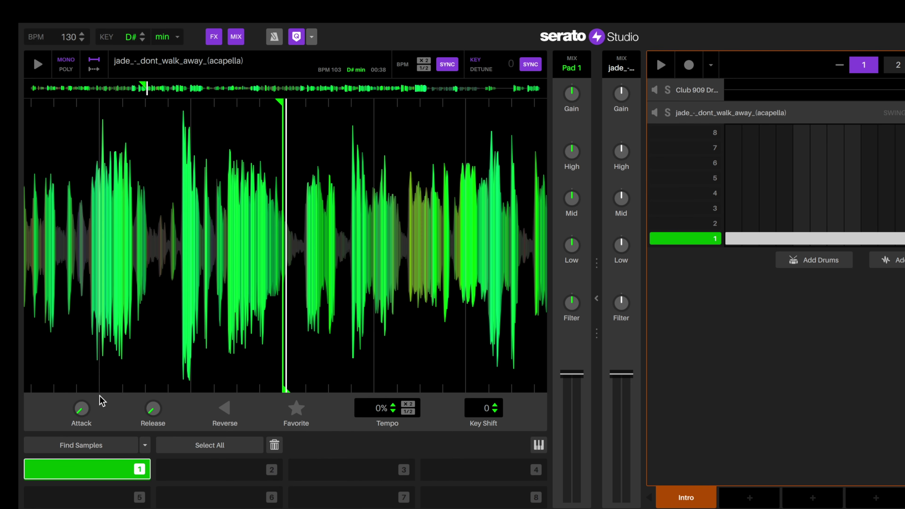
# Step: Try attack times of 310 ms and 362 ms on pad 1, auditioning the phrase's fade-in
pyautogui.click(78, 470)
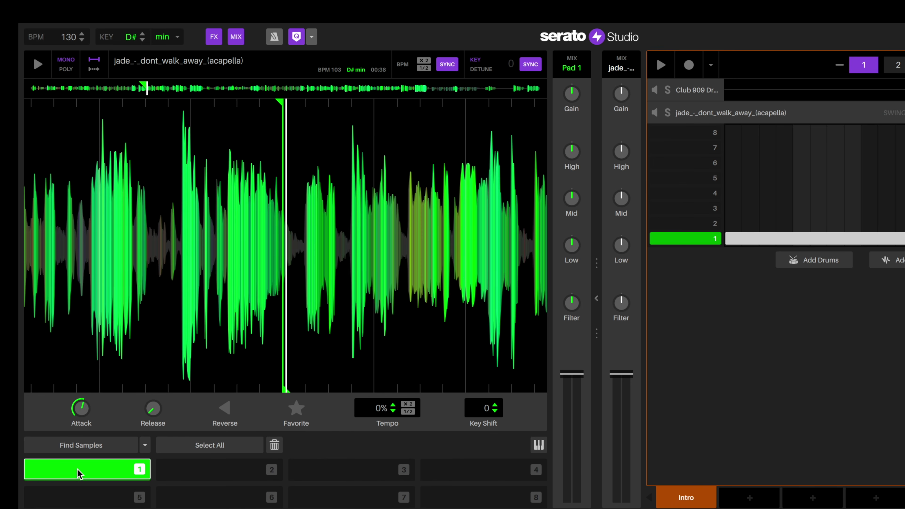
pyautogui.moveTo(76, 404)
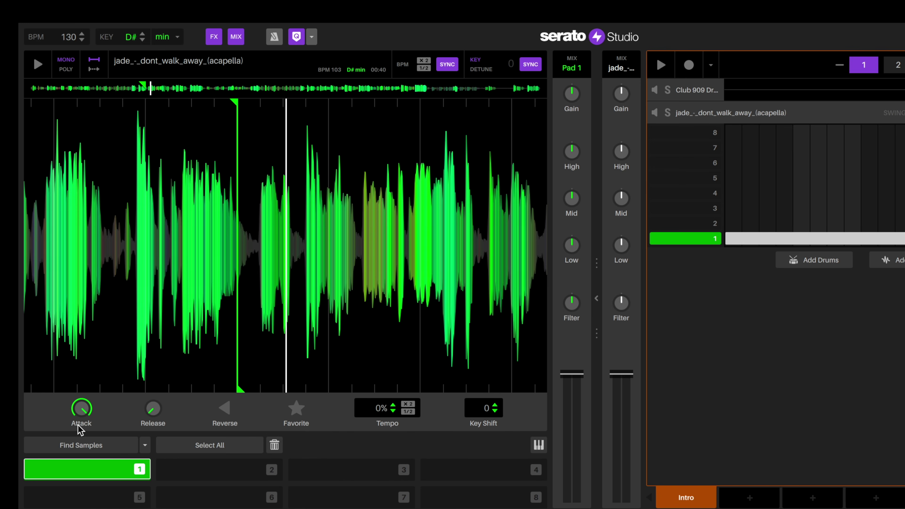
pyautogui.press('1')
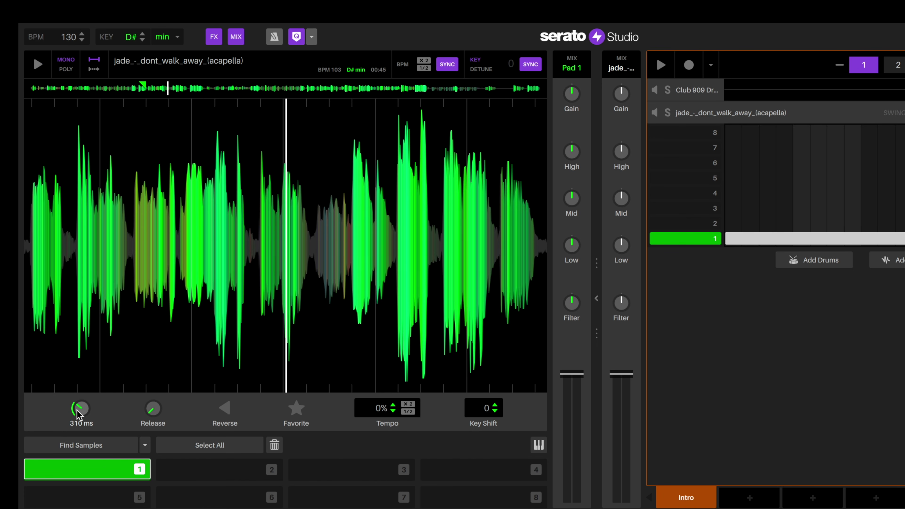
pyautogui.press('1')
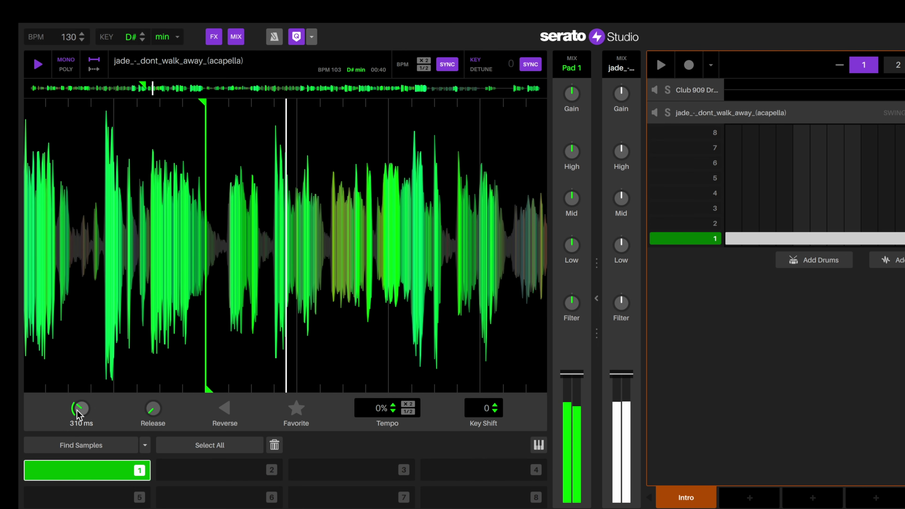
pyautogui.scroll(1, 77, 414)
pyautogui.press('1')
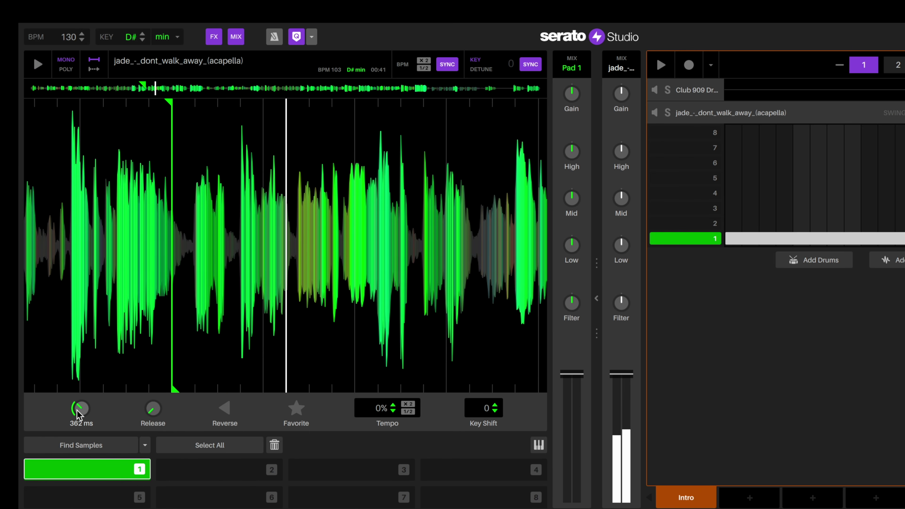
# Step: Reset pad 1's attack to 0 ms, raise it to about 509 ms and audition the phrase
pyautogui.doubleClick(77, 410)
pyautogui.press('1')
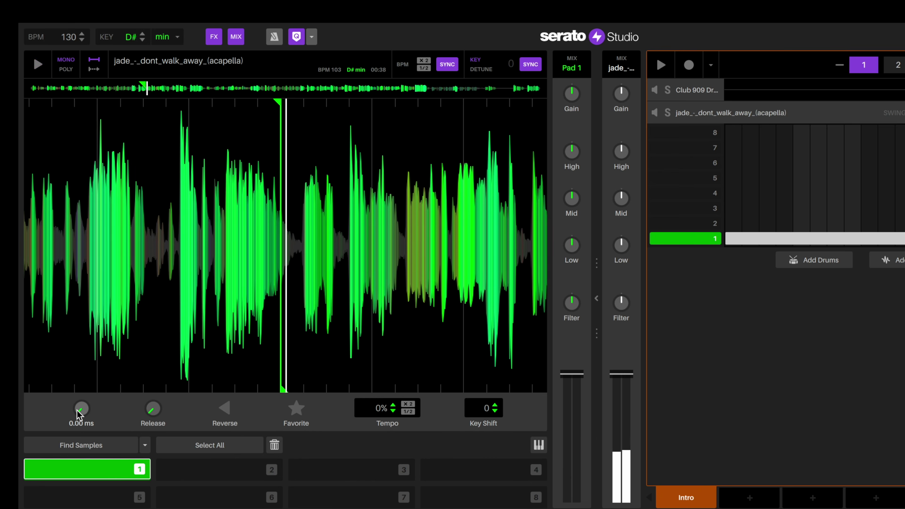
pyautogui.scroll(3, 77, 410)
pyautogui.press('1')
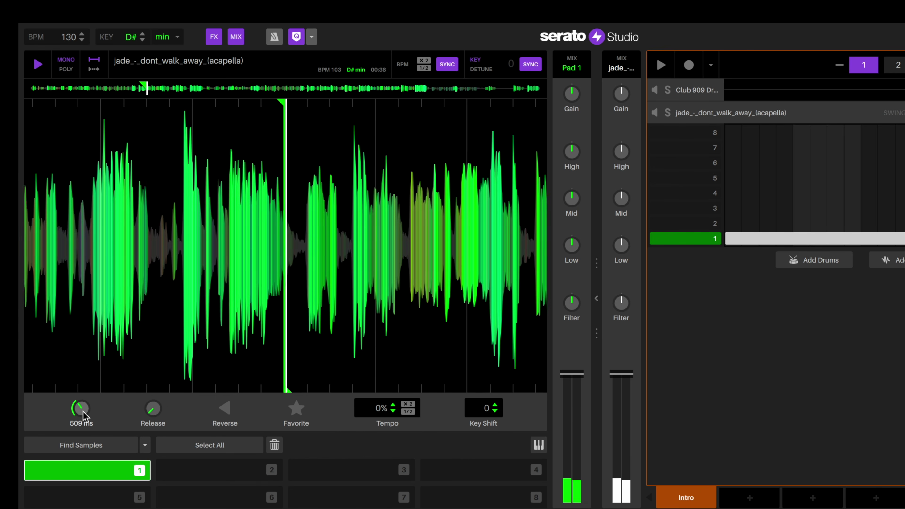
pyautogui.scroll(2, 82, 415)
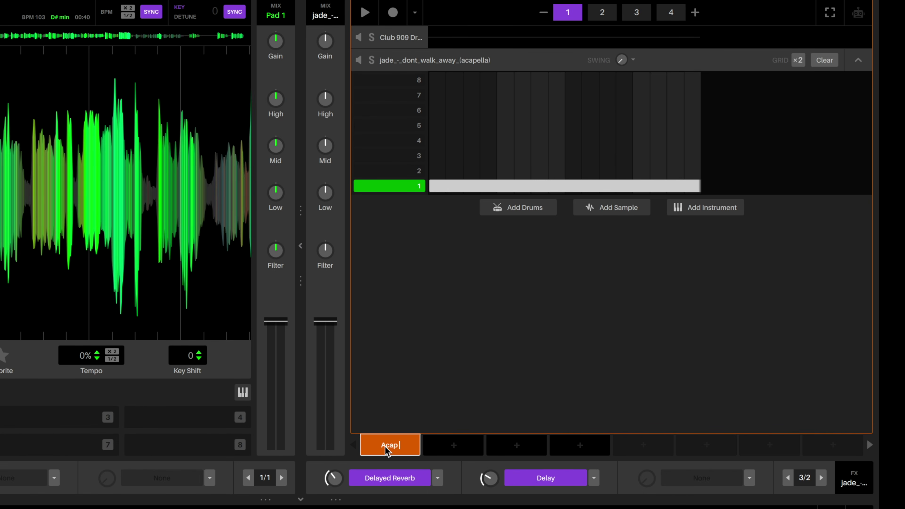
# Step: Rename the Intro scene as Acap Intro
pyautogui.press('Return')
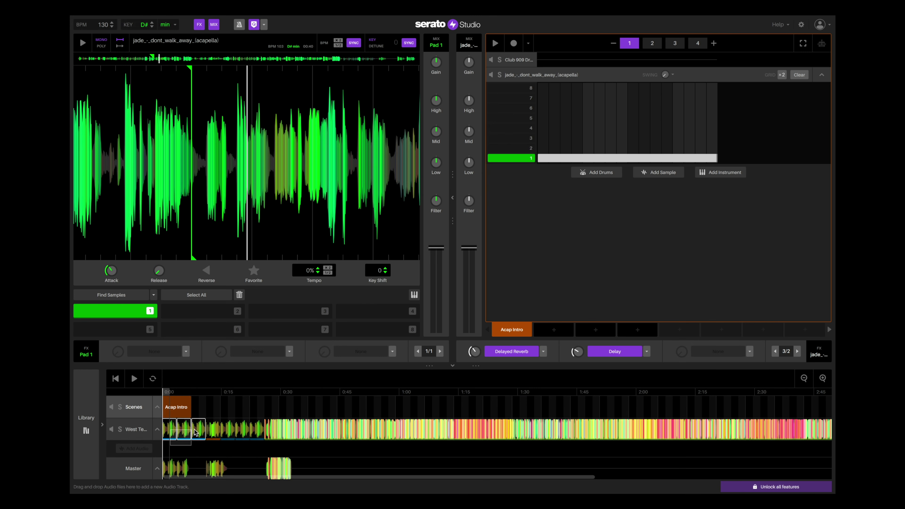
# Step: Move all the West Ten clips together along the timeline so the track starts at about 0:30
pyautogui.click(176, 433)
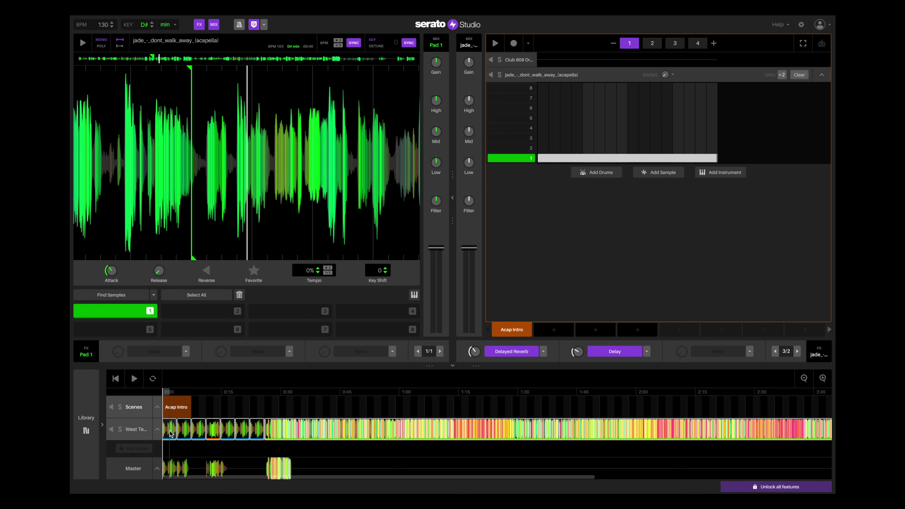
pyautogui.moveTo(170, 433); pyautogui.dragTo(285, 432)
pyautogui.doubleClick(285, 432)
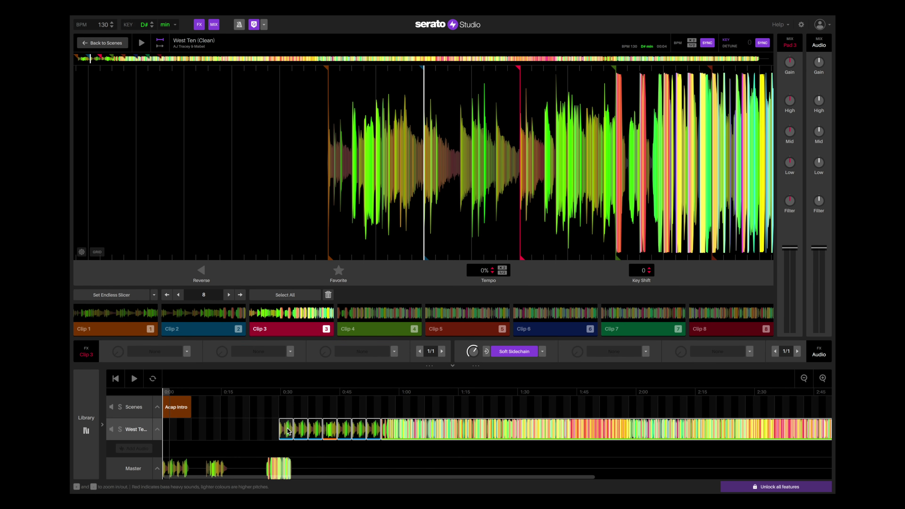
# Step: Place three more Acap Intro scenes back to back up to the start of the West Ten track and play the song
pyautogui.doubleClick(176, 407)
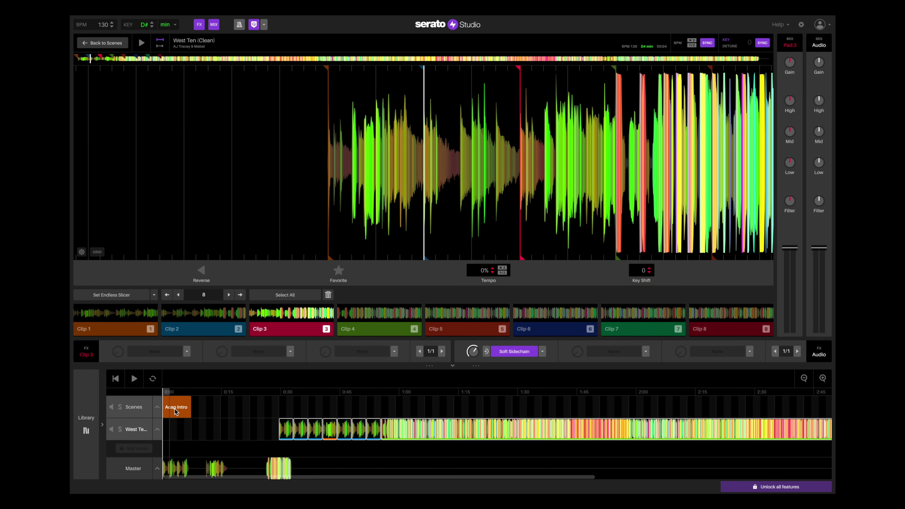
pyautogui.moveTo(512, 337); pyautogui.dragTo(213, 408)
pyautogui.moveTo(512, 329); pyautogui.dragTo(239, 409)
pyautogui.moveTo(512, 329); pyautogui.dragTo(274, 408)
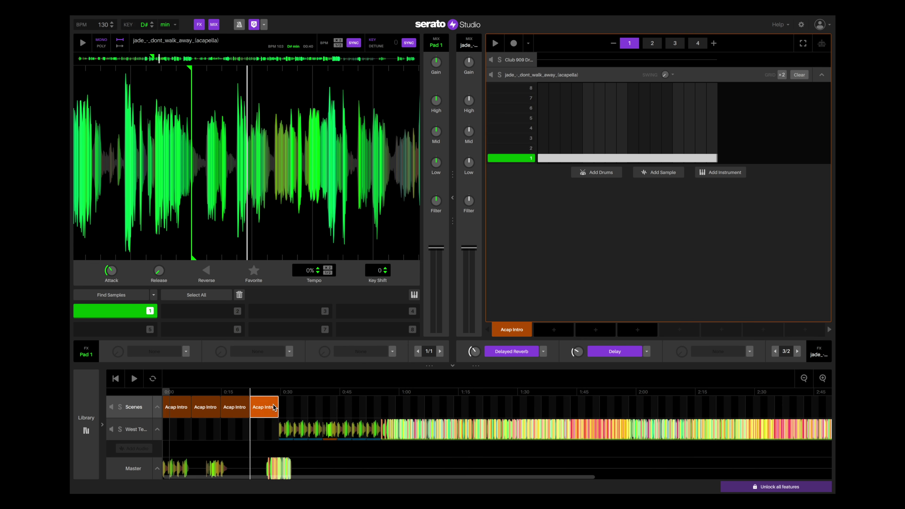
pyautogui.click(133, 380)
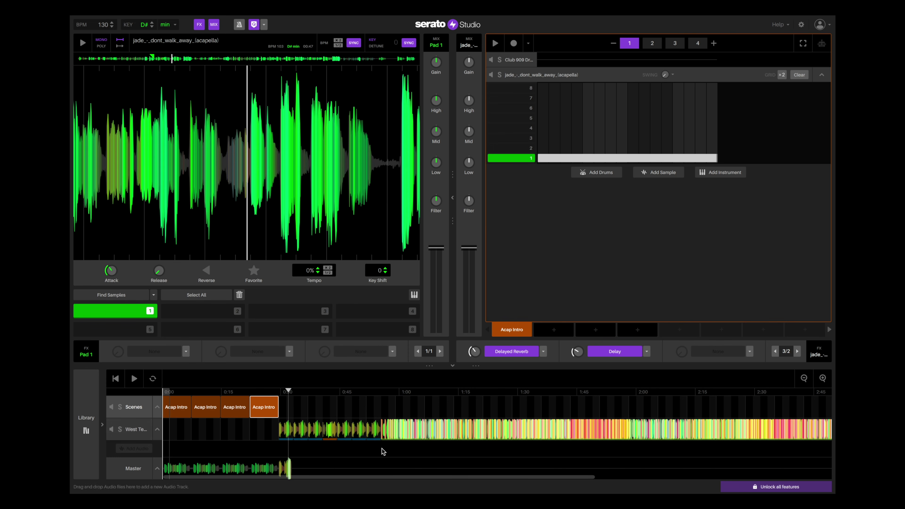
# Step: Move the Clip 1 segment to the start of the West Ten track at about 0:30, delete the fourth-slot clip beside the gap and play the section
pyautogui.click(329, 435)
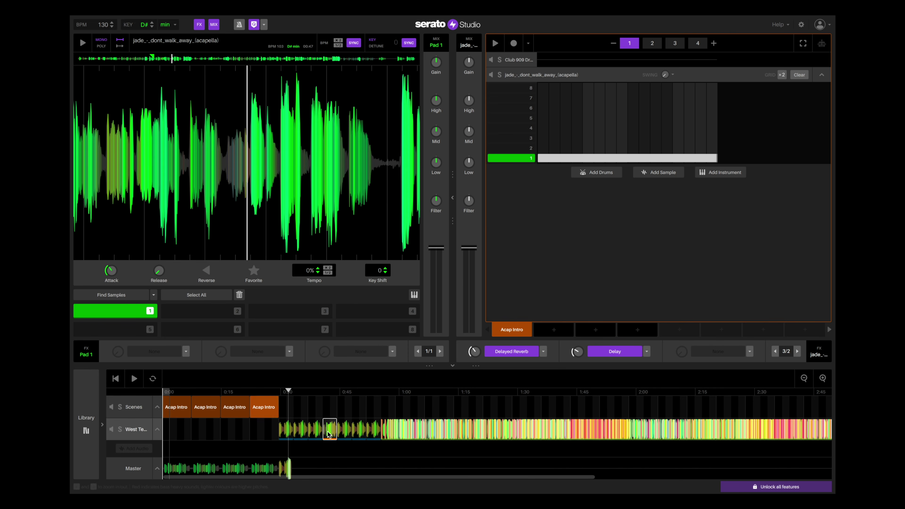
pyautogui.click(113, 333)
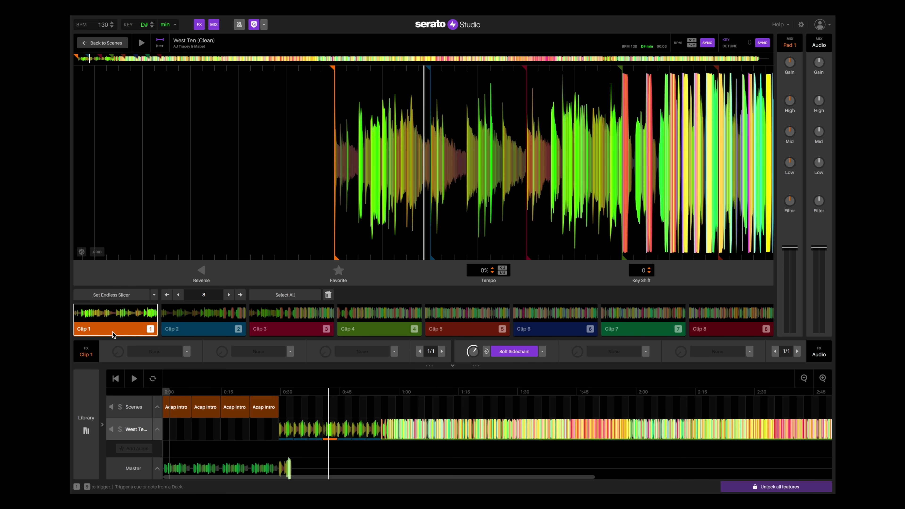
pyautogui.click(113, 334)
pyautogui.click(330, 429)
pyautogui.moveTo(324, 427); pyautogui.dragTo(288, 429)
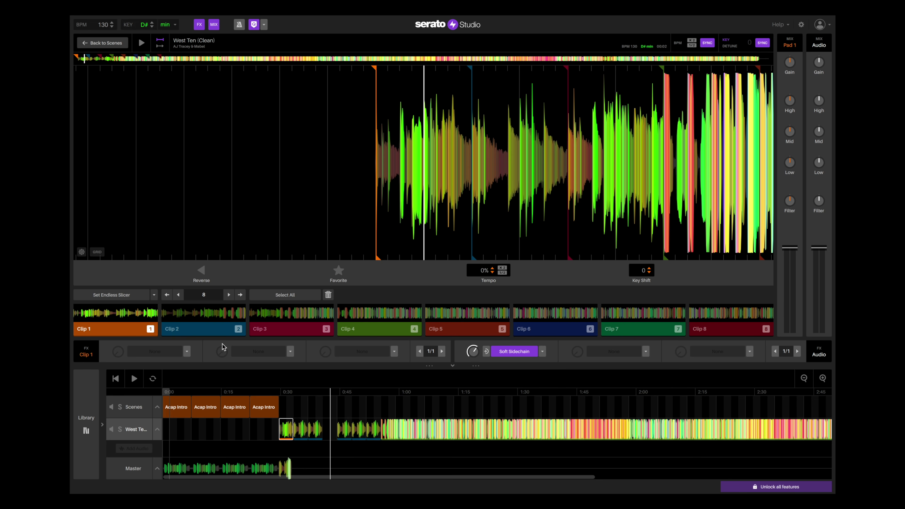
pyautogui.click(318, 432)
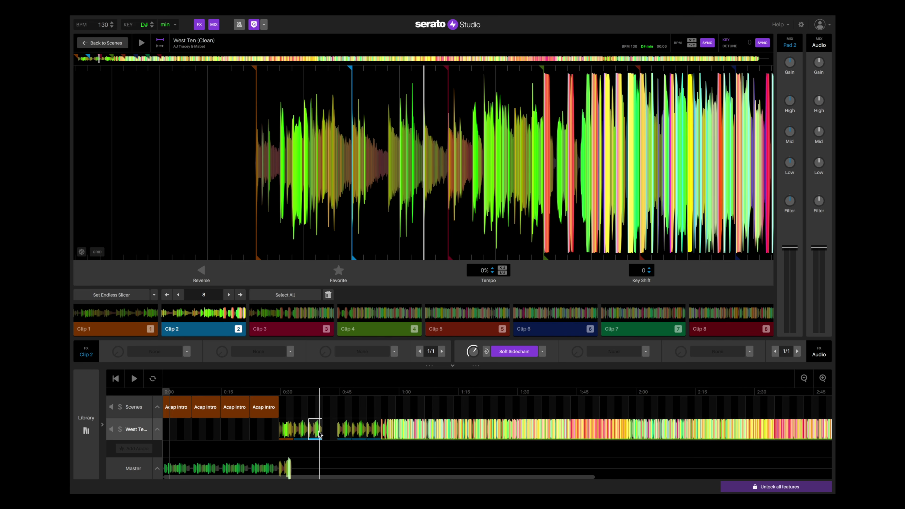
pyautogui.press('Delete')
pyautogui.click(273, 391)
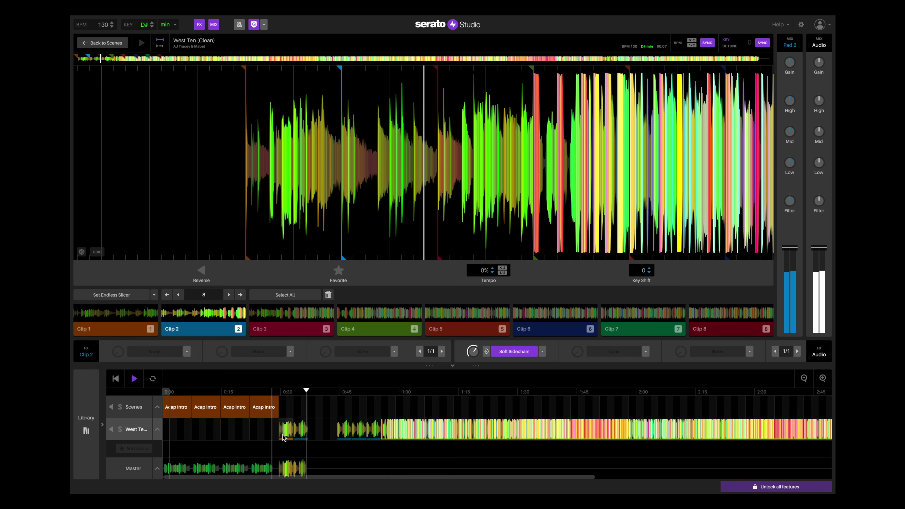
pyautogui.press('space')
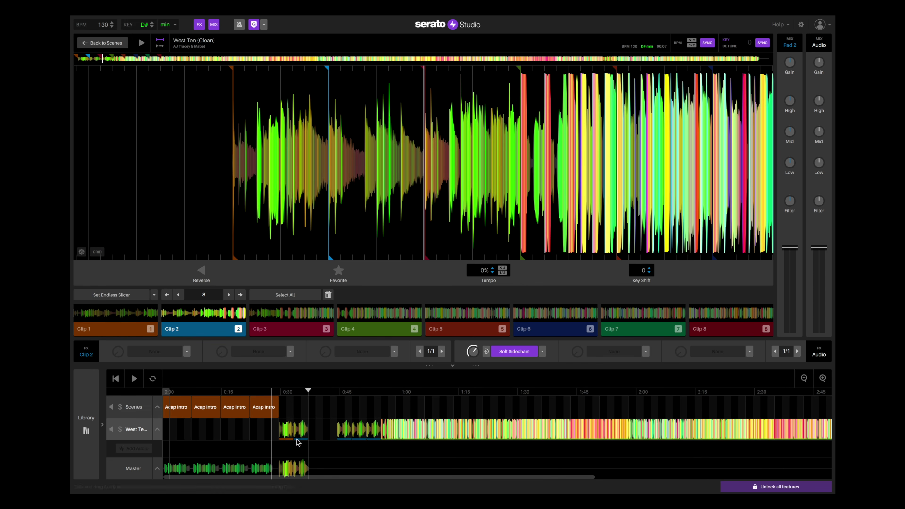
# Step: Copy the Clip 1 and Clip 2 pattern along the West Ten track up to the full-beat section and play it from the track's start
pyautogui.moveTo(285, 435); pyautogui.dragTo(346, 431)
pyautogui.click(345, 431)
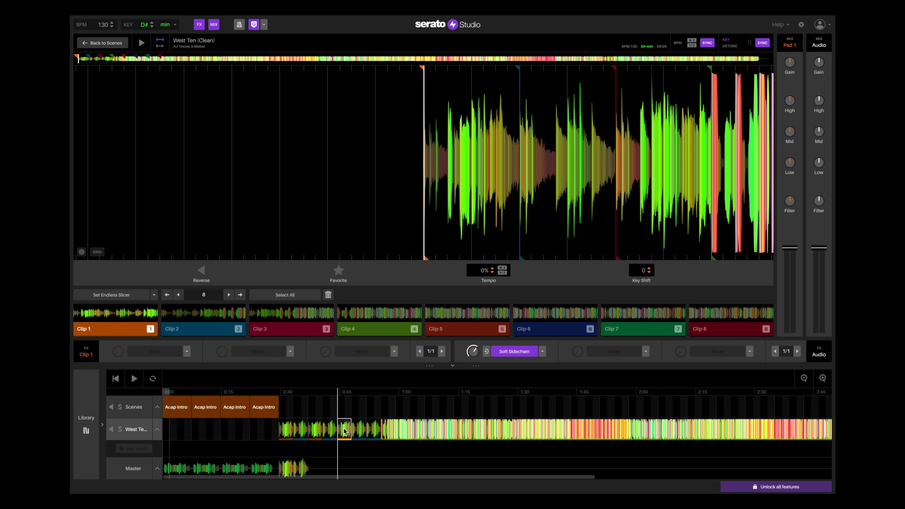
pyautogui.moveTo(357, 430); pyautogui.dragTo(376, 430)
pyautogui.click(278, 392)
pyautogui.press('space')
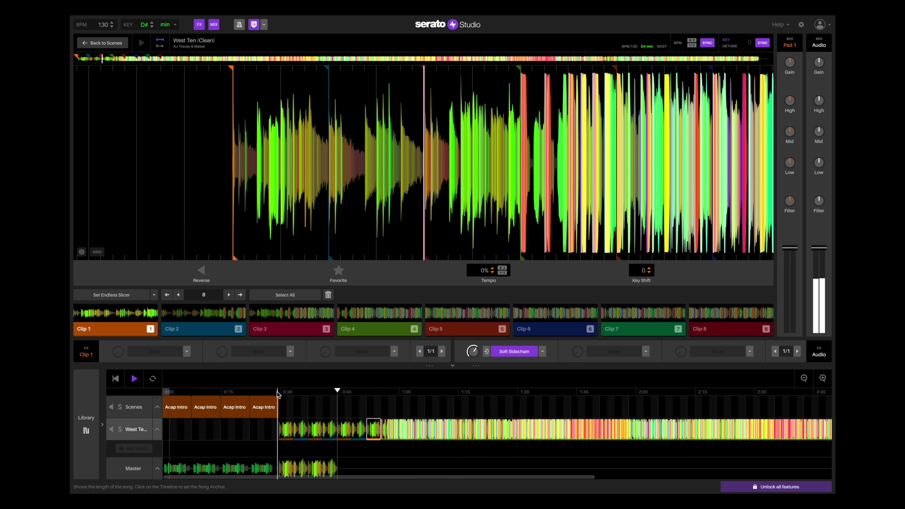
pyautogui.press('space')
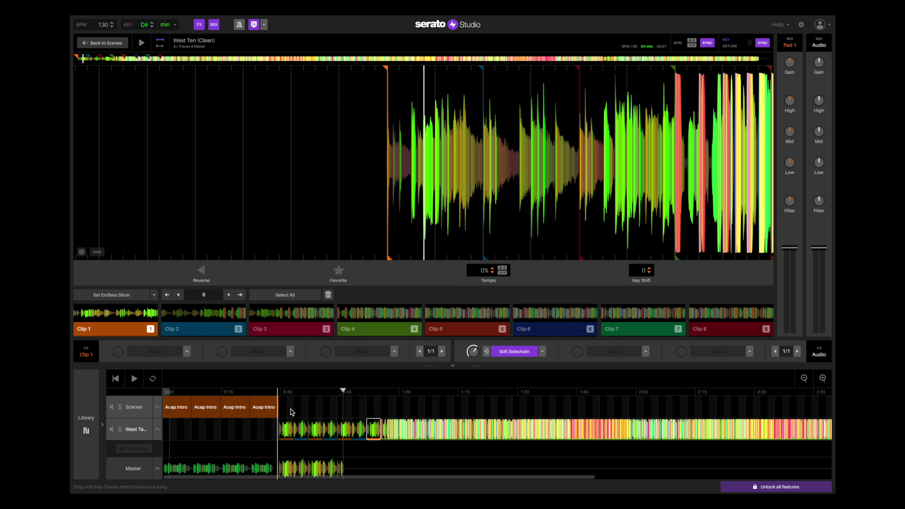
# Step: Play the transition from the last Acap Intro scene into West Ten and return the song position to the start of West Ten
pyautogui.click(265, 392)
pyautogui.click(248, 392)
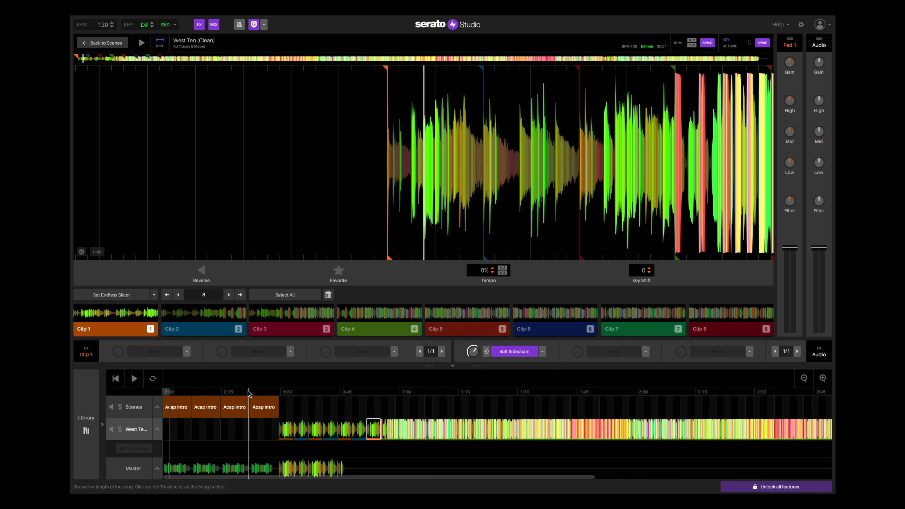
pyautogui.press('space')
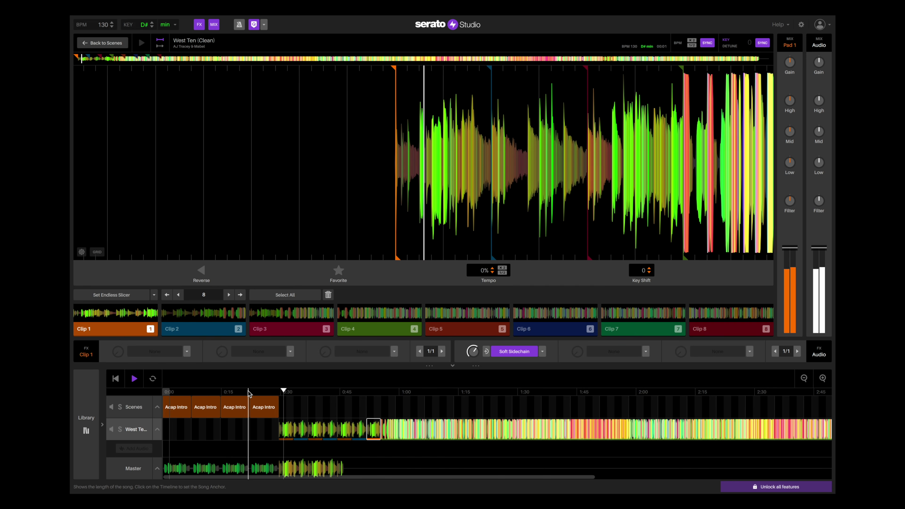
pyautogui.press('space')
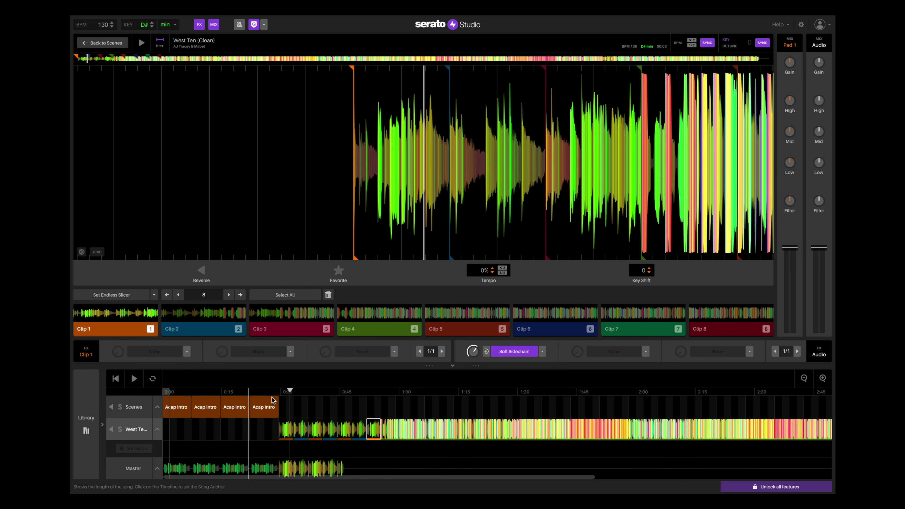
pyautogui.click(280, 393)
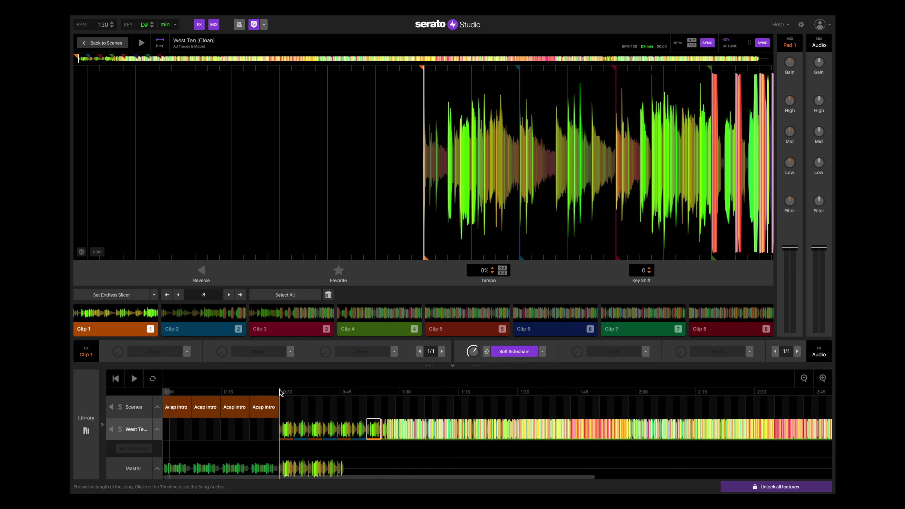
# Step: Create a new scene as a copy of Acap Intro and delete the acapella's pad 1 note from it
pyautogui.click(269, 412)
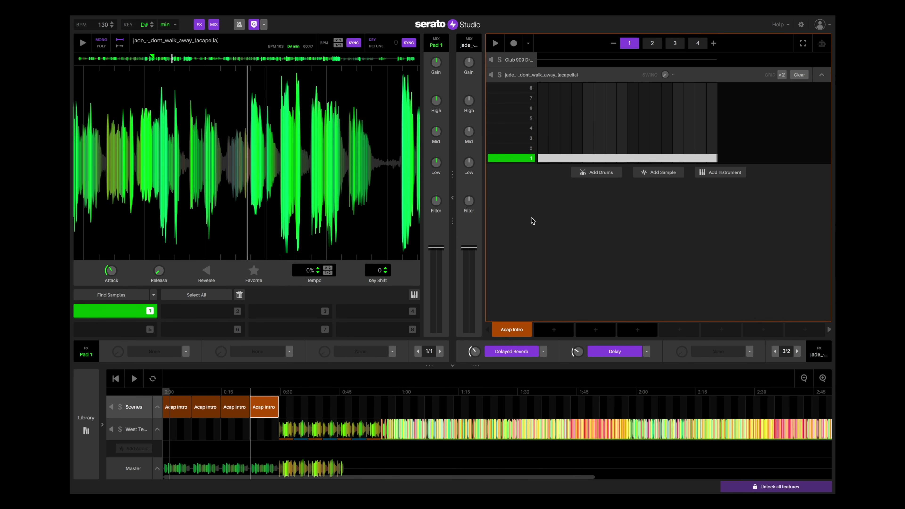
pyautogui.moveTo(545, 330)
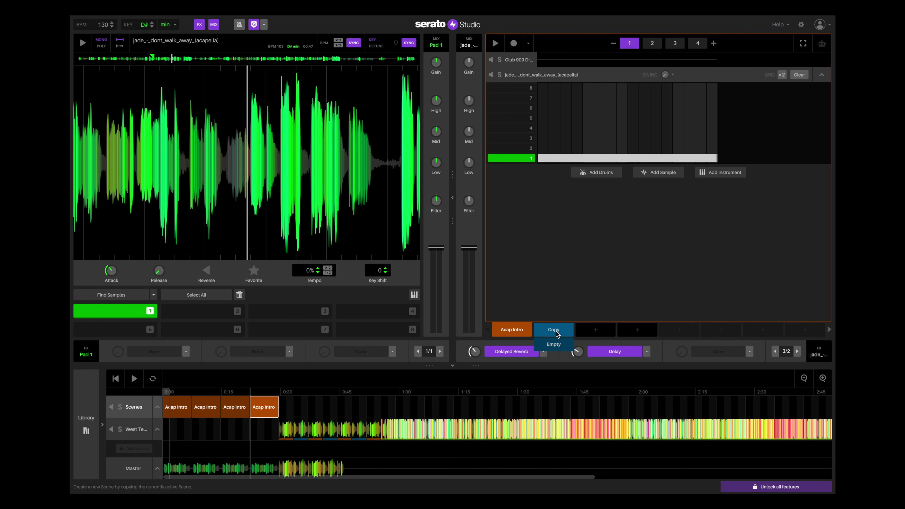
pyautogui.click(558, 333)
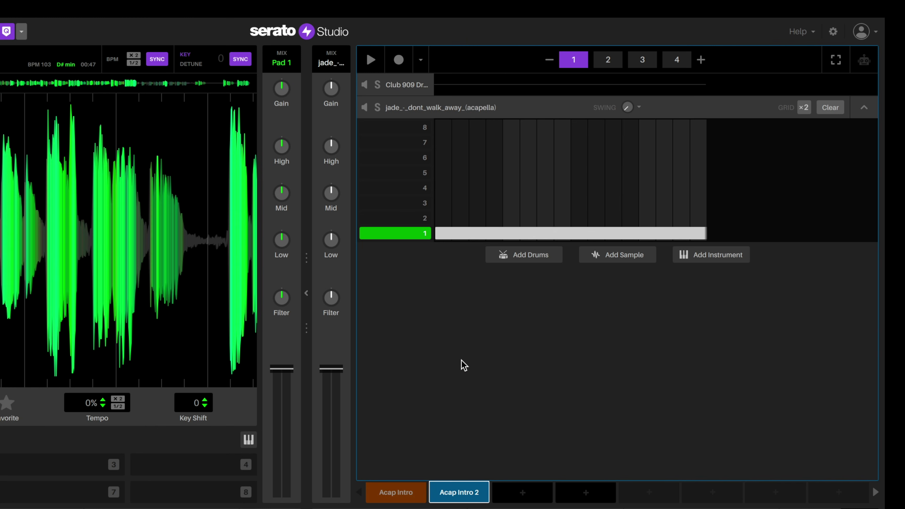
pyautogui.click(423, 105)
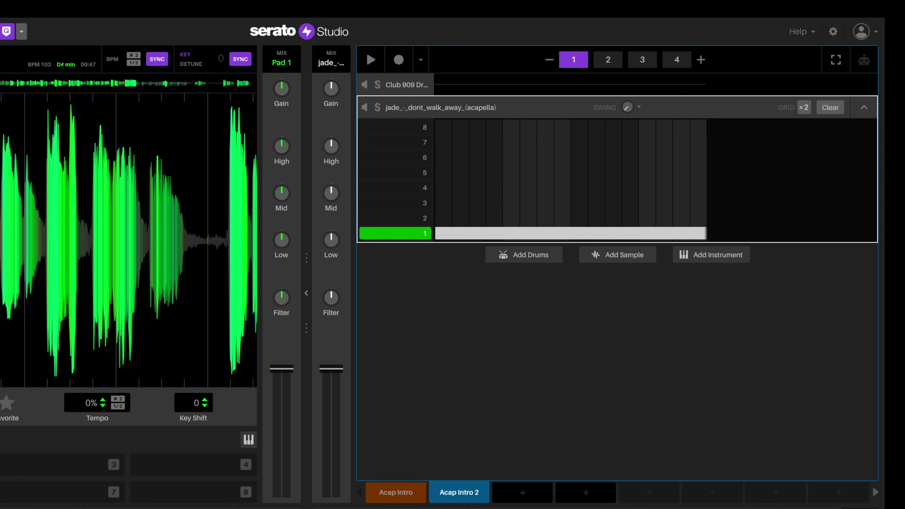
pyautogui.click(475, 236)
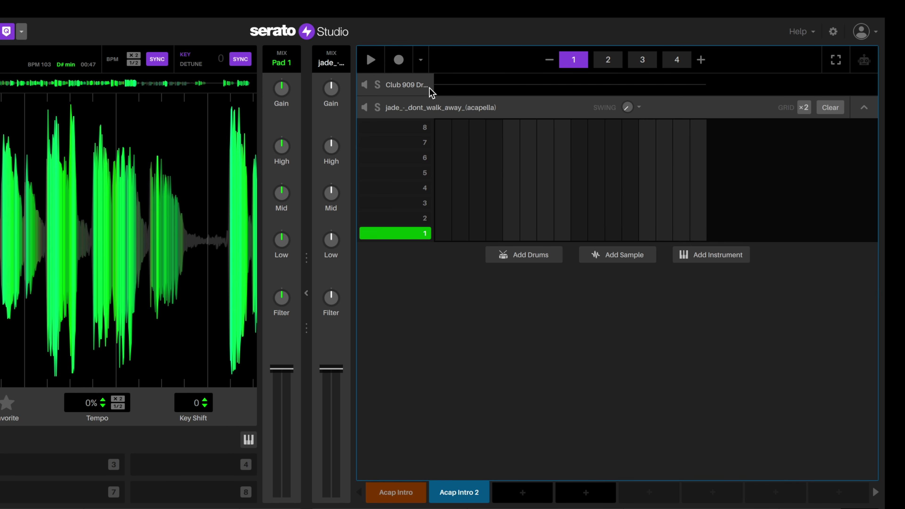
pyautogui.click(415, 112)
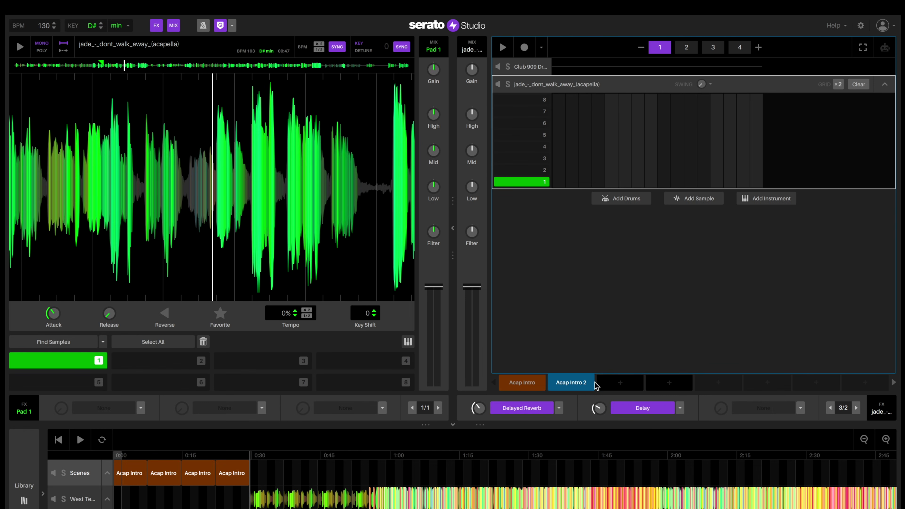
# Step: Add a sample deck to the Acap Intro 2 scene and load the jade_-_dont_walk_away_(acapella) file into it from the Downloads folder
pyautogui.click(521, 386)
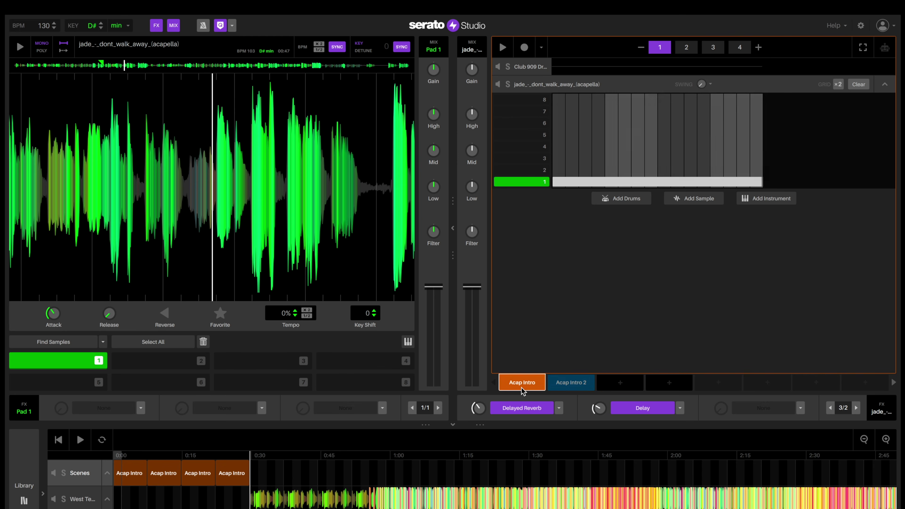
pyautogui.click(567, 390)
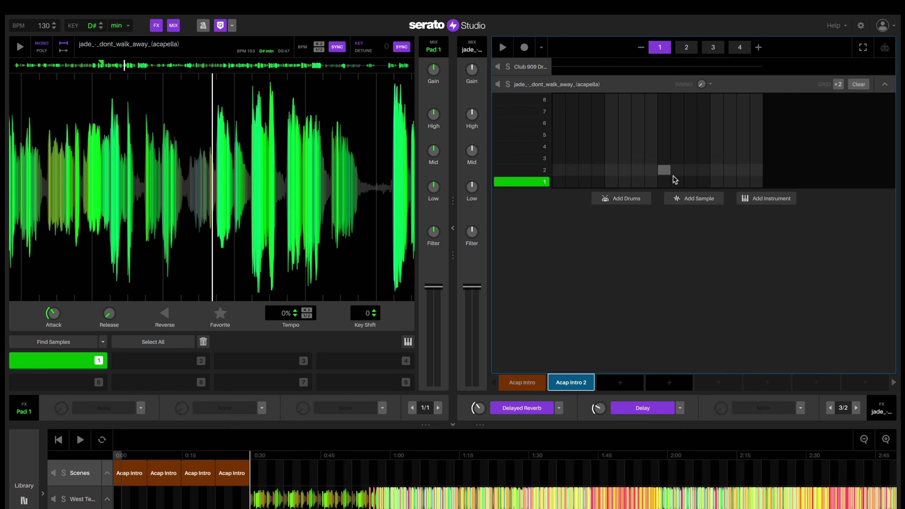
pyautogui.click(694, 199)
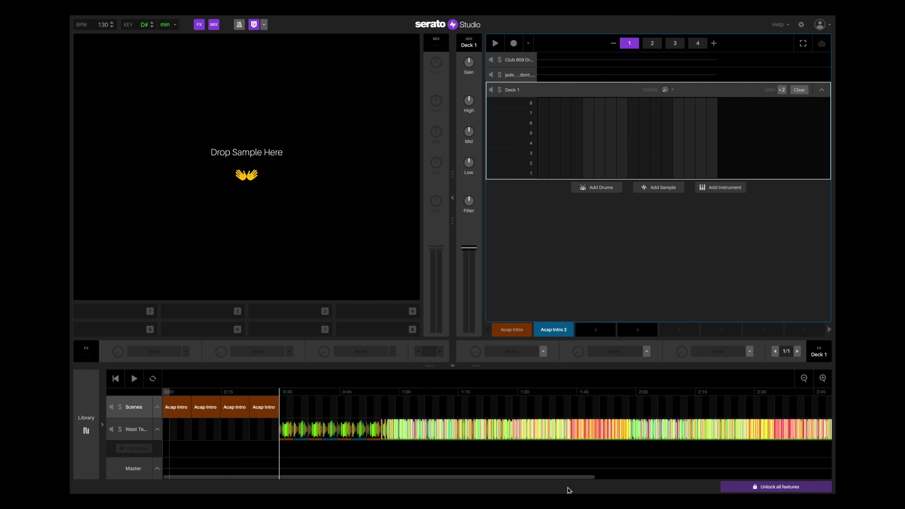
pyautogui.moveTo(718, 493)
pyautogui.click(770, 480)
pyautogui.rightClick(768, 483)
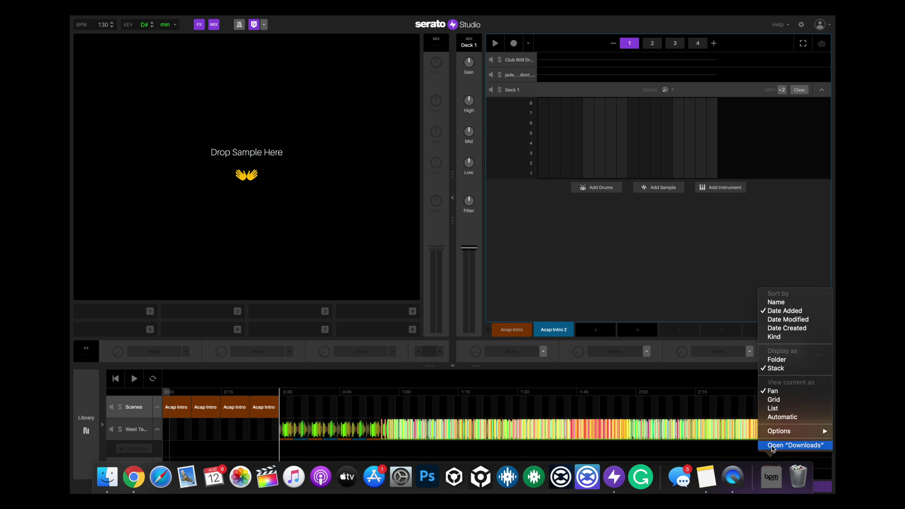
pyautogui.click(786, 445)
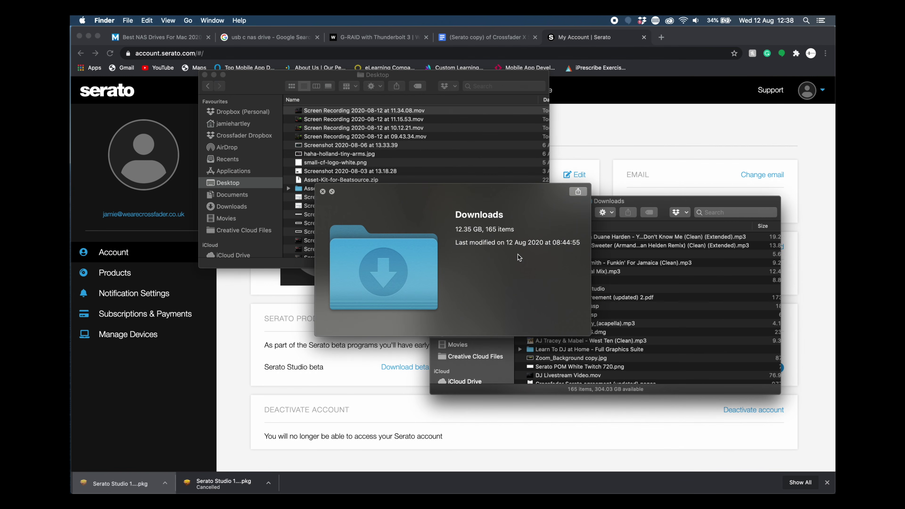
pyautogui.press('space')
pyautogui.moveTo(551, 324); pyautogui.dragTo(315, 177)
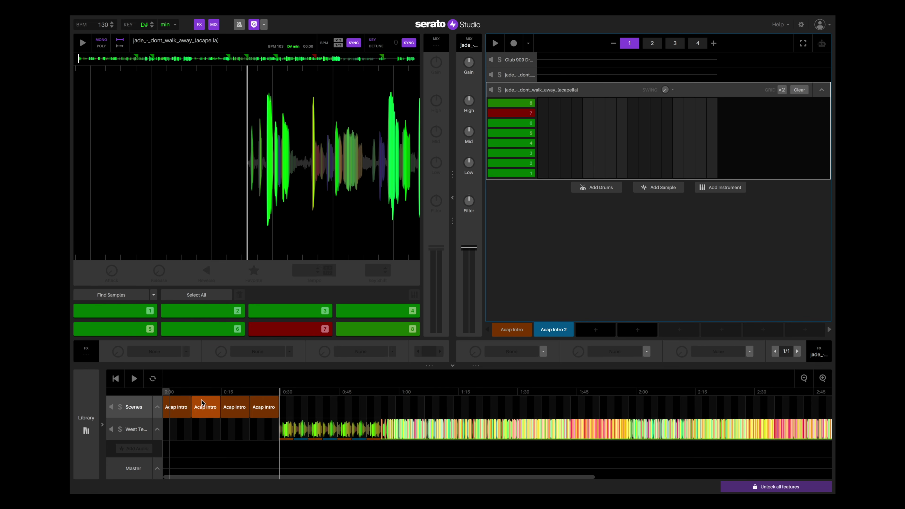
# Step: Rename the Acap Intro 2 scene as Acap Chops
pyautogui.doubleClick(553, 329)
pyautogui.write('Ac')
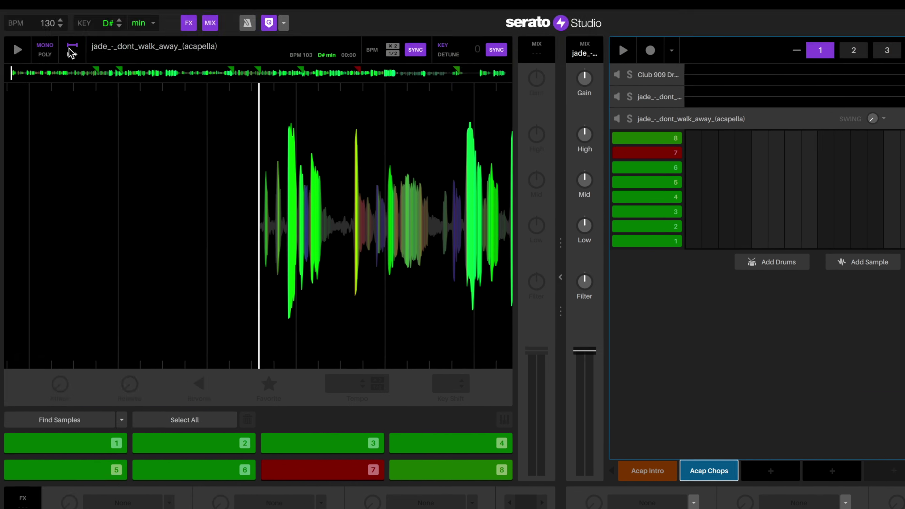
pyautogui.click(72, 53)
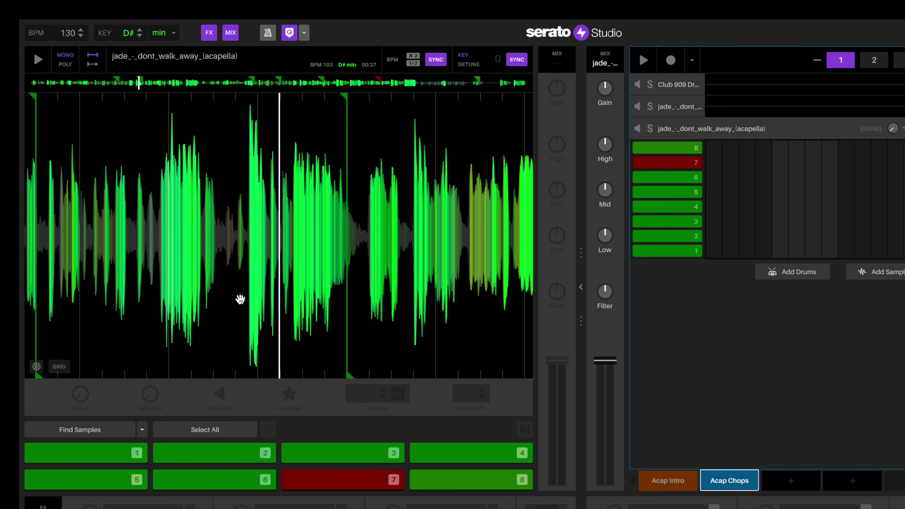
# Step: Audition pads 2 and 3 of the acapella and locate the start of the phrase just after pad 3's cue
pyautogui.click(239, 348)
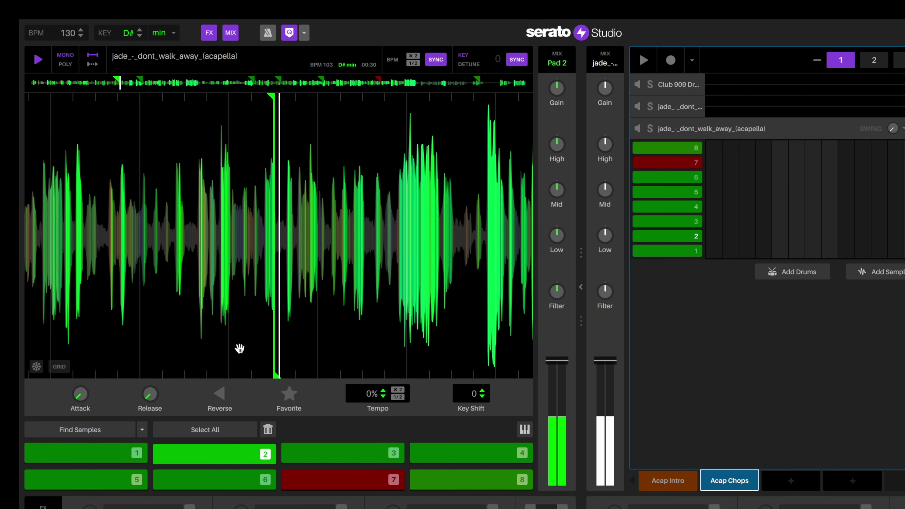
pyautogui.press('3')
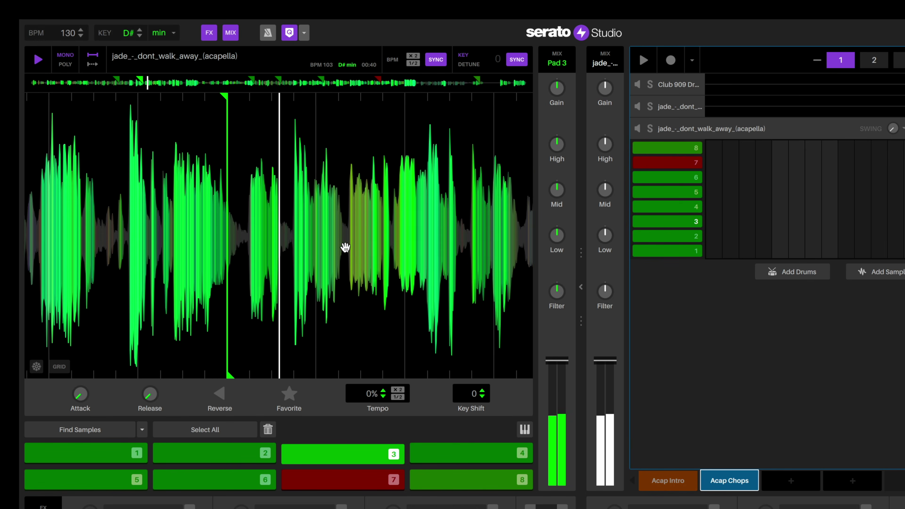
pyautogui.moveTo(283, 231); pyautogui.dragTo(357, 231)
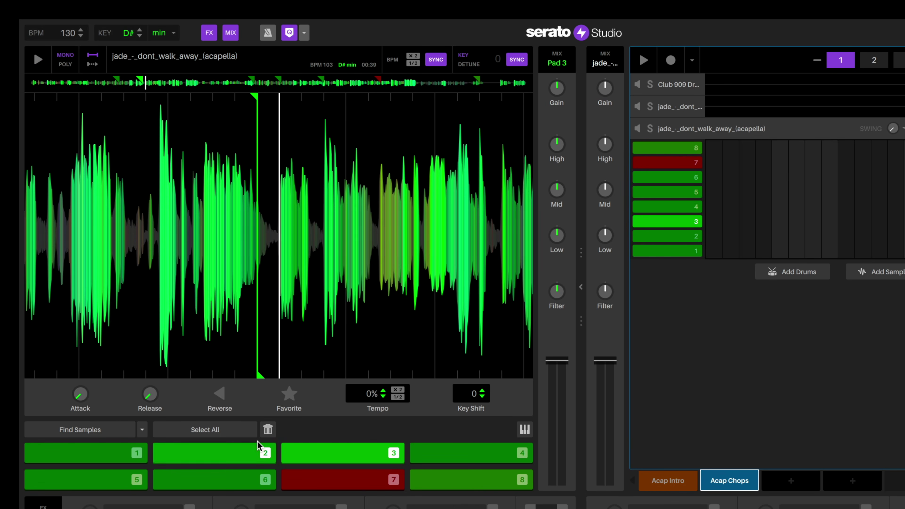
# Step: Clear all eight acapella pads and place the playhead at the start of the phrase at about 00:39
pyautogui.click(268, 430)
pyautogui.click(89, 455)
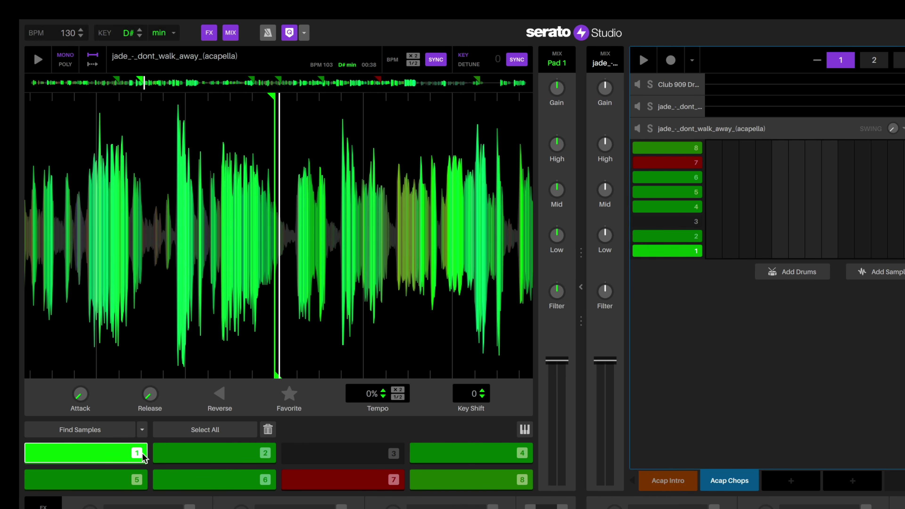
pyautogui.hotkey('ctrl', 'a')
pyautogui.press('Delete')
pyautogui.moveTo(344, 256); pyautogui.dragTo(323, 259)
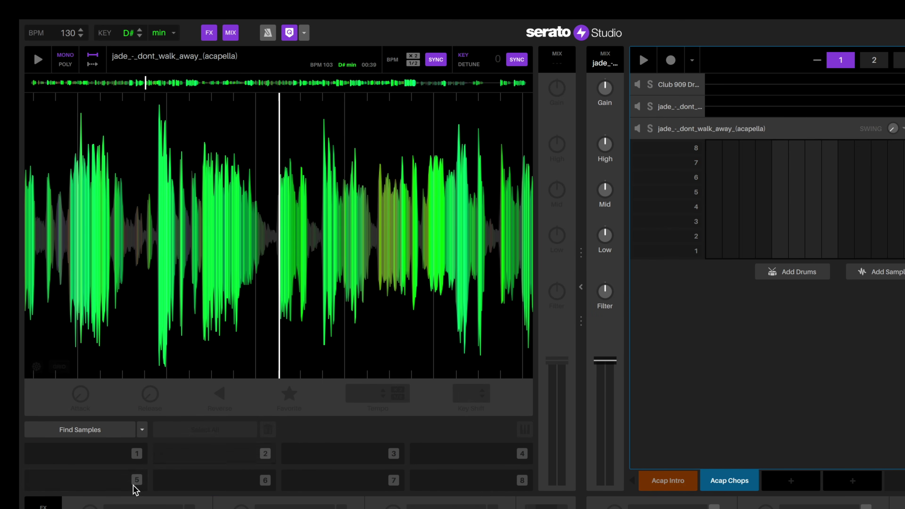
# Step: Slice the phrase across the eight pads with Set Slicer at a slice length of 2 and audition pads 2 and 3
pyautogui.click(142, 429)
pyautogui.click(68, 494)
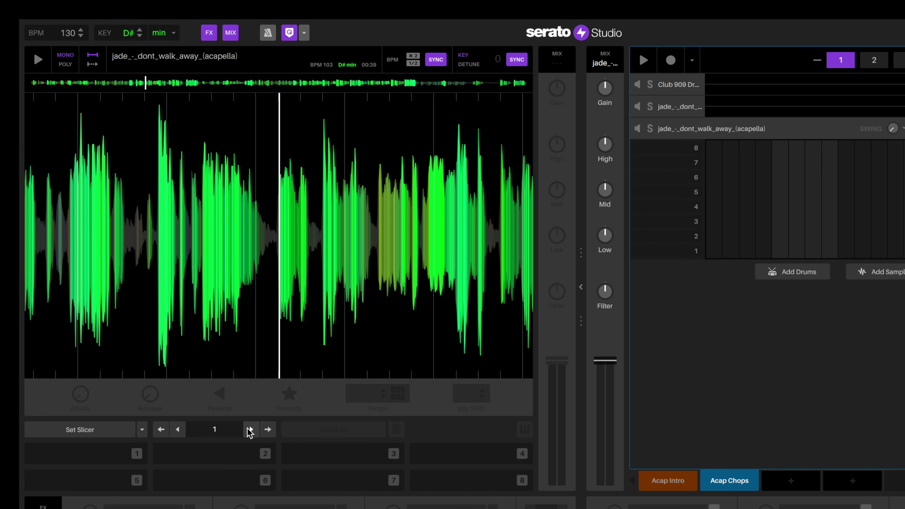
pyautogui.click(83, 432)
pyautogui.press('space')
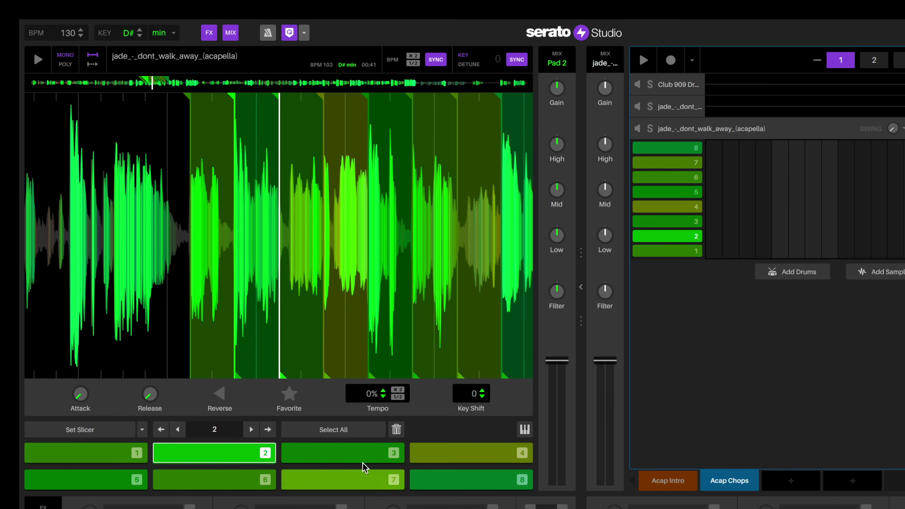
pyautogui.click(359, 446)
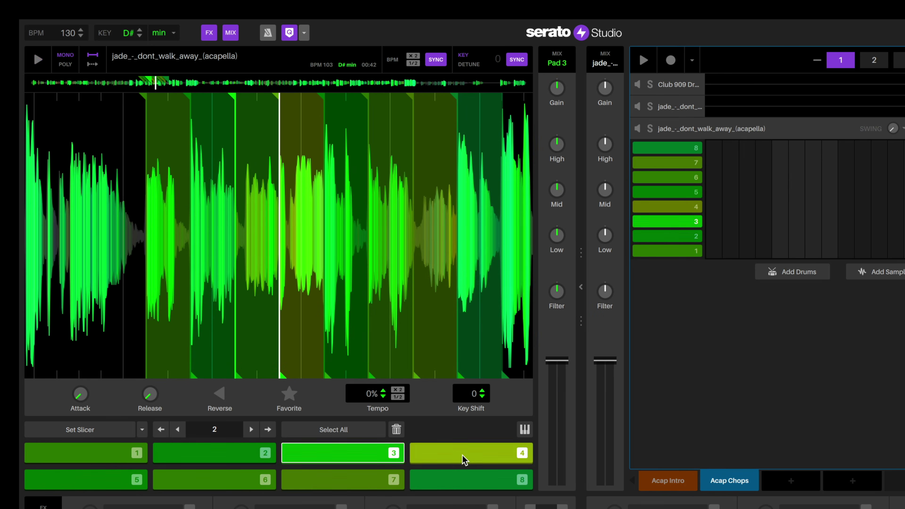
# Step: Audition the slices on pads 4 through 8 of the acapella one at a time
pyautogui.click(462, 458)
pyautogui.click(108, 477)
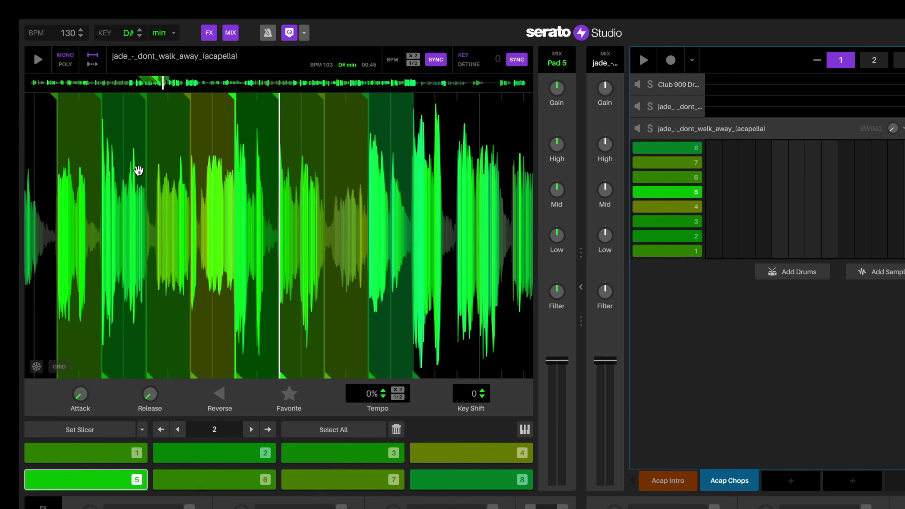
pyautogui.click(222, 480)
pyautogui.click(319, 486)
pyautogui.click(503, 484)
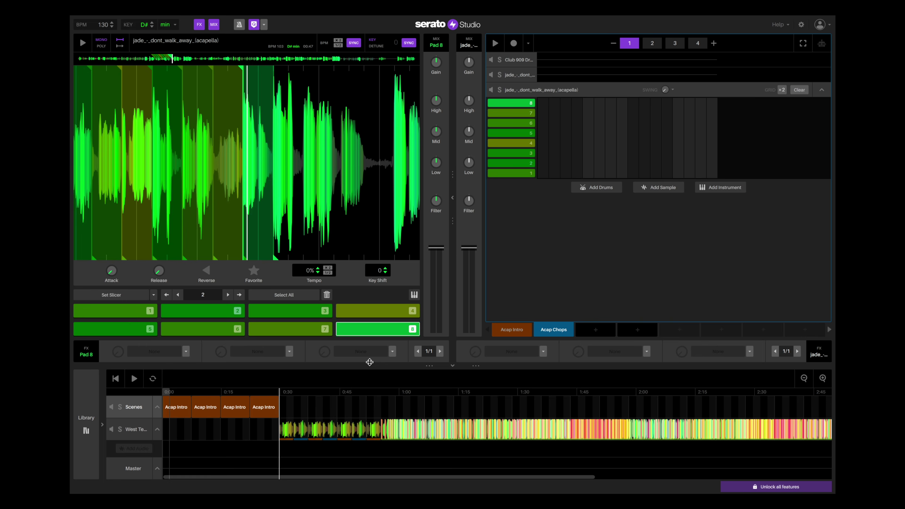
# Step: Play all eight acapella slices in order from pad 1 to pad 8
pyautogui.press('1')
pyautogui.press('2')
pyautogui.press('3')
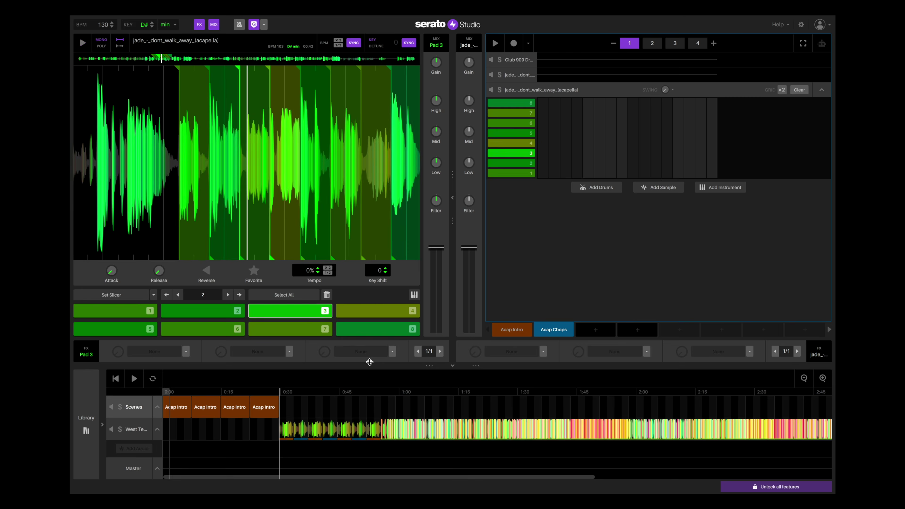
pyautogui.press('4')
pyautogui.press('5')
pyautogui.press('6')
pyautogui.press('7')
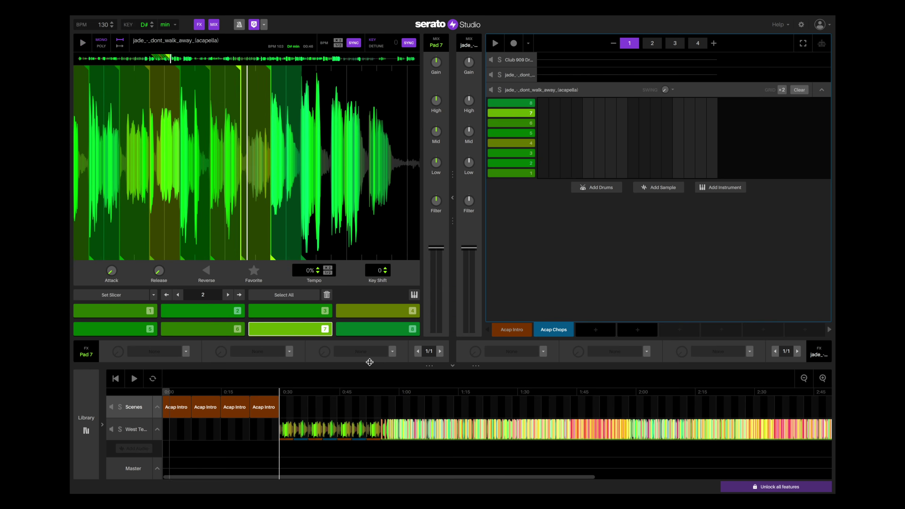
pyautogui.press('8')
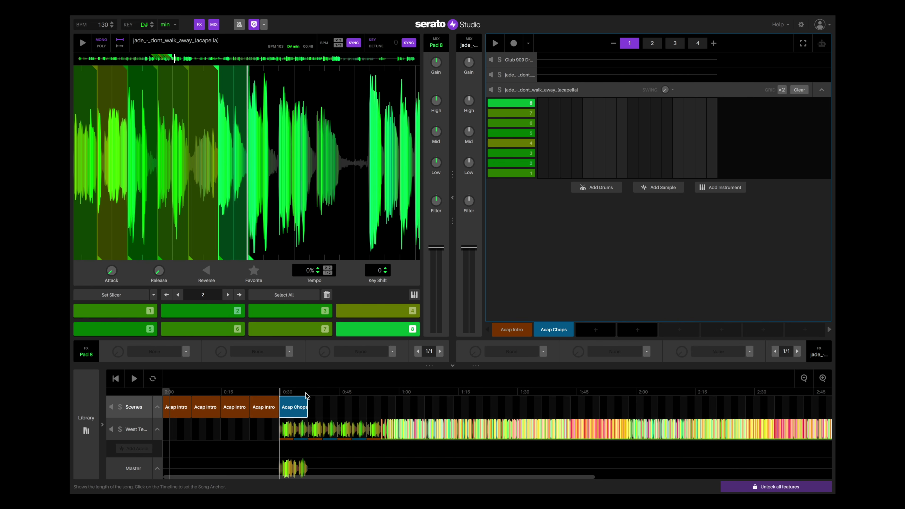
# Step: Check pages 4 and 3 of the Acap Chops scene and play the song from the start of the West Ten track
pyautogui.click(698, 44)
pyautogui.click(677, 45)
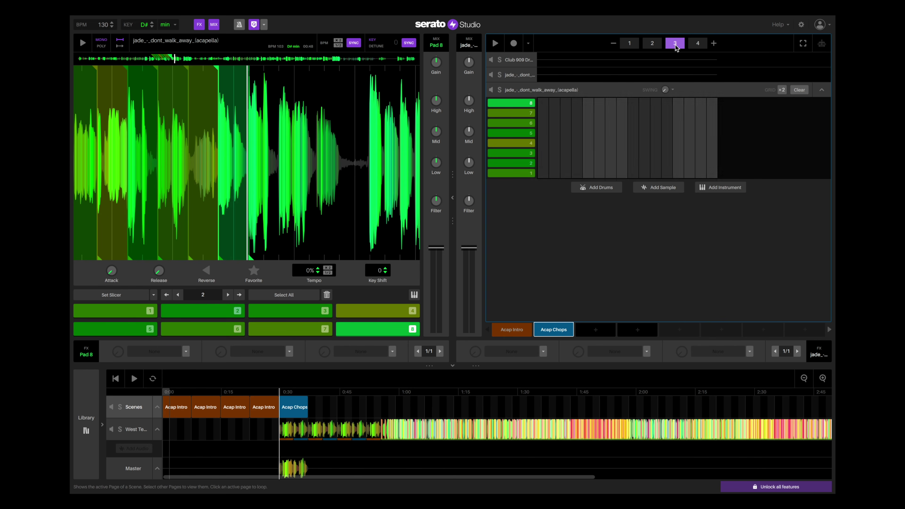
pyautogui.click(292, 432)
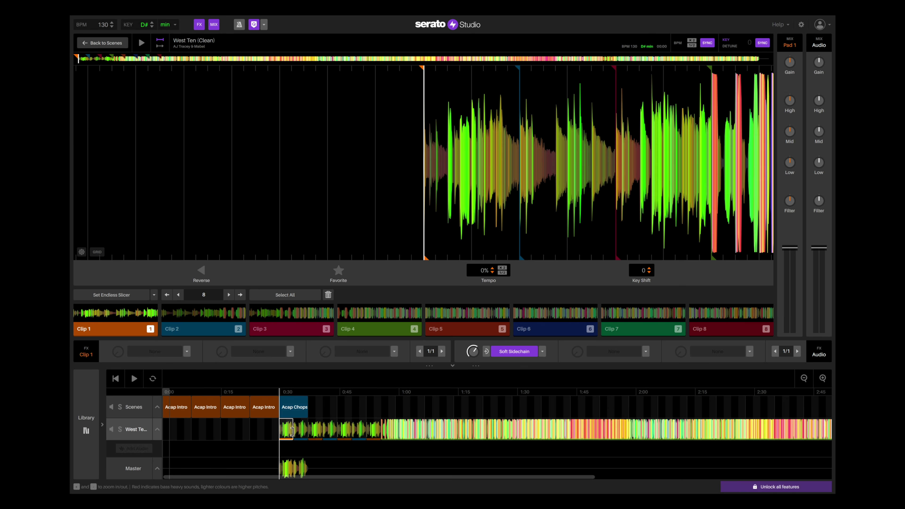
pyautogui.click(135, 379)
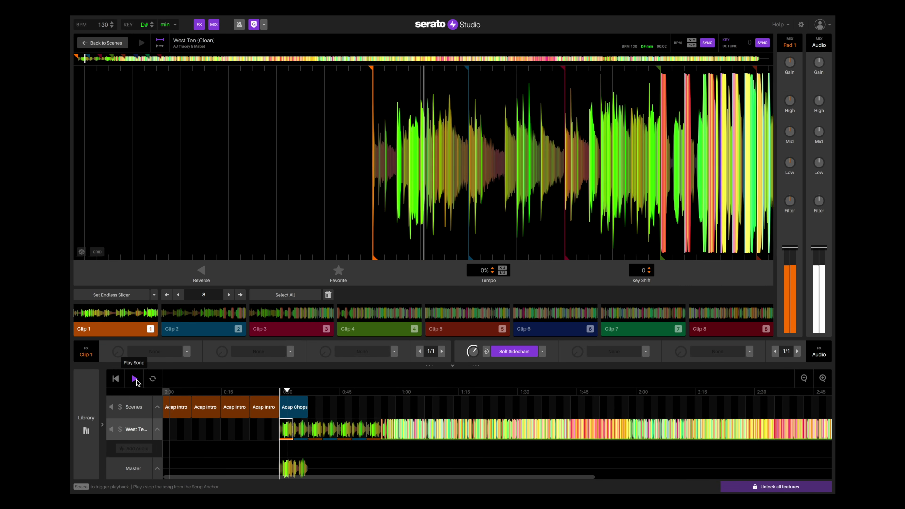
pyautogui.click(135, 379)
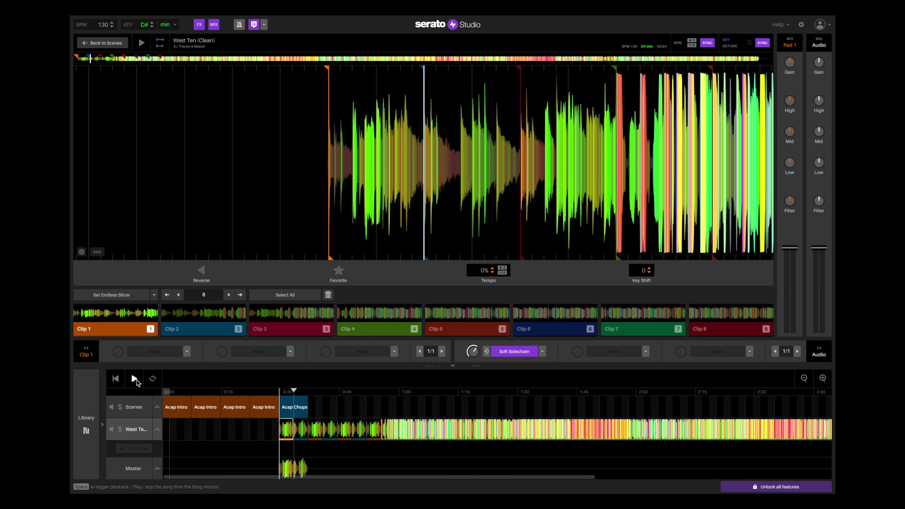
# Step: Reopen the Acap Chops scene, audition pad 4, and record it onto page 3 as three short hits and one long note
pyautogui.doubleClick(301, 408)
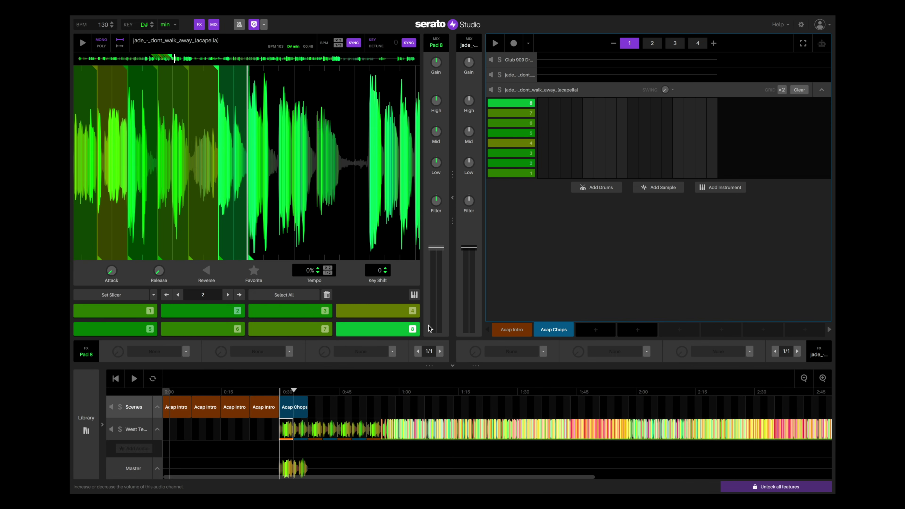
pyautogui.click(369, 310)
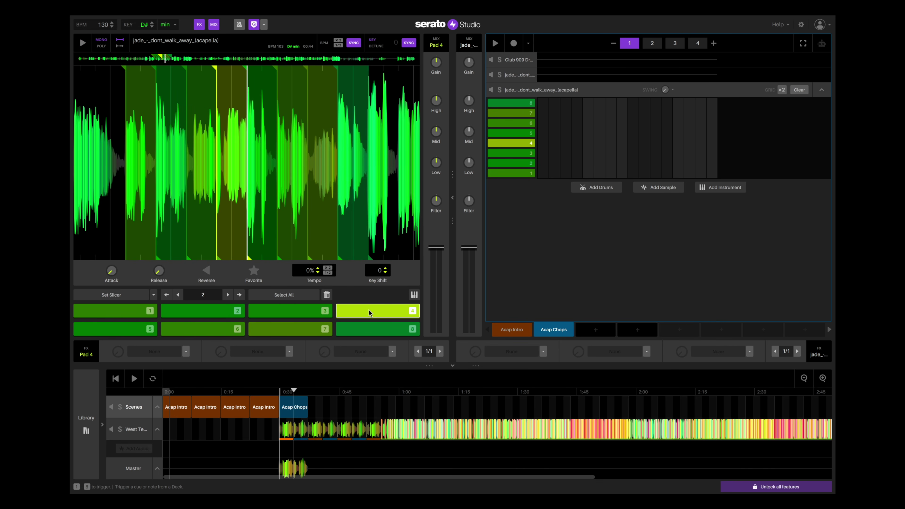
pyautogui.click(369, 310)
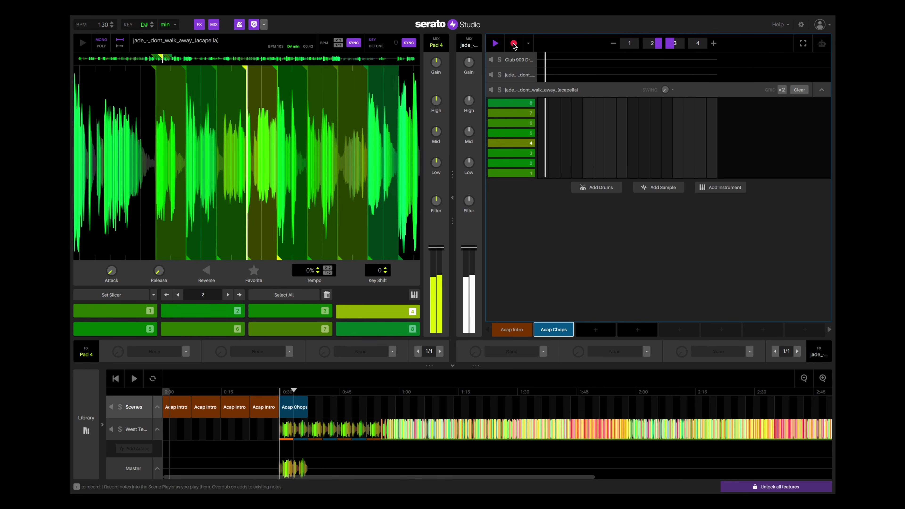
pyautogui.press('r')
pyautogui.press('r')
pyautogui.press('r')
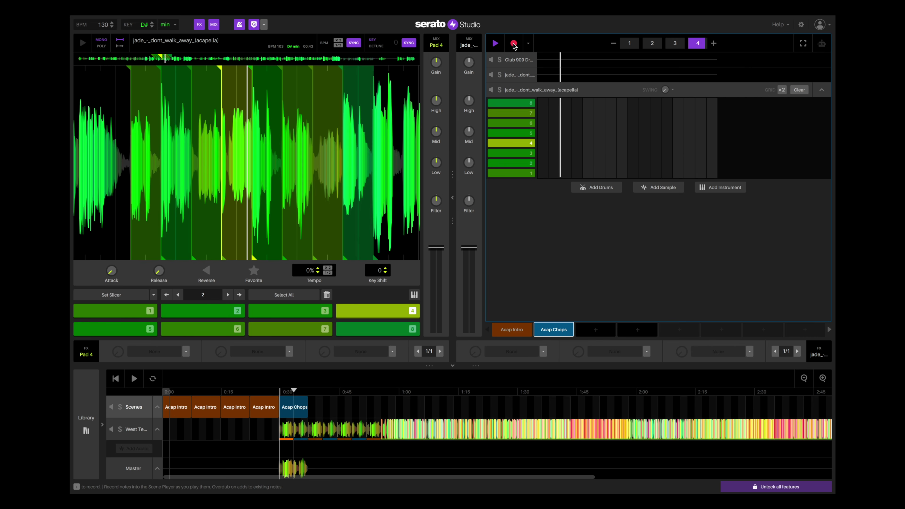
pyautogui.click(513, 43)
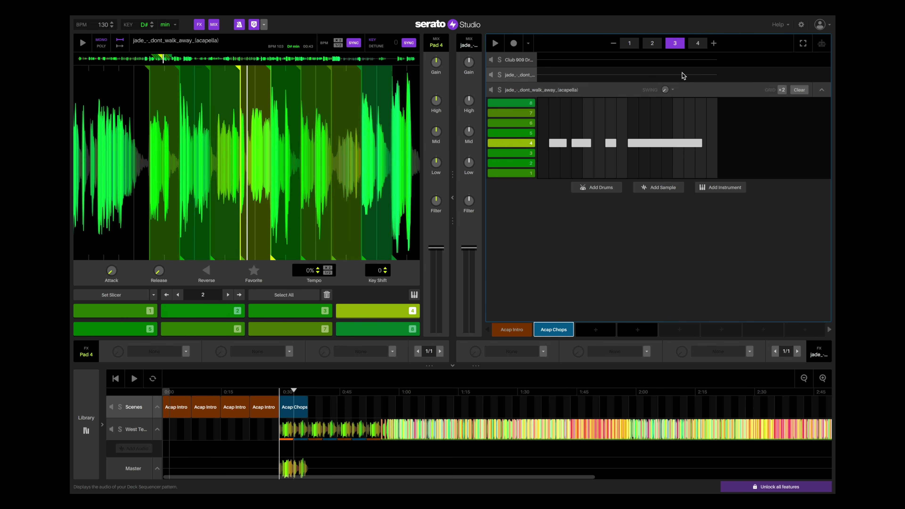
# Step: Align the first pad 4 note with the start of page 3 and extend the last note to the end of the page
pyautogui.press('space')
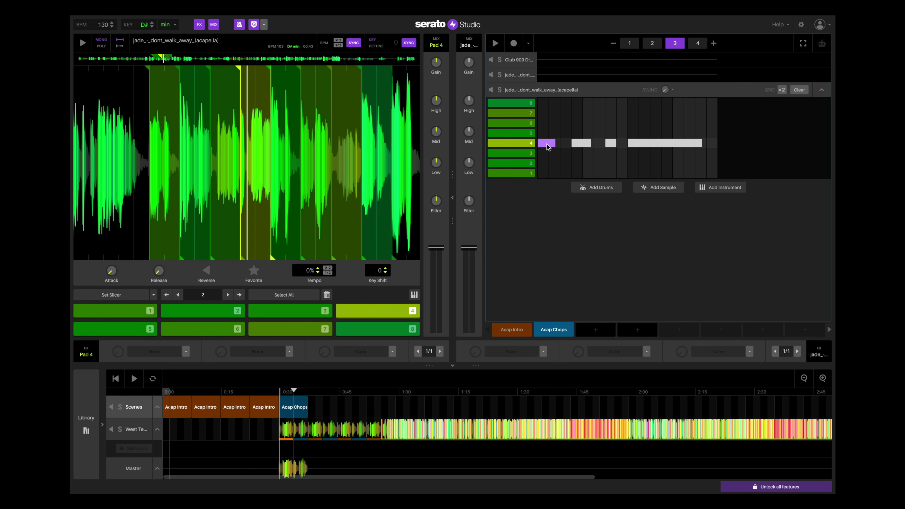
pyautogui.click(497, 44)
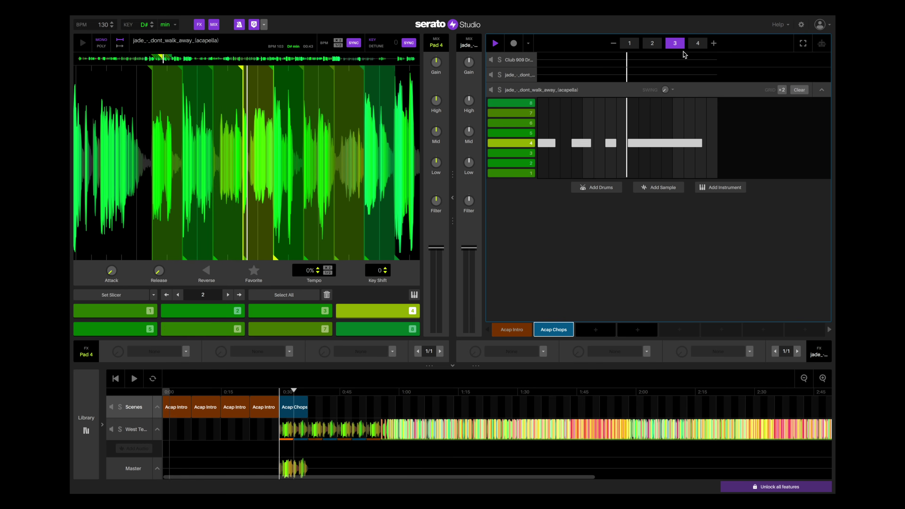
pyautogui.press('space')
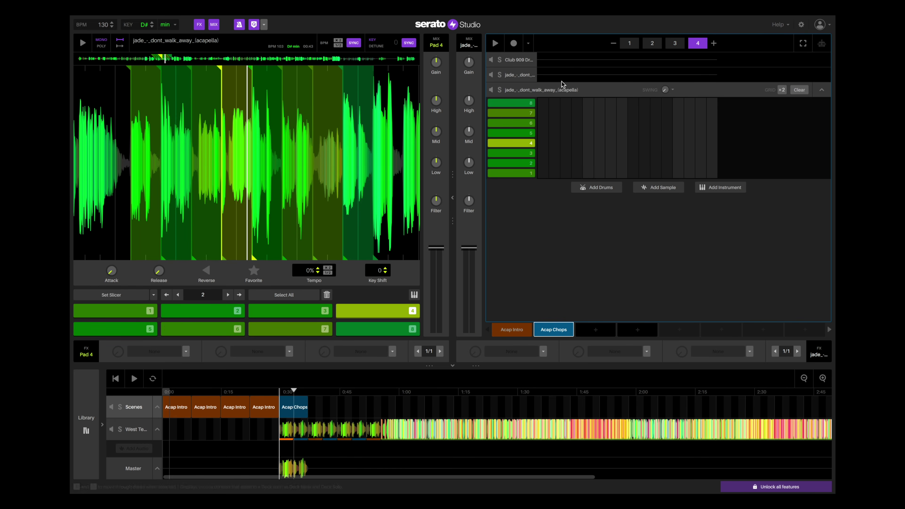
pyautogui.click(677, 44)
pyautogui.moveTo(701, 141); pyautogui.dragTo(722, 142)
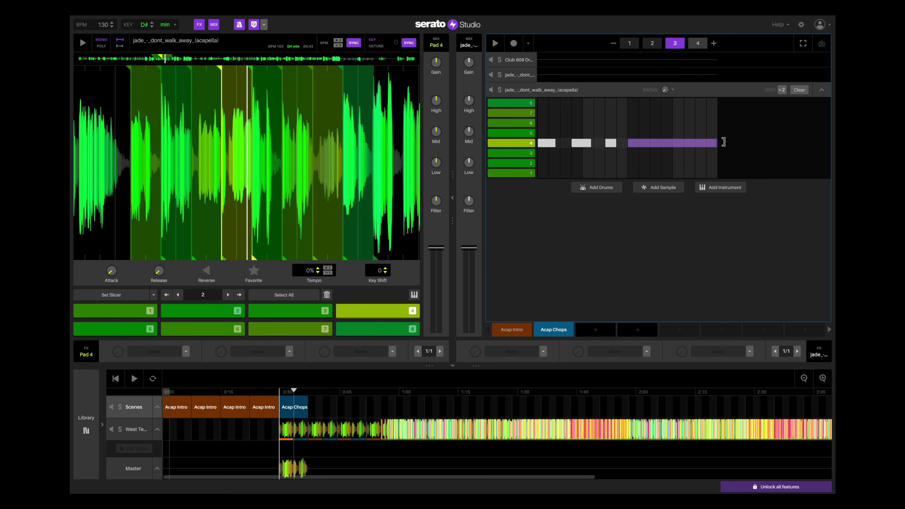
pyautogui.click(698, 43)
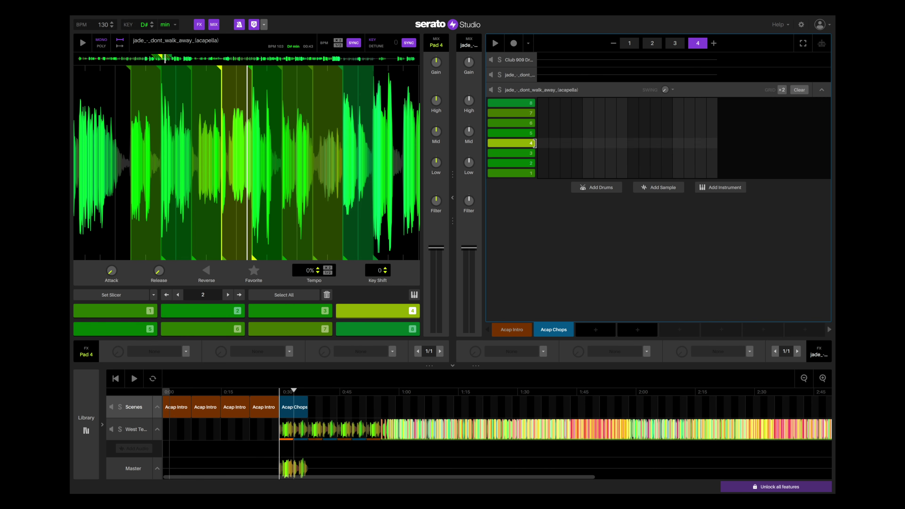
pyautogui.click(675, 43)
pyautogui.moveTo(712, 141); pyautogui.dragTo(717, 142)
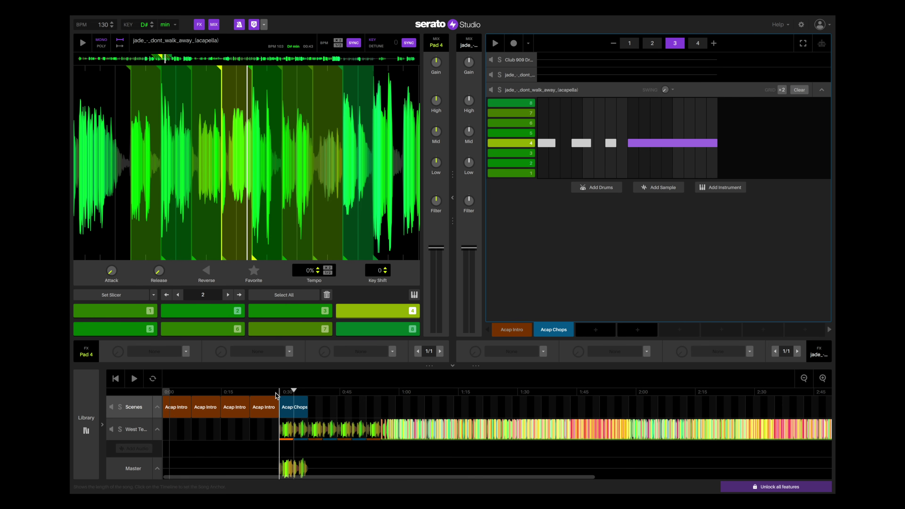
# Step: Play the Acap Chops section, extend it to four repeats on the song timeline, and set the song anchor at its start
pyautogui.click(134, 378)
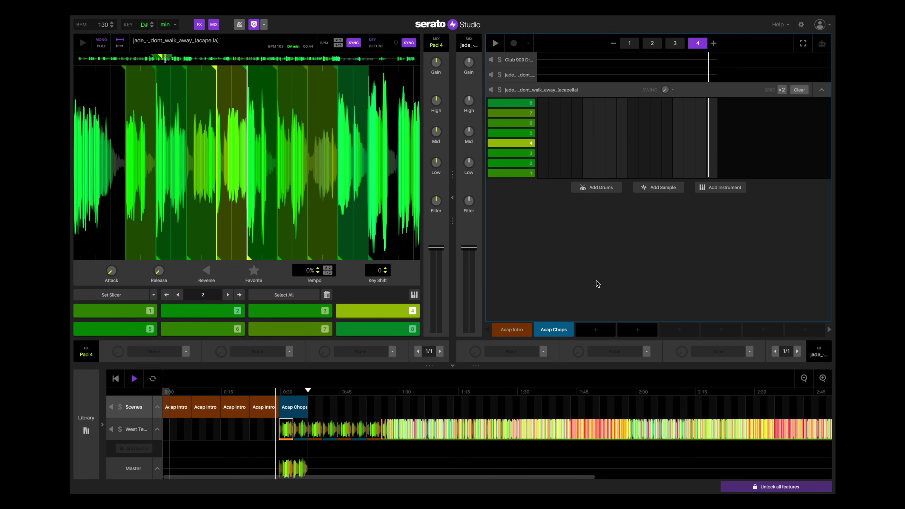
pyautogui.press('space')
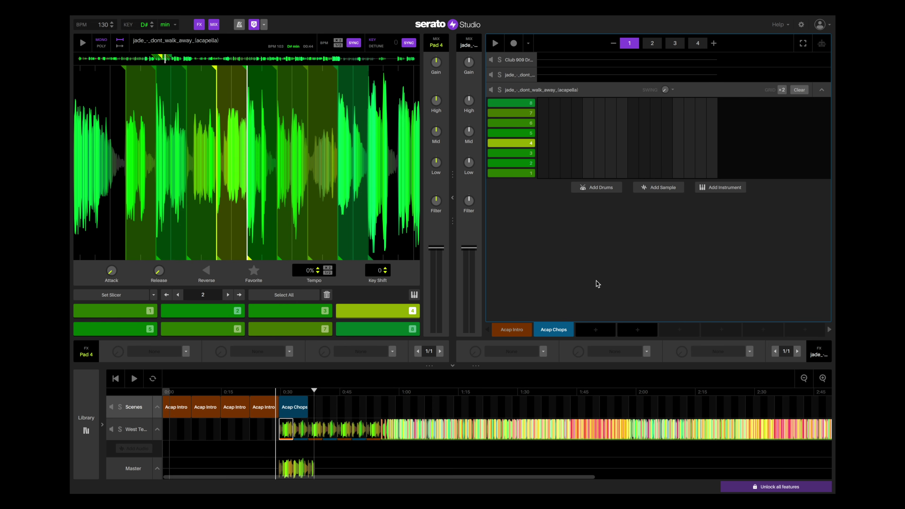
pyautogui.moveTo(299, 409); pyautogui.dragTo(383, 409)
pyautogui.click(278, 392)
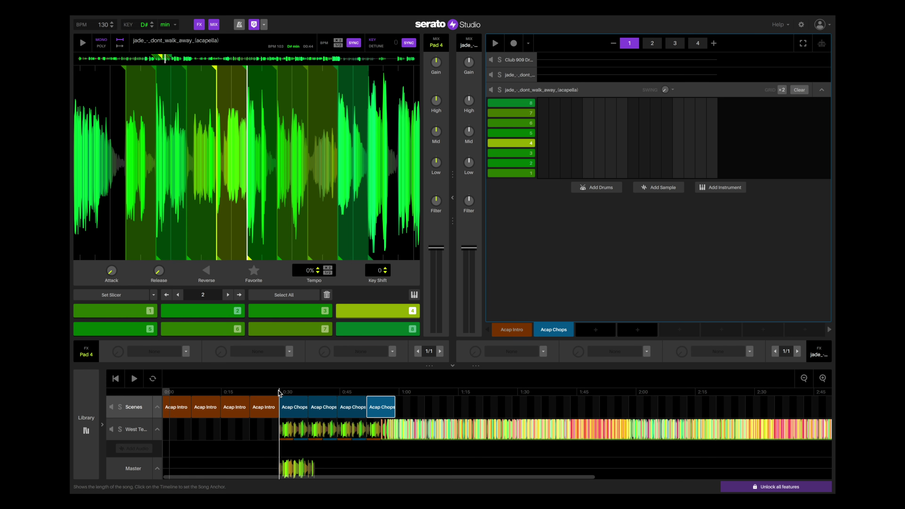
pyautogui.press('space')
pyautogui.press('space')
pyautogui.click(281, 393)
pyautogui.click(279, 392)
# Step: Record three pad 1 hits in the first half of page 1 of Acap Chops and play the pattern back in the song
pyautogui.press('1')
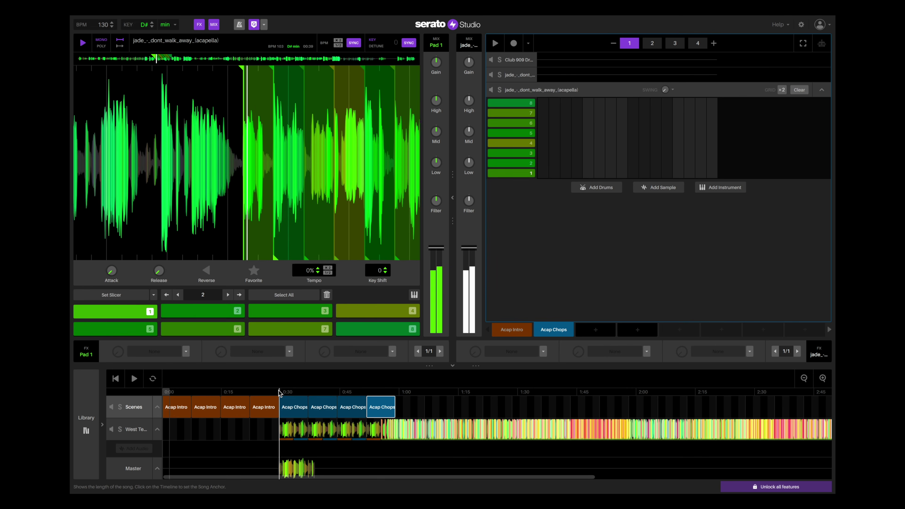
pyautogui.press('1')
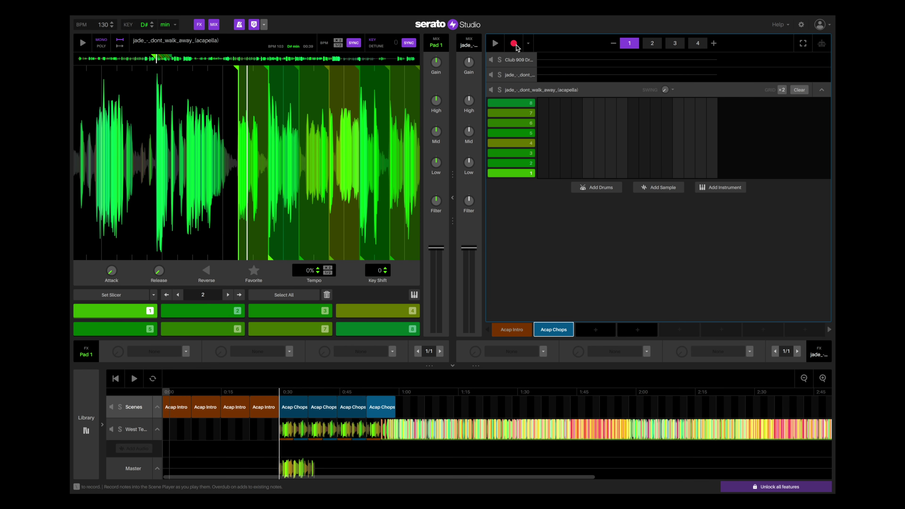
pyautogui.click(515, 44)
pyautogui.press('1')
pyautogui.press('1')
pyautogui.press('1')
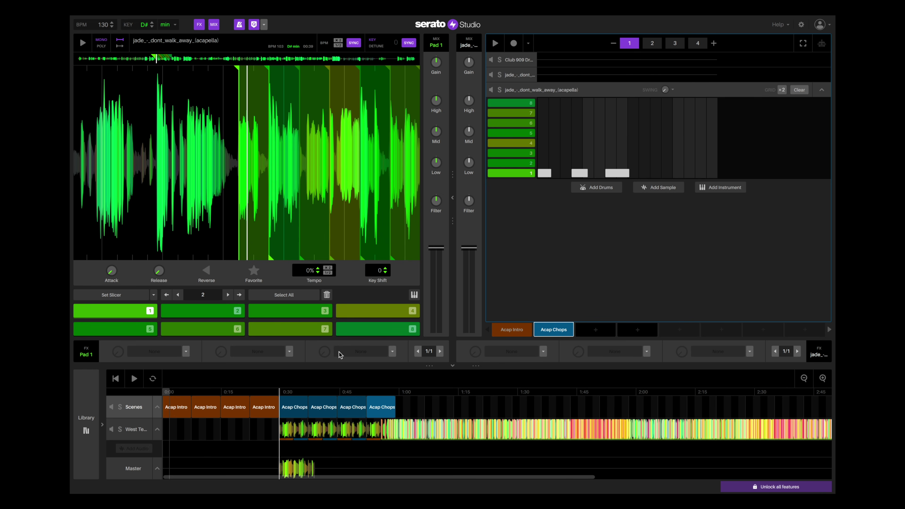
pyautogui.click(134, 379)
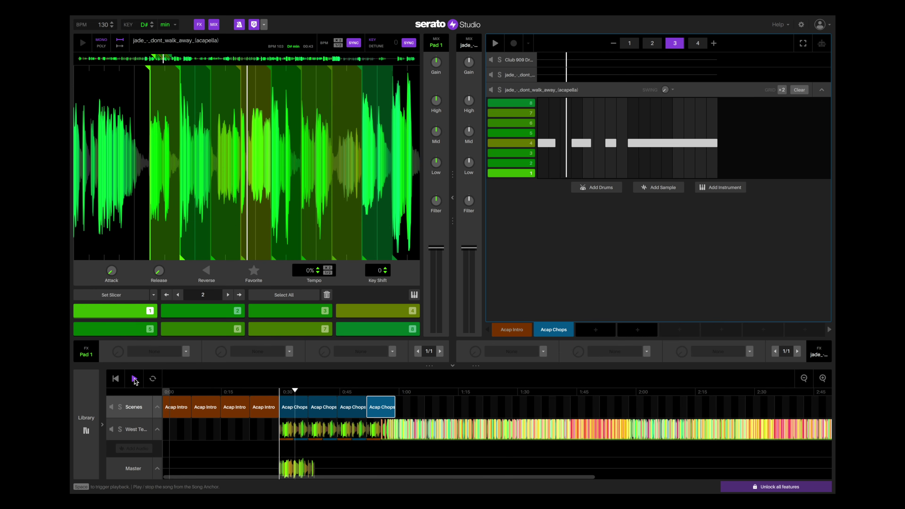
pyautogui.click(135, 379)
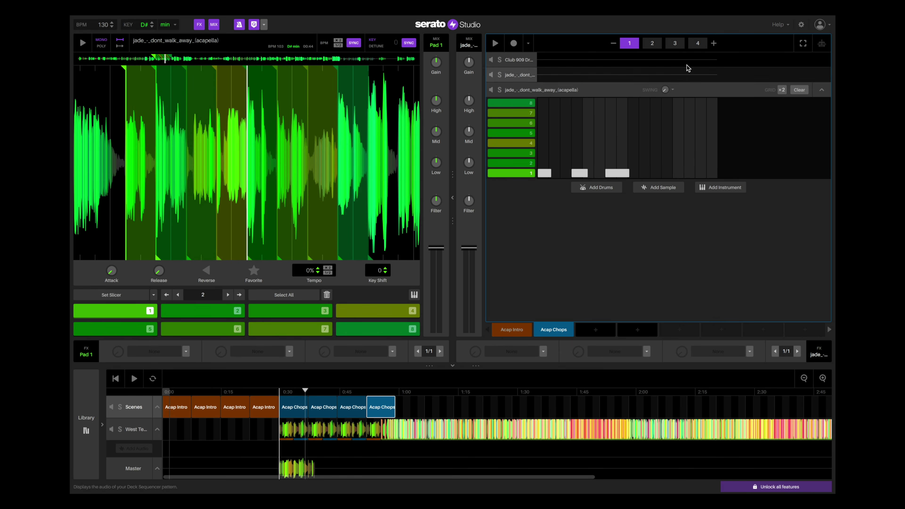
# Step: Audition pads 5 to 8 and record pad 8 onto page 4 of Acap Chops as three short hits and one long note
pyautogui.press('a')
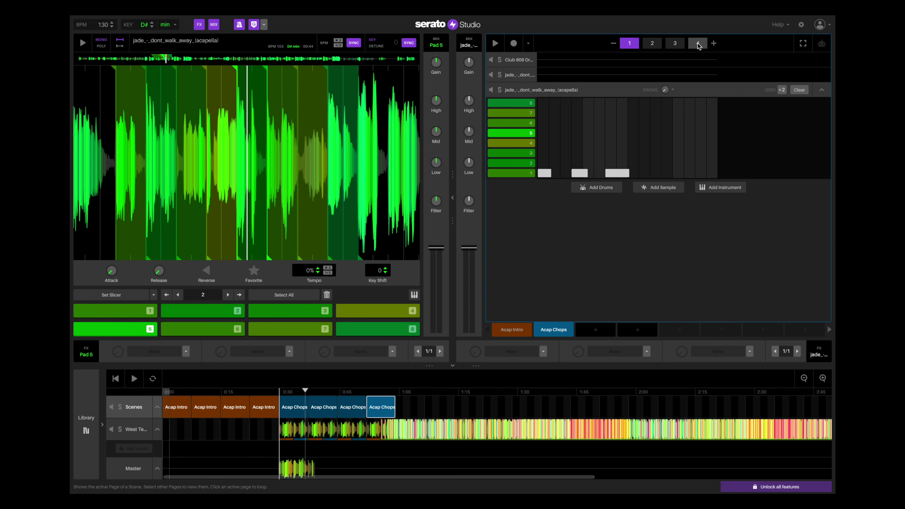
pyautogui.press('s')
pyautogui.press('d')
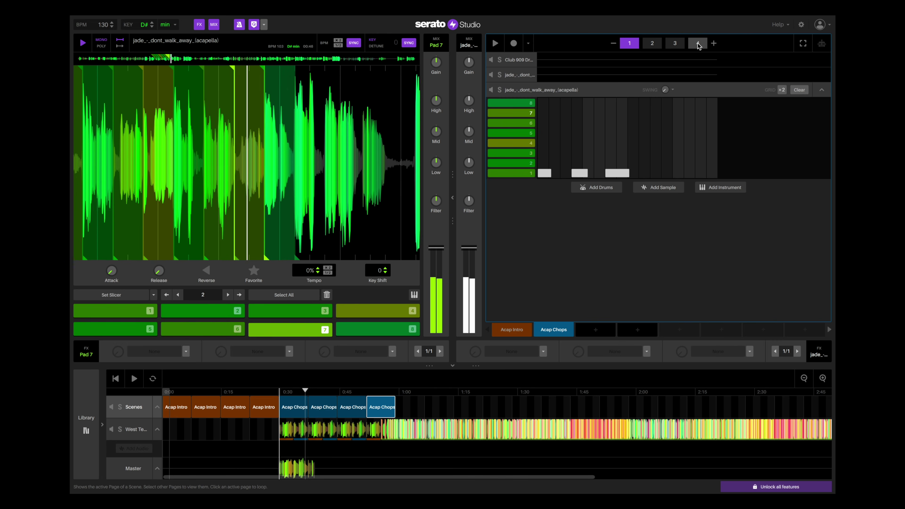
pyautogui.press('f')
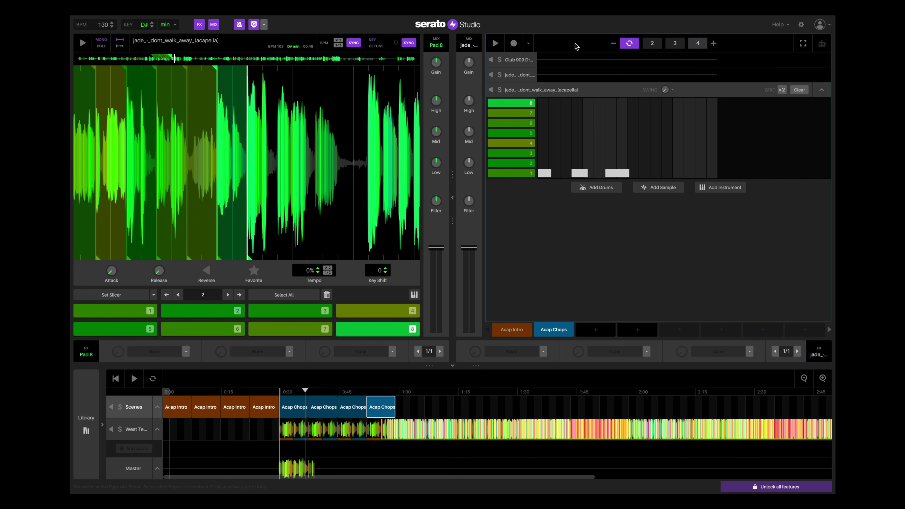
pyautogui.click(495, 43)
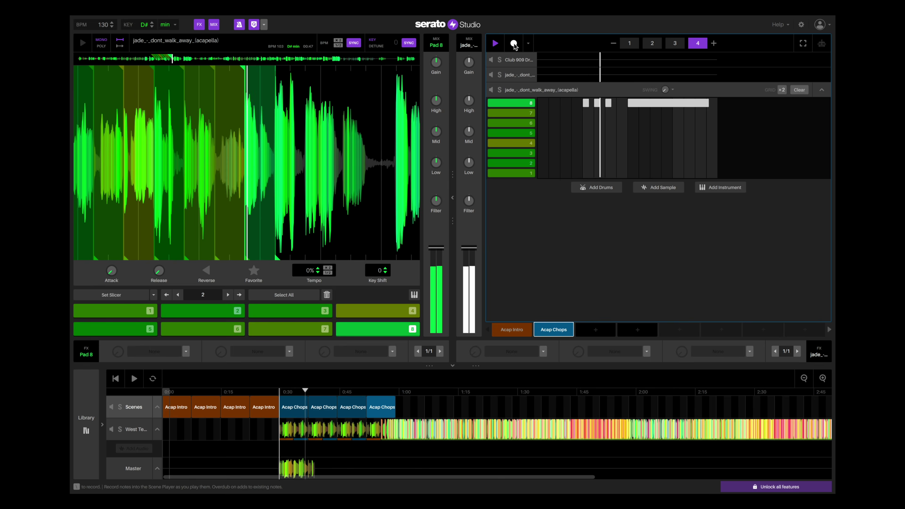
pyautogui.press('space')
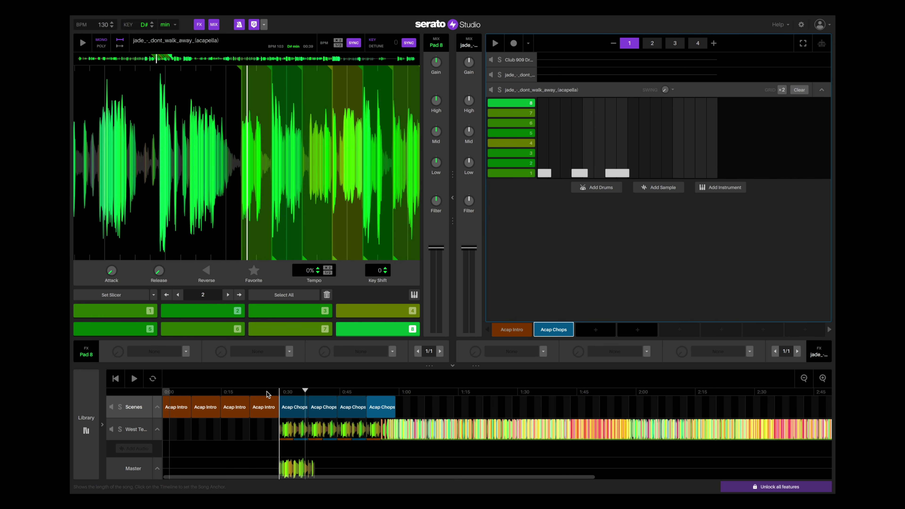
# Step: Play the song from just before the first Acap Chops block and turn off the metronome
pyautogui.click(278, 392)
pyautogui.click(133, 380)
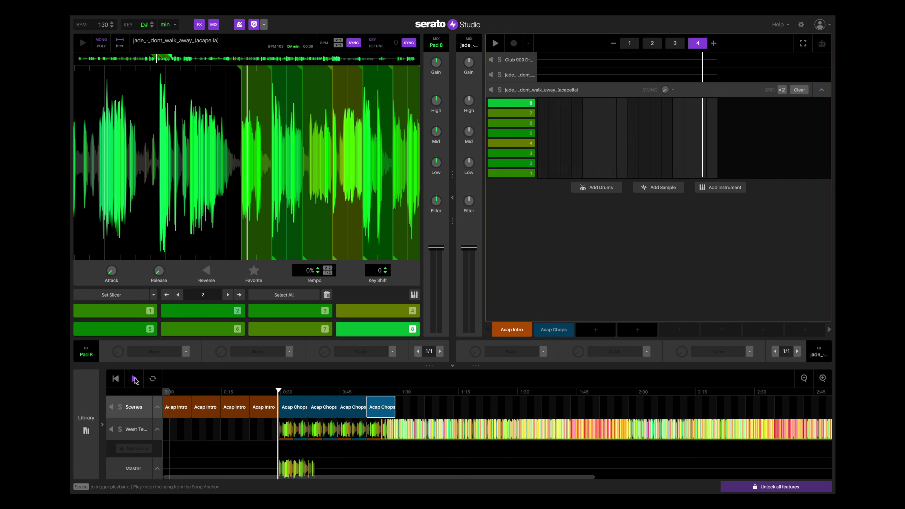
pyautogui.moveTo(243, 28)
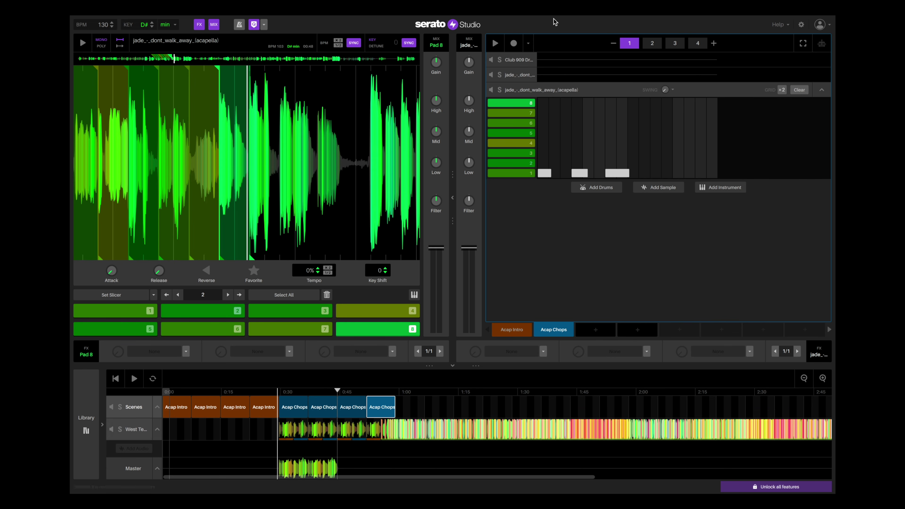
# Step: Apply the Beam Me Up Echo effect to the first effect slot of the sliced acapella deck and play it briefly
pyautogui.click(518, 77)
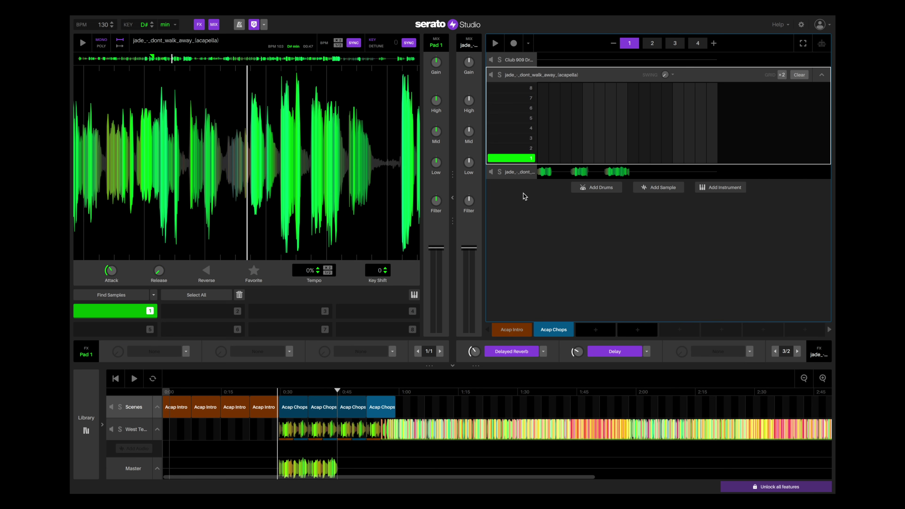
pyautogui.click(516, 174)
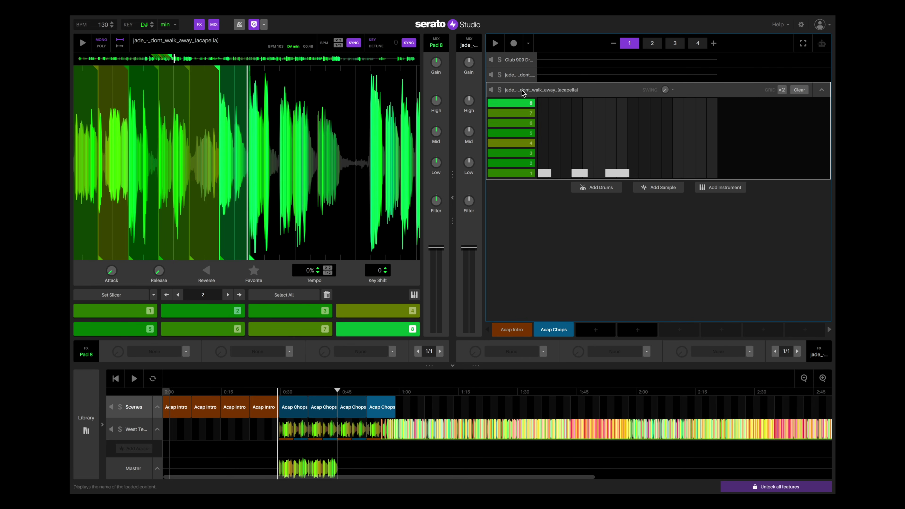
pyautogui.click(543, 351)
pyautogui.moveTo(523, 393)
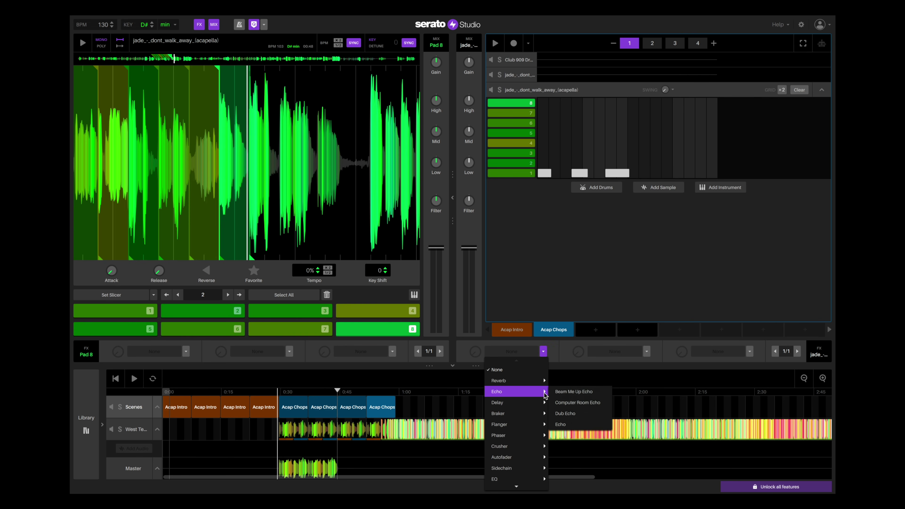
pyautogui.click(569, 392)
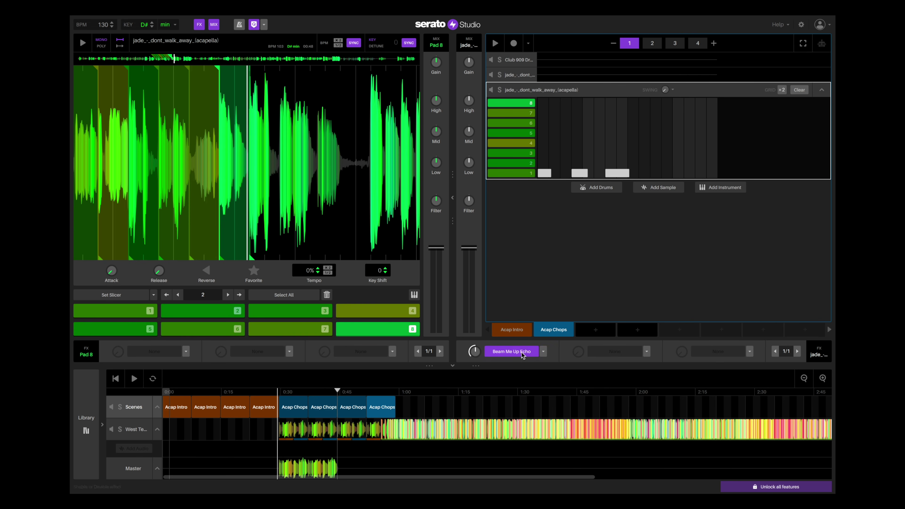
pyautogui.press('space')
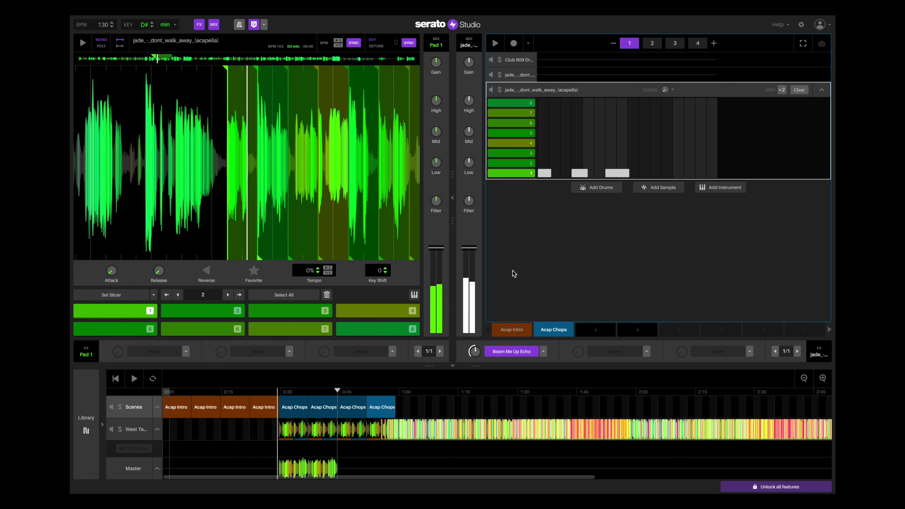
pyautogui.press('space')
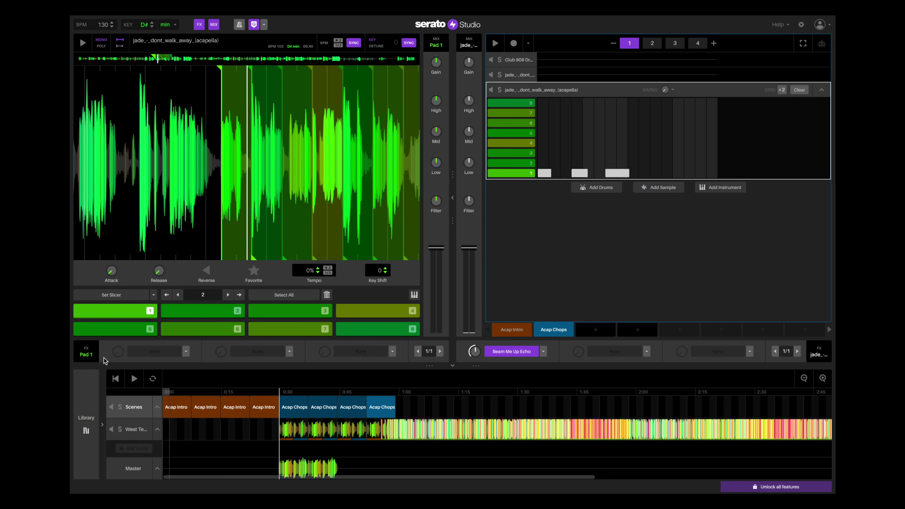
# Step: Play the song while adding Dry Reverb to the sliced acapella's second effect slot at a low amount, then return to the first Acap Chops block
pyautogui.click(134, 378)
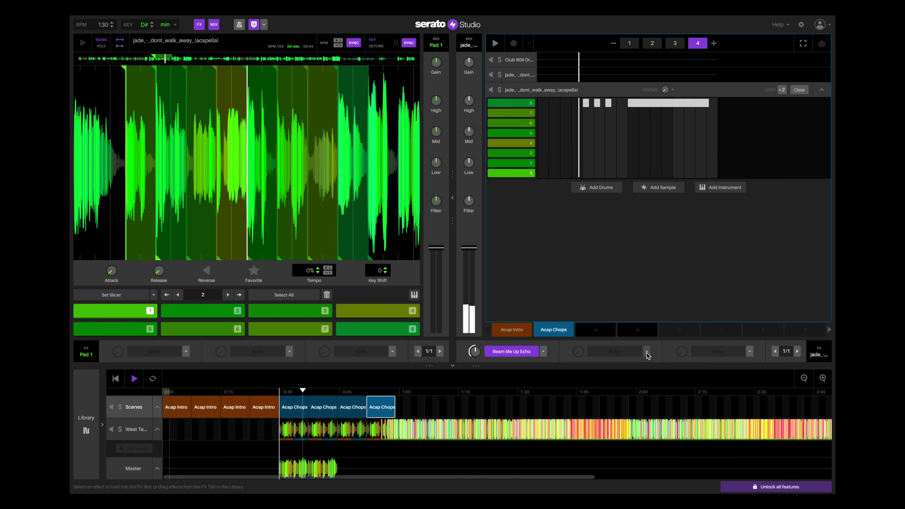
pyautogui.click(646, 351)
pyautogui.moveTo(632, 383)
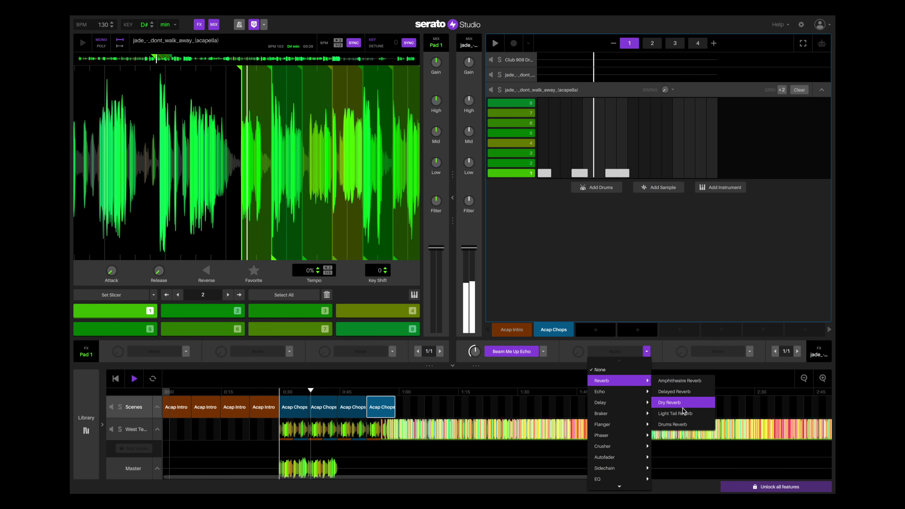
pyautogui.click(681, 405)
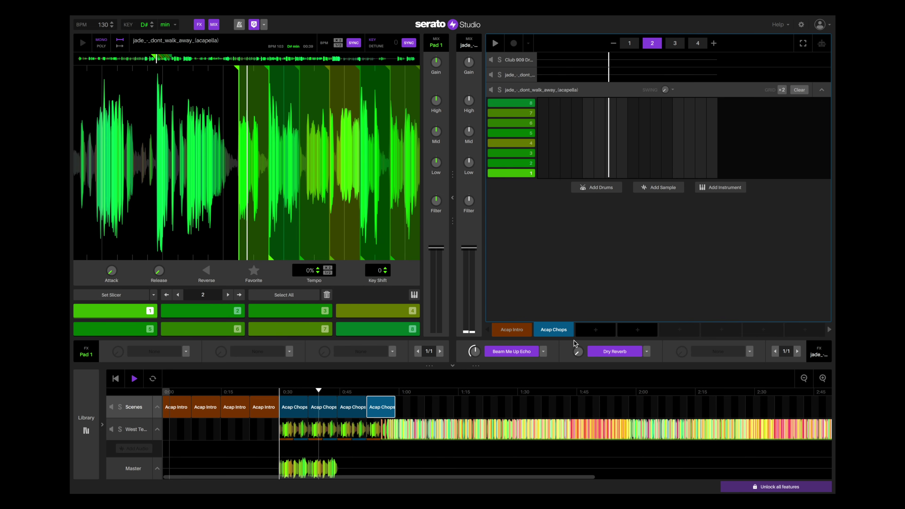
pyautogui.moveTo(577, 352); pyautogui.dragTo(577, 357)
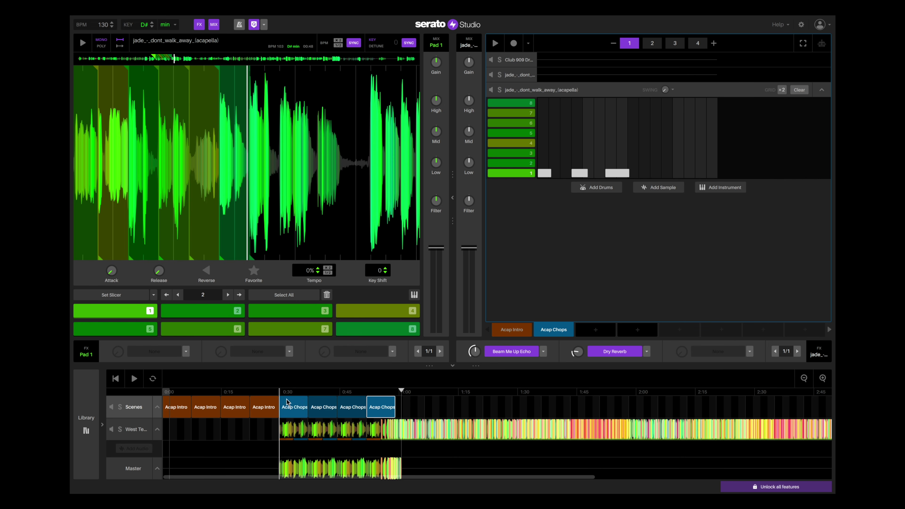
pyautogui.click(277, 390)
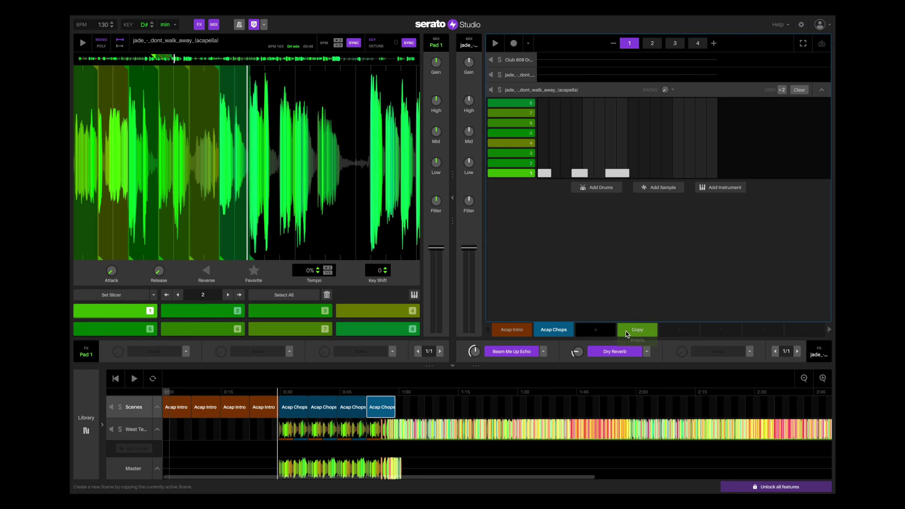
# Step: Copy the Acap Intro scene into the next empty scene slot and delete the last Acap Intro block from the song timeline
pyautogui.moveTo(631, 331)
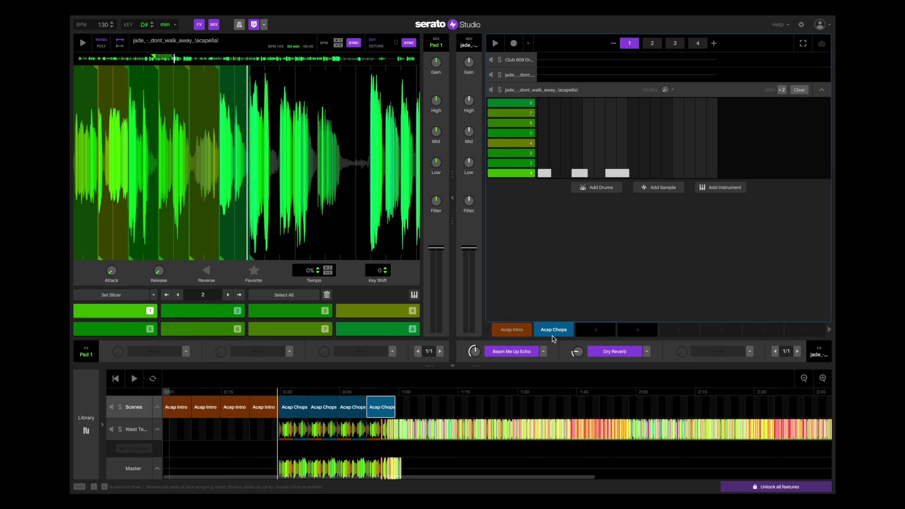
pyautogui.press('Left')
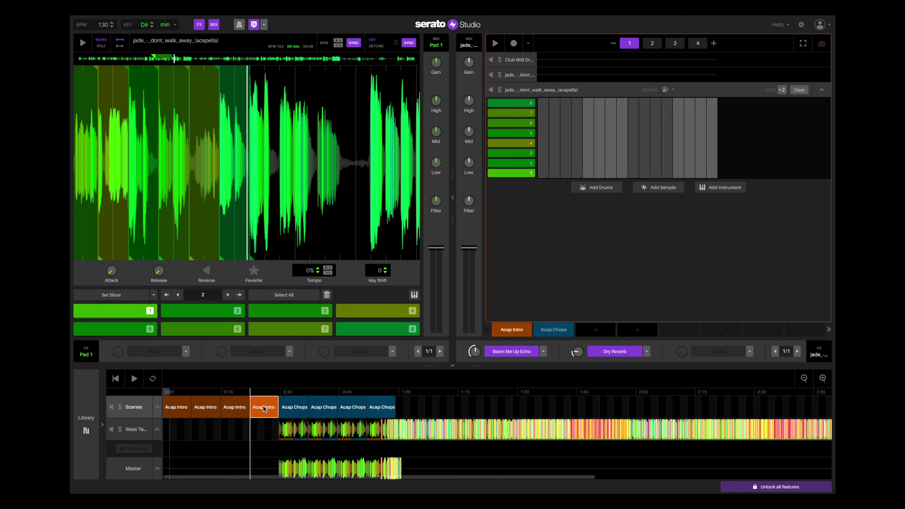
pyautogui.click(390, 407)
pyautogui.click(388, 407)
pyautogui.click(386, 406)
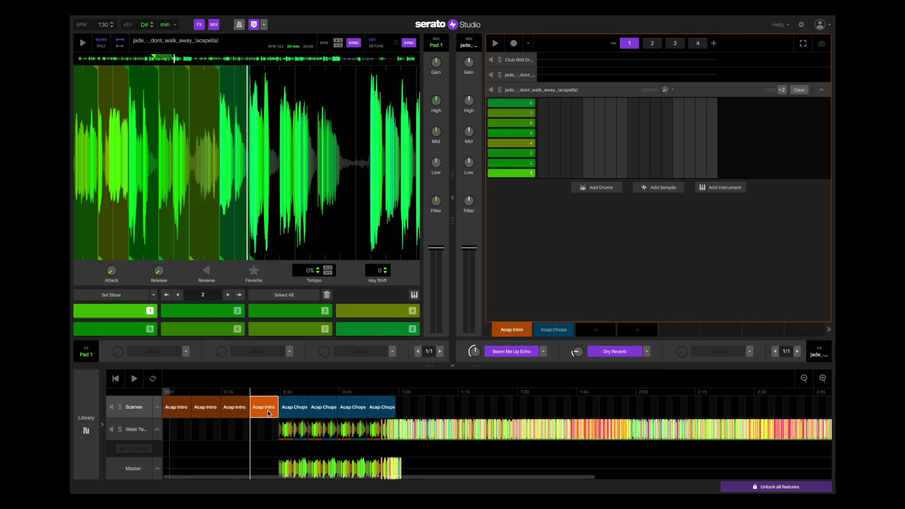
pyautogui.click(260, 411)
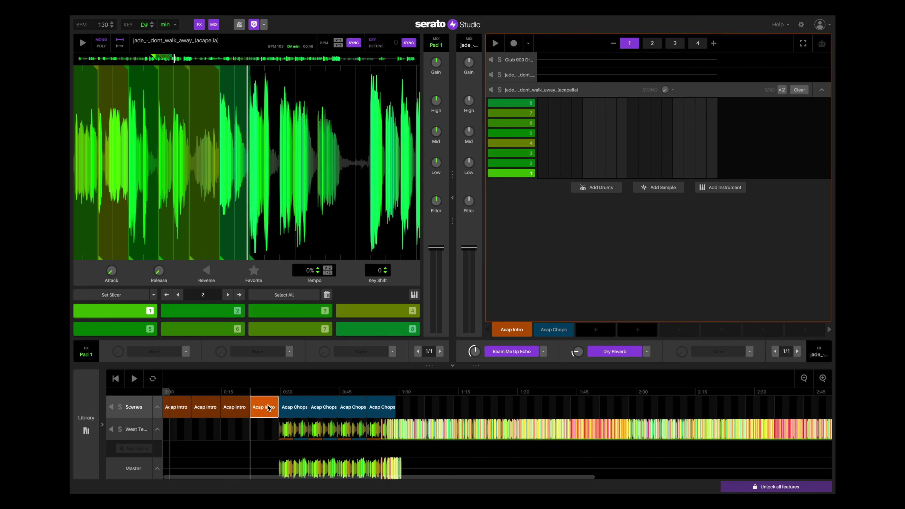
pyautogui.click(596, 330)
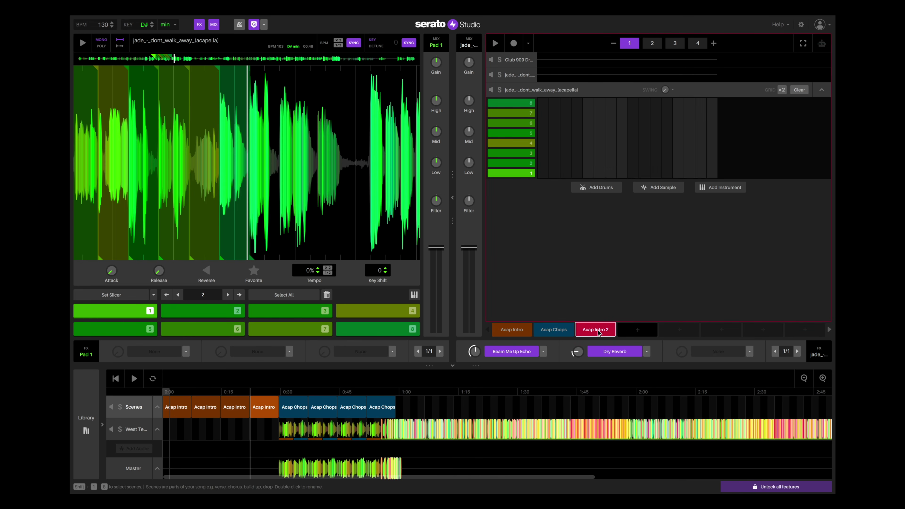
pyautogui.click(272, 412)
pyautogui.press('Delete')
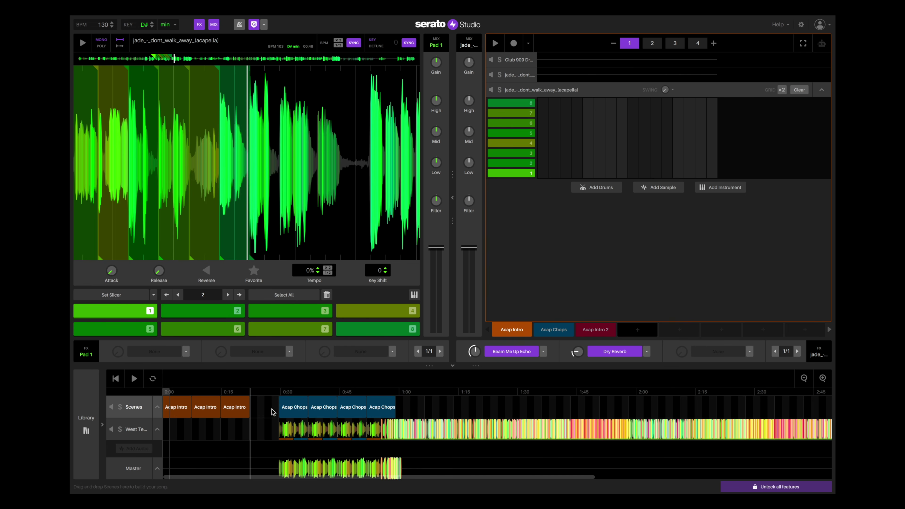
# Step: With Acap Intro 2 selected, search the drum library for "rev" and audition Rev CymVerb and Rev CymVerb SuperDuper
pyautogui.click(598, 333)
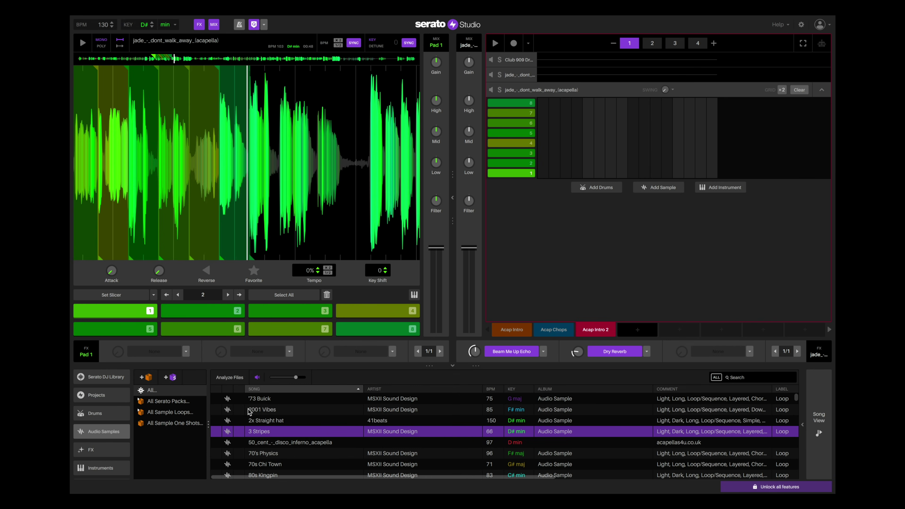
pyautogui.click(95, 413)
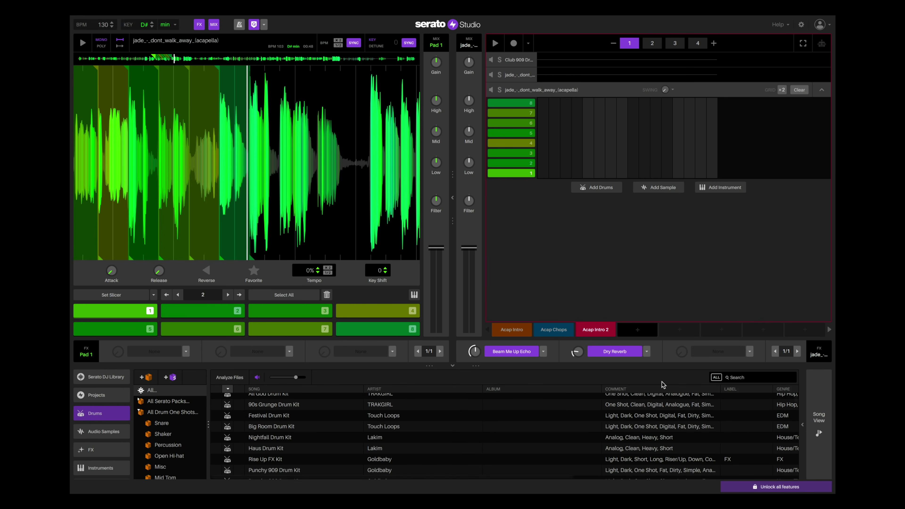
pyautogui.click(742, 379)
pyautogui.write('rev')
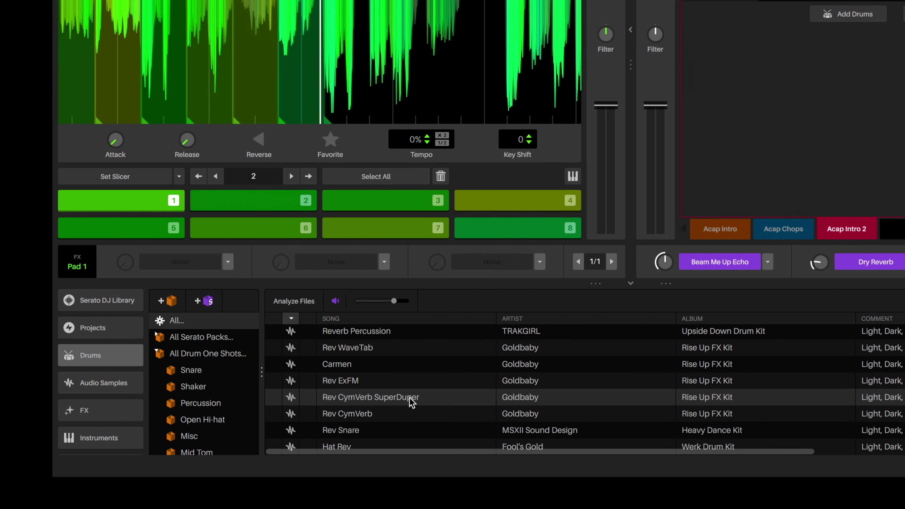
pyautogui.click(369, 415)
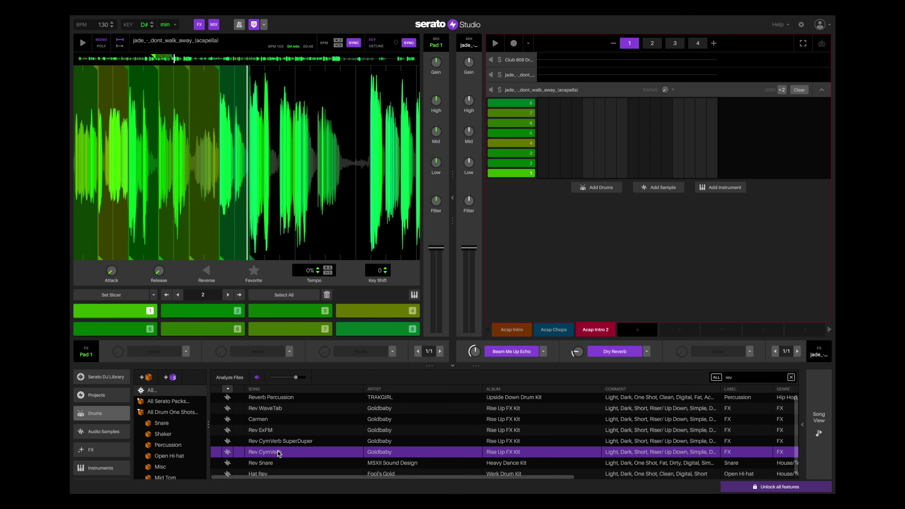
pyautogui.click(278, 445)
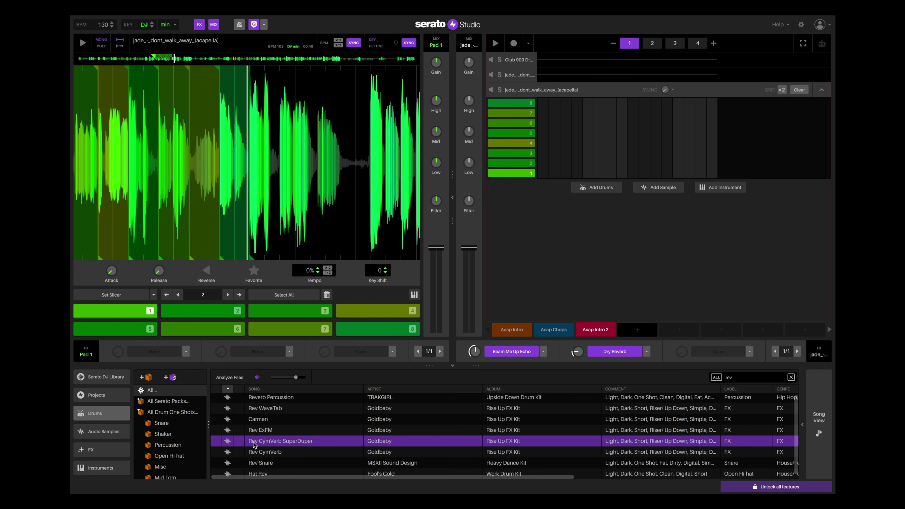
# Step: Load Rev CymVerb SuperDuper as a new sample deck in Acap Intro 2 and delete its three automatic cue points
pyautogui.moveTo(256, 446); pyautogui.dragTo(576, 238)
pyautogui.moveTo(367, 176); pyautogui.dragTo(253, 175)
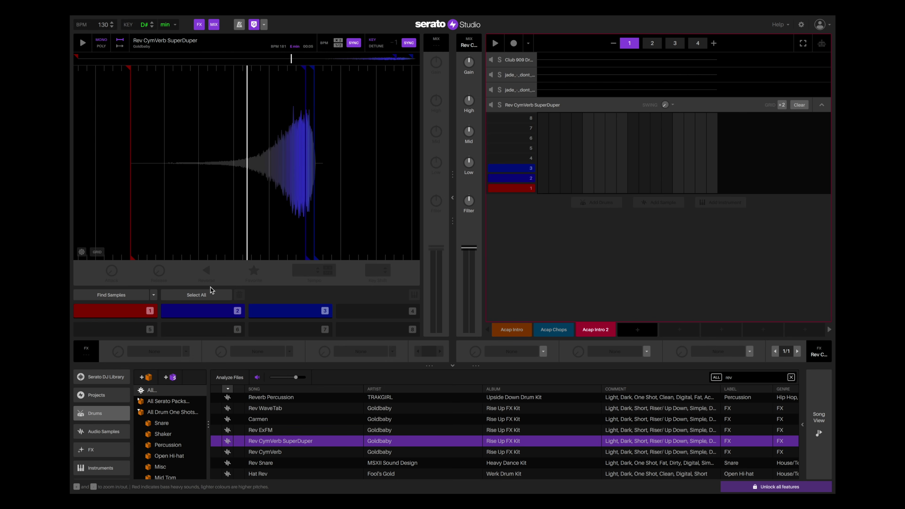
pyautogui.click(283, 313)
pyautogui.click(239, 295)
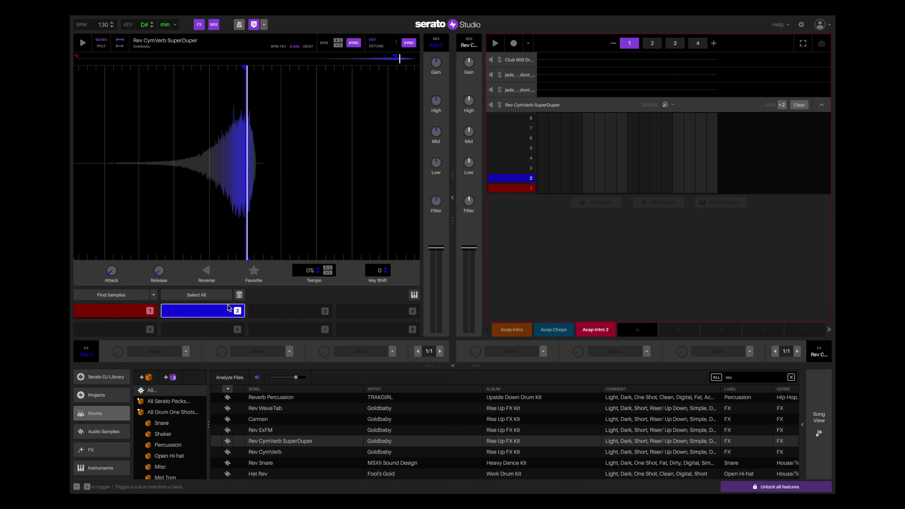
pyautogui.moveTo(243, 162)
pyautogui.mouseDown()
pyautogui.moveTo(330, 153)
pyautogui.moveTo(224, 162)
pyautogui.moveTo(295, 150)
pyautogui.moveTo(366, 158)
pyautogui.mouseUp()
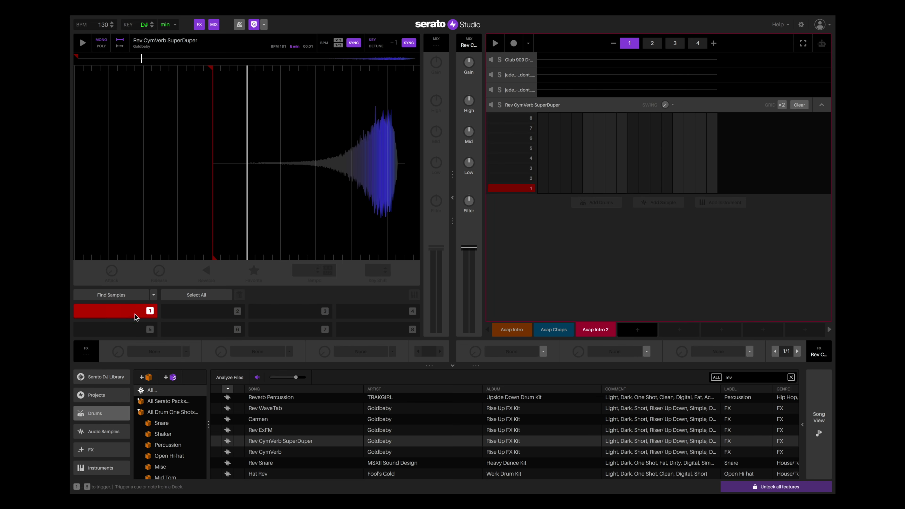
pyautogui.moveTo(214, 256)
pyautogui.mouseDown()
pyautogui.moveTo(246, 257)
pyautogui.moveTo(221, 256)
pyautogui.mouseUp()
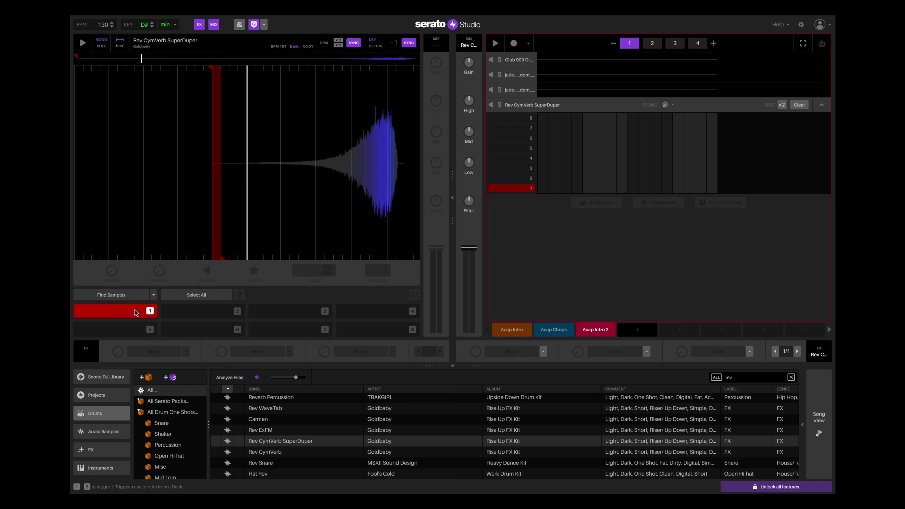
pyautogui.click(239, 294)
# Step: Set a new pad 1 cue on Rev CymVerb SuperDuper near the quiet start of its swell
pyautogui.moveTo(298, 191); pyautogui.dragTo(231, 194)
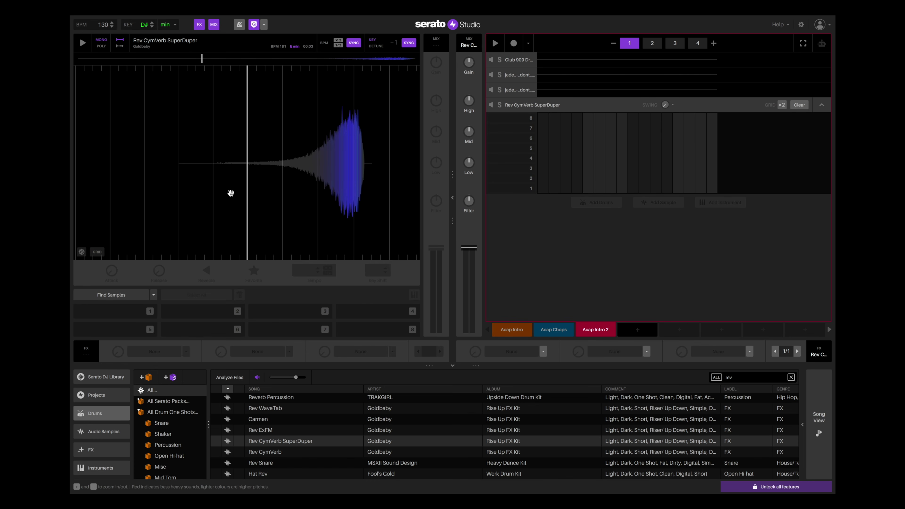
pyautogui.moveTo(284, 217)
pyautogui.mouseDown()
pyautogui.moveTo(281, 188)
pyautogui.moveTo(306, 188)
pyautogui.mouseUp()
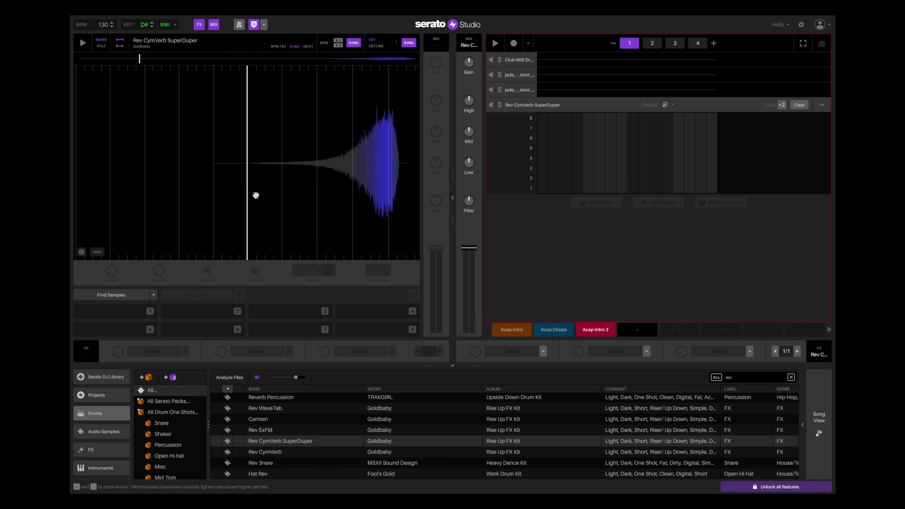
pyautogui.click(108, 312)
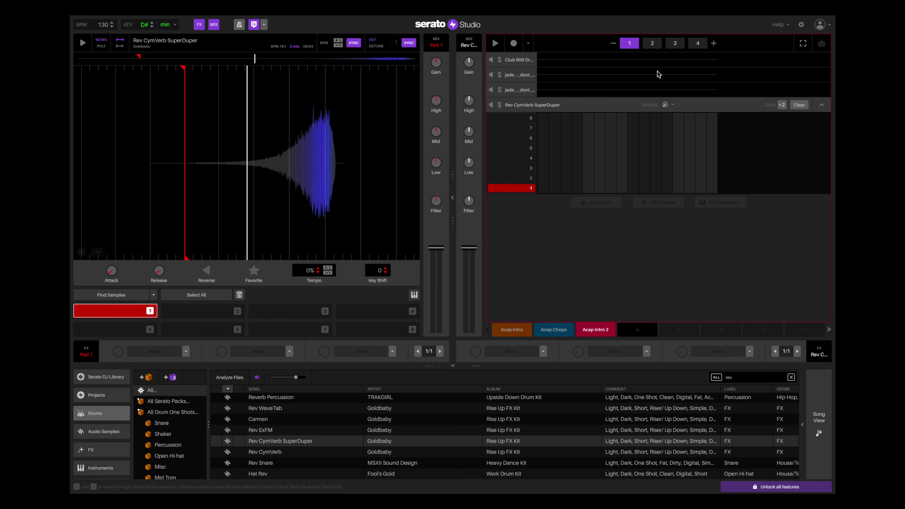
# Step: Draw a pad 1 cymbal note spanning page 4 and place Acap Intro 2 in the timeline gap before the first Acap Chops
pyautogui.moveTo(723, 183); pyautogui.dragTo(722, 184)
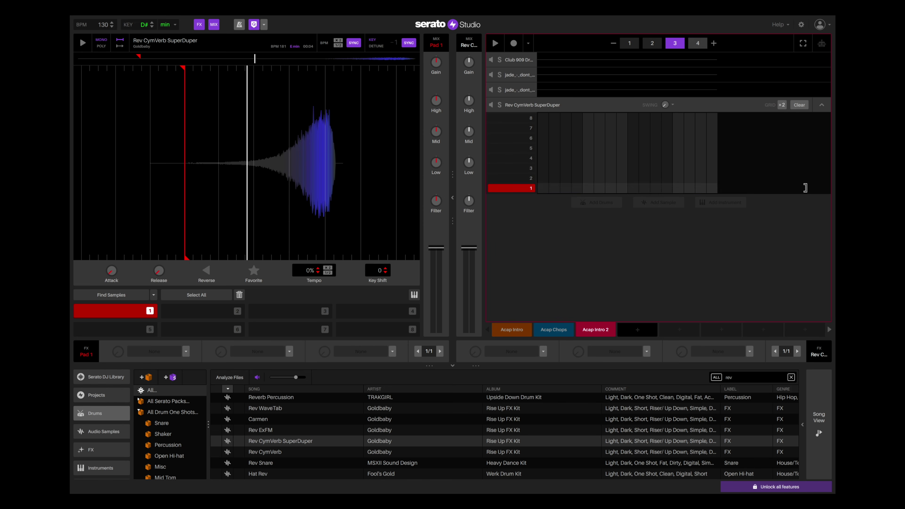
pyautogui.click(717, 188)
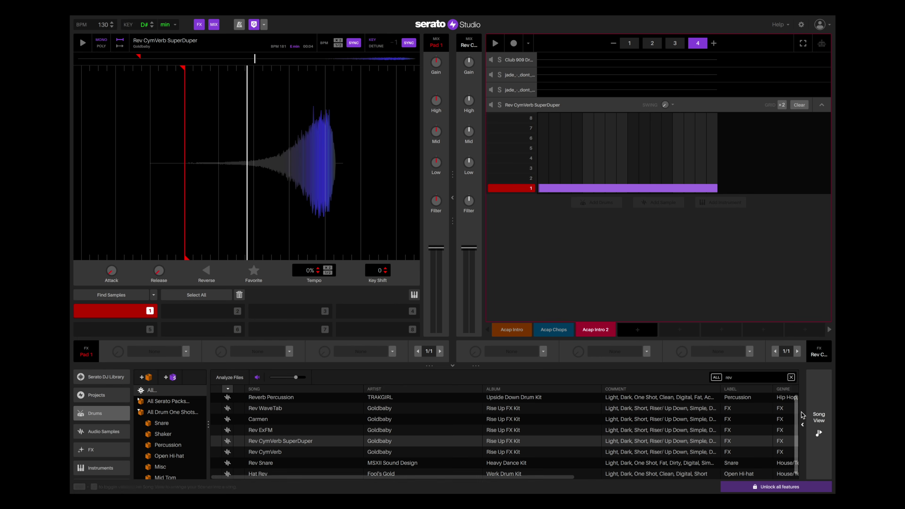
pyautogui.click(819, 418)
pyautogui.moveTo(596, 330); pyautogui.dragTo(270, 410)
# Step: Check the two acapella decks' patterns in Acap Intro 2 against the sliced pattern in Acap Chops
pyautogui.click(515, 74)
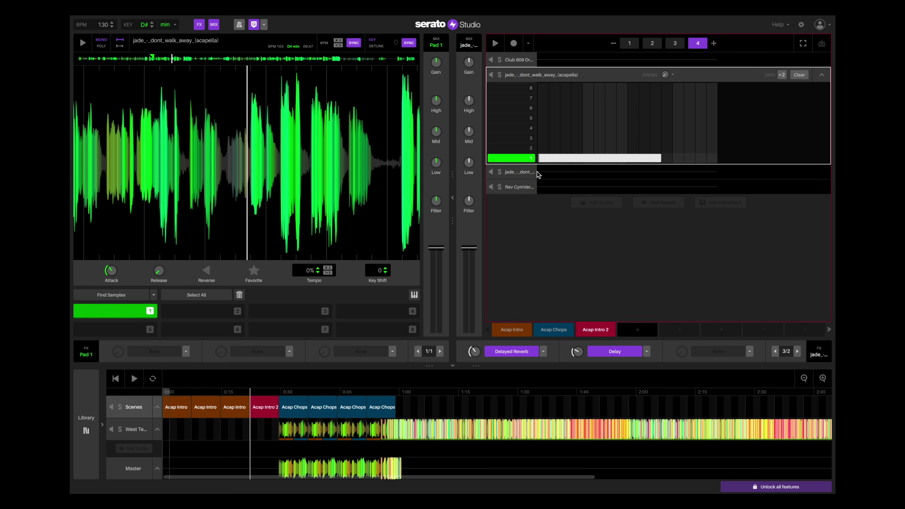
pyautogui.click(516, 174)
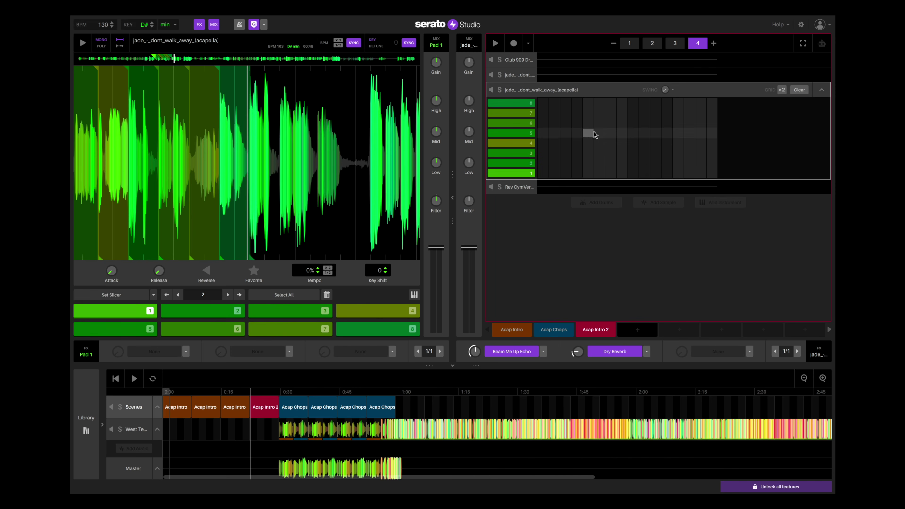
pyautogui.click(547, 330)
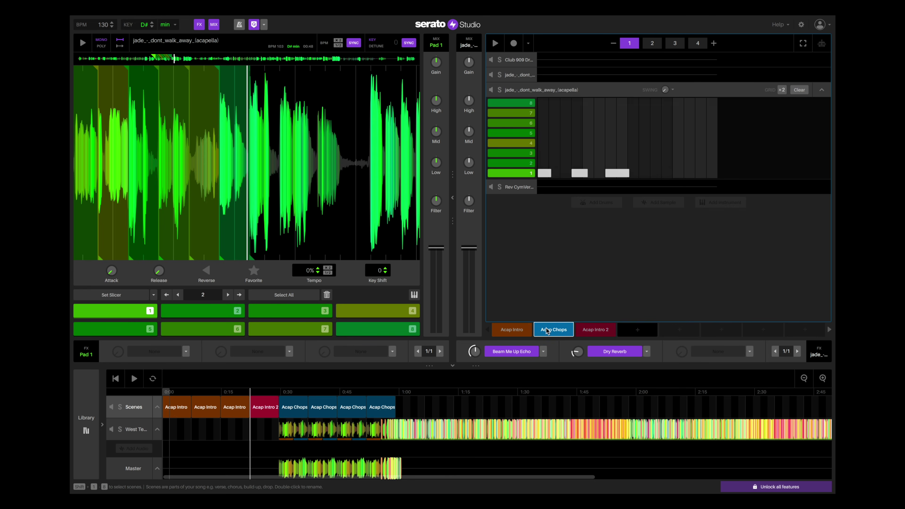
pyautogui.click(587, 331)
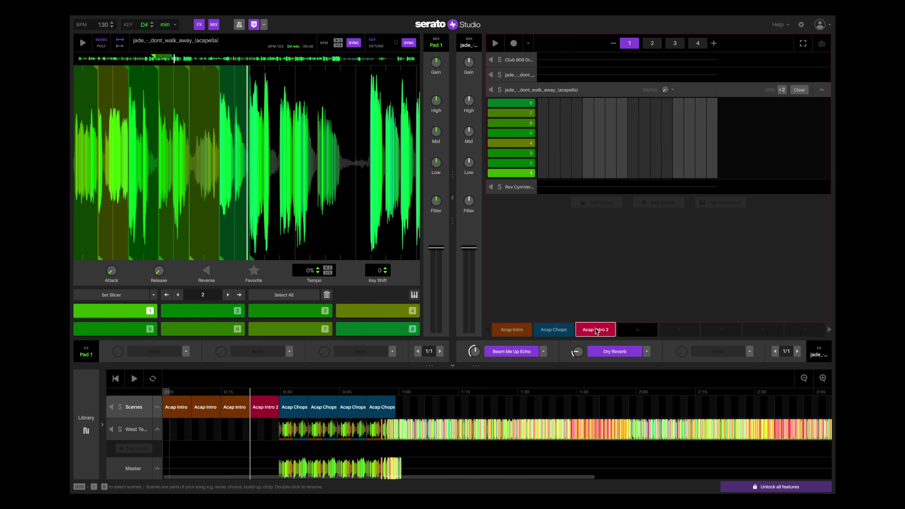
# Step: Compare the deck patterns in Acap Intro and Acap Intro 2 and play the cymbal transition into the first Acap Chops clip
pyautogui.click(509, 333)
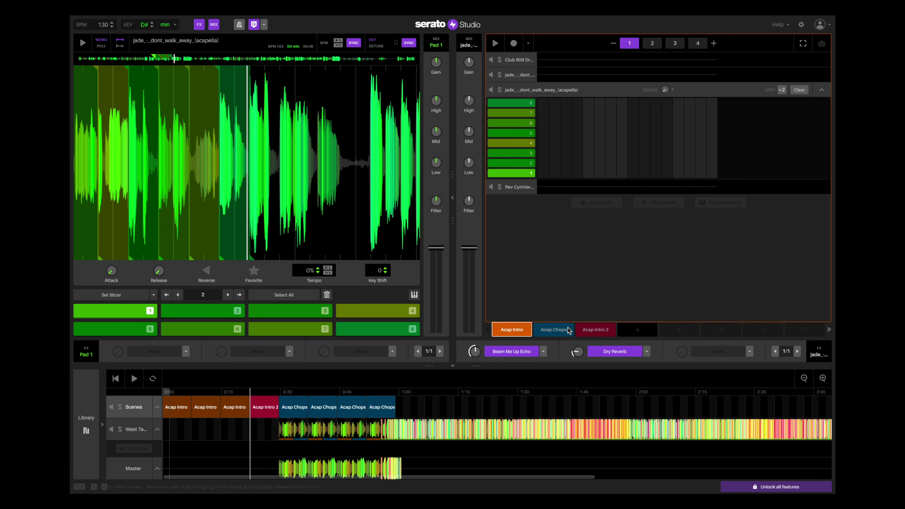
pyautogui.click(597, 333)
pyautogui.click(521, 79)
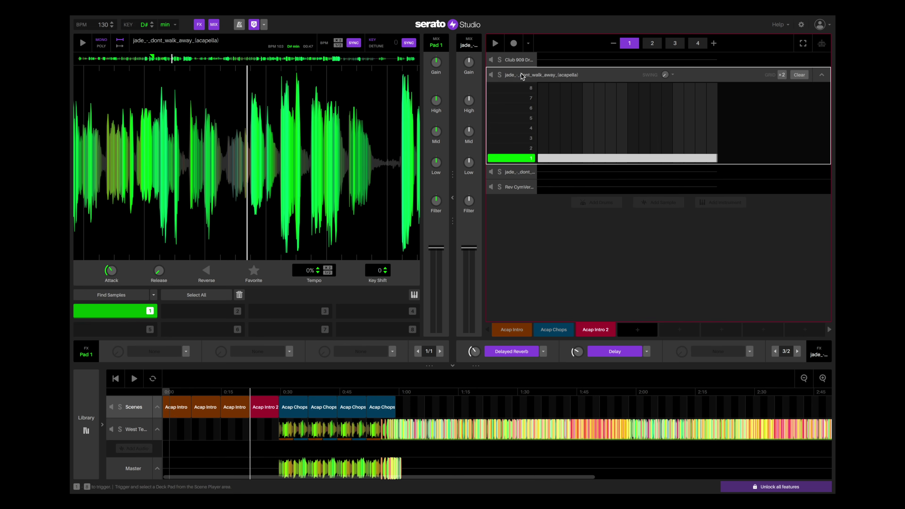
pyautogui.click(512, 189)
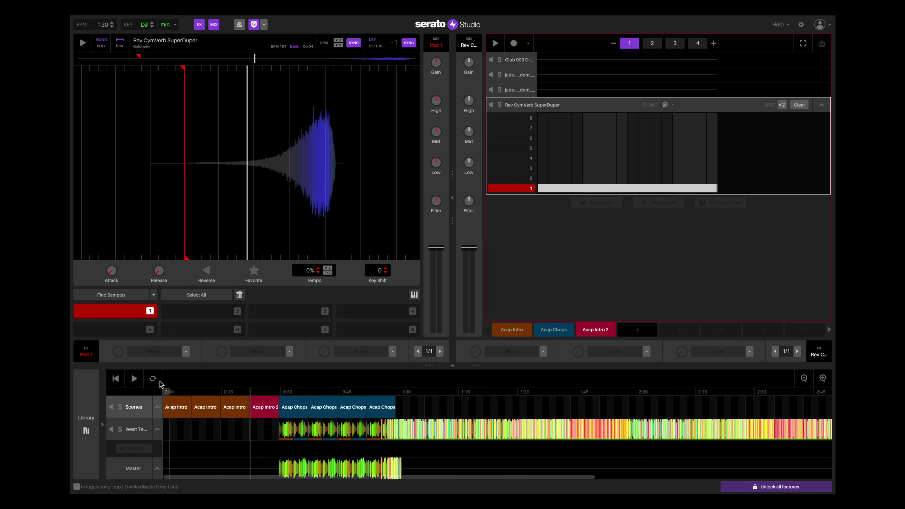
pyautogui.press('space')
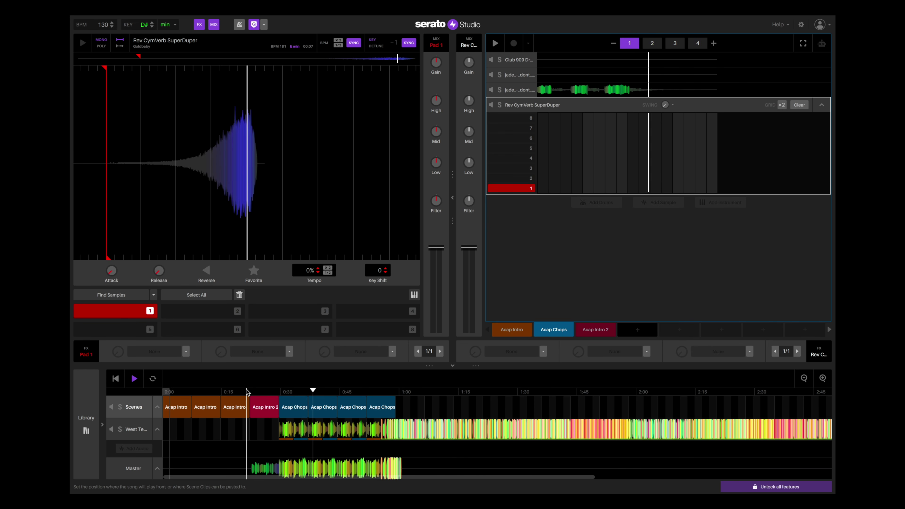
pyautogui.click(292, 412)
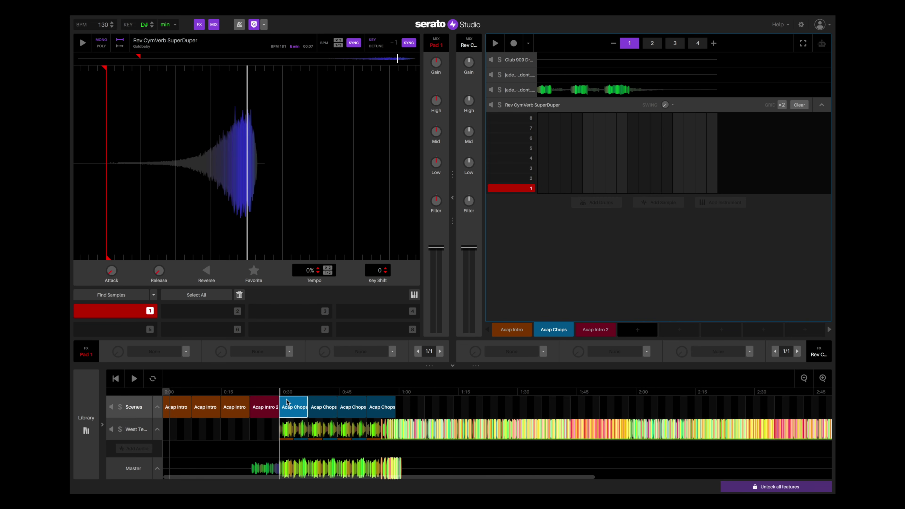
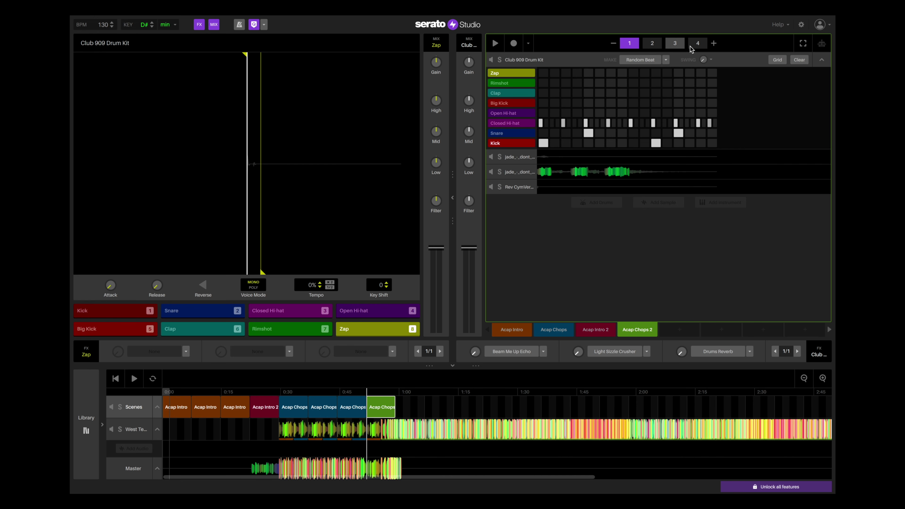
# Step: Delete all Club 909 Drum Kit hits on pages 4 and 3 of Acap Chops 2 and audition the scene
pyautogui.click(697, 44)
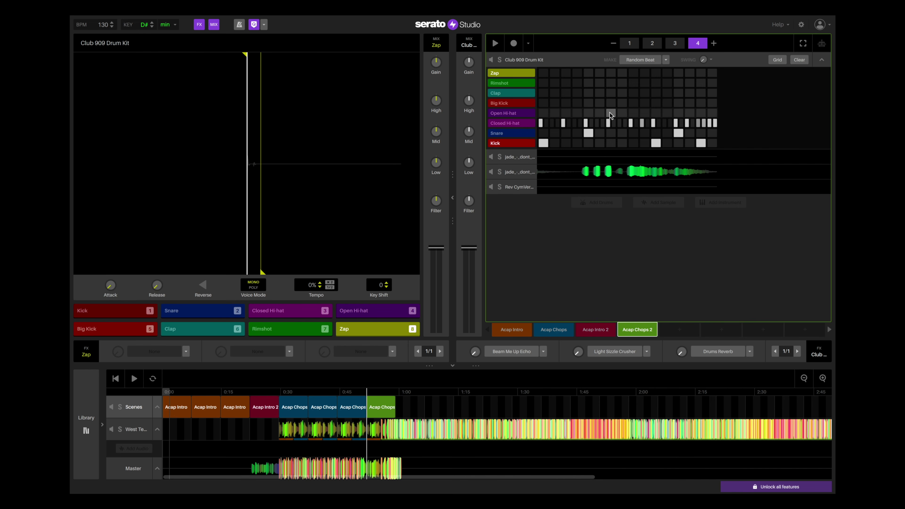
pyautogui.moveTo(541, 112); pyautogui.dragTo(715, 147)
pyautogui.press('Delete')
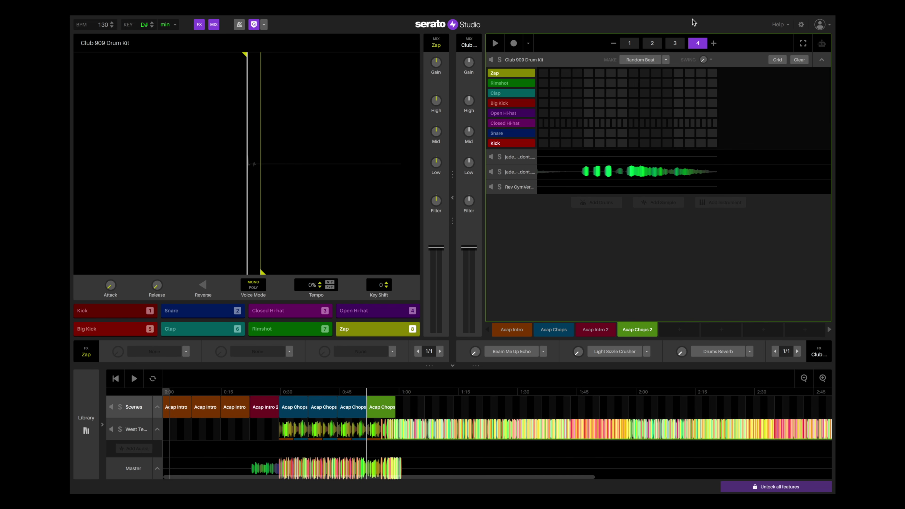
pyautogui.click(675, 48)
pyautogui.moveTo(543, 109); pyautogui.dragTo(710, 141)
pyautogui.press('Delete')
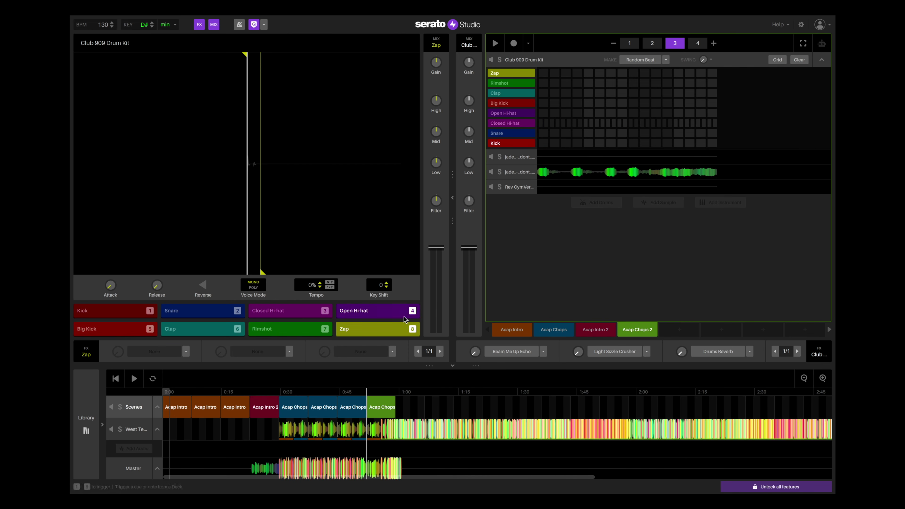
pyautogui.press('space')
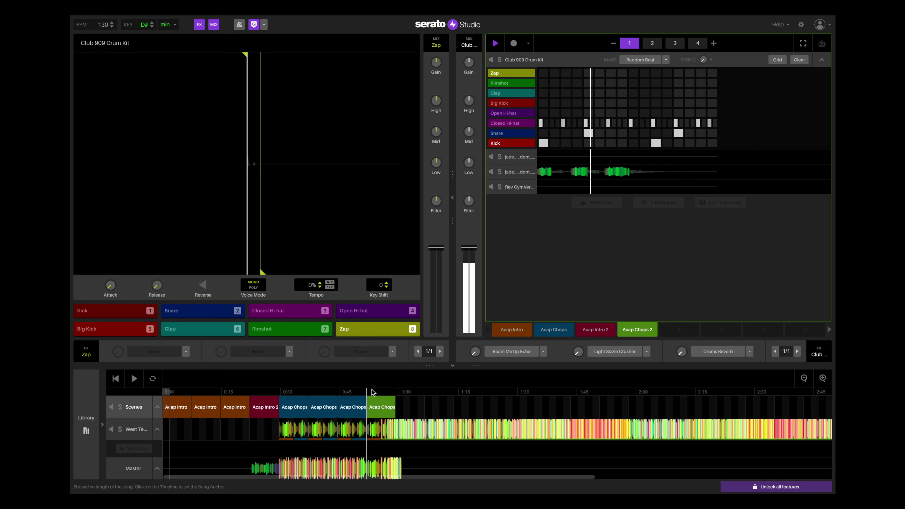
pyautogui.press('space')
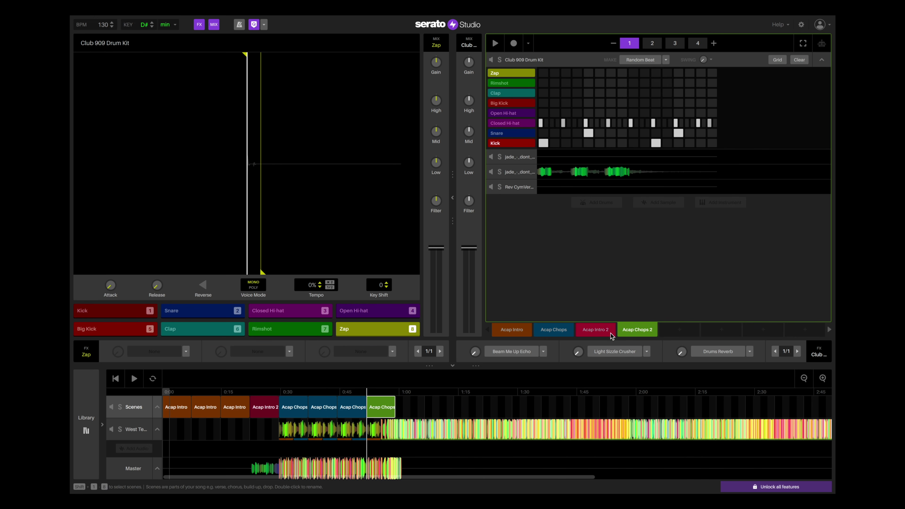
# Step: Draw a pad 1 Rev CymVerb SuperDuper note across the full width of page 1 in Acap Chops 2
pyautogui.click(510, 187)
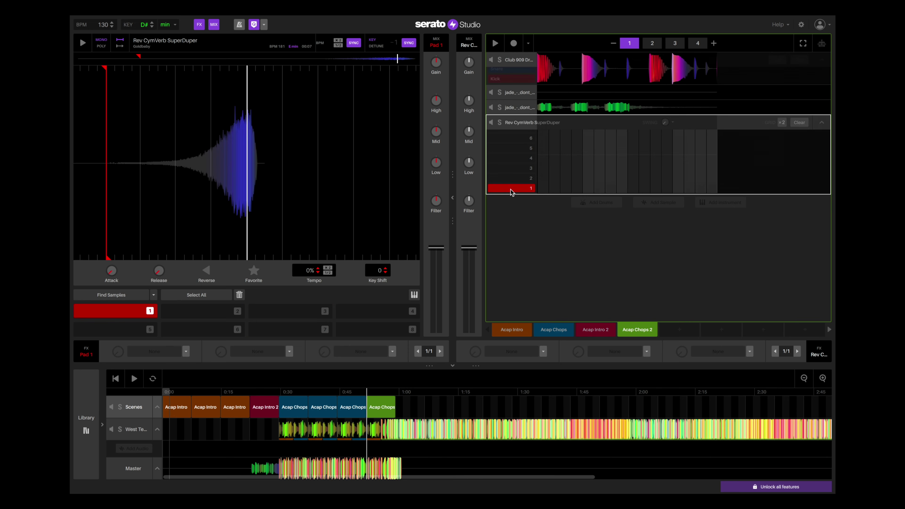
pyautogui.moveTo(542, 190); pyautogui.dragTo(647, 184)
pyautogui.moveTo(722, 185); pyautogui.dragTo(718, 187)
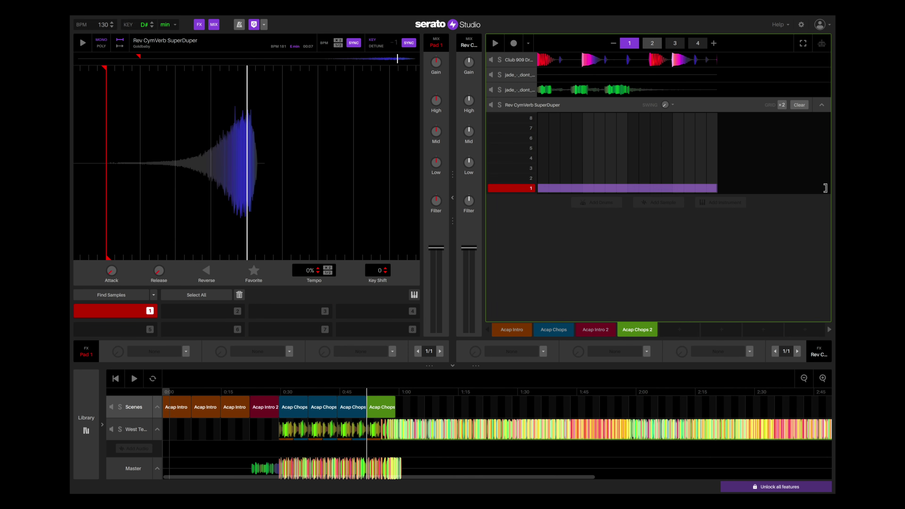
pyautogui.moveTo(825, 188); pyautogui.dragTo(718, 187)
# Step: Play the transition from the last Acap Chops clips into West Ten and the arrangement from its beginning
pyautogui.click(354, 393)
pyautogui.press('space')
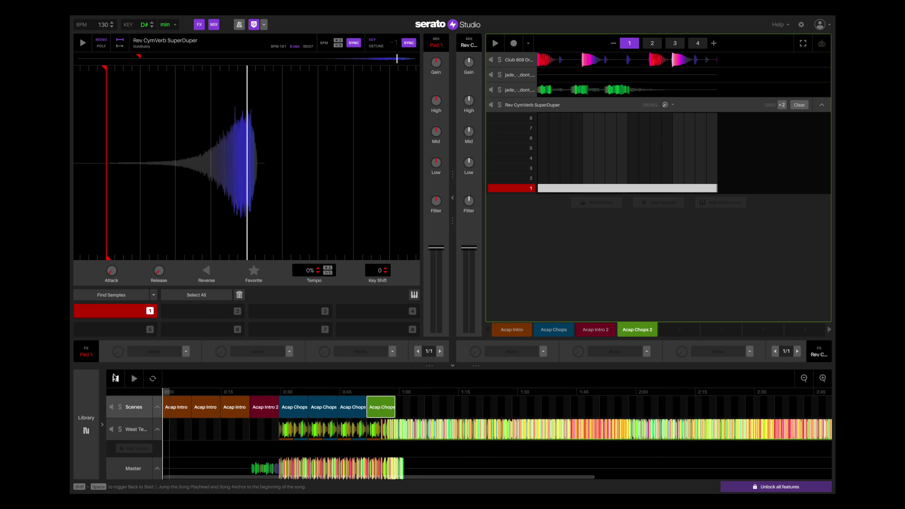
pyautogui.press('space')
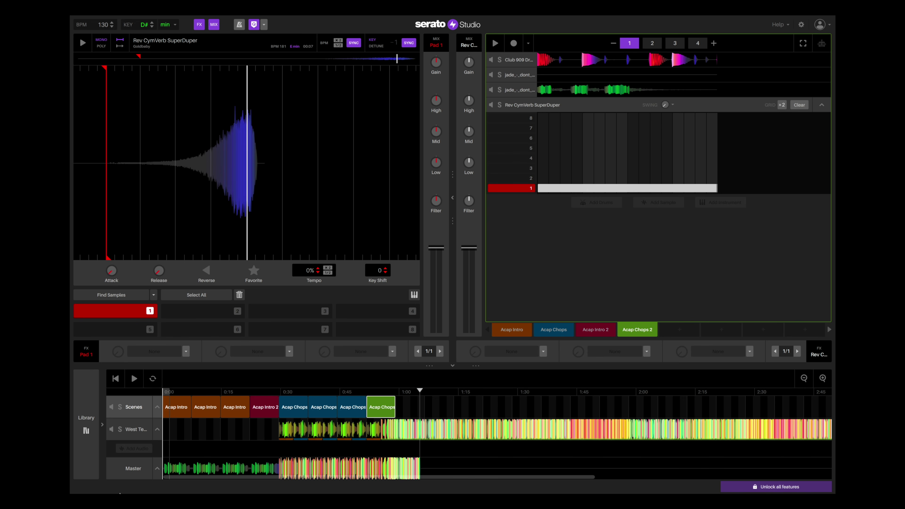
# Step: Enable the Master Compressor on the master channel and fine-tune its amount while playing from the first Acap Chops clip
pyautogui.click(133, 470)
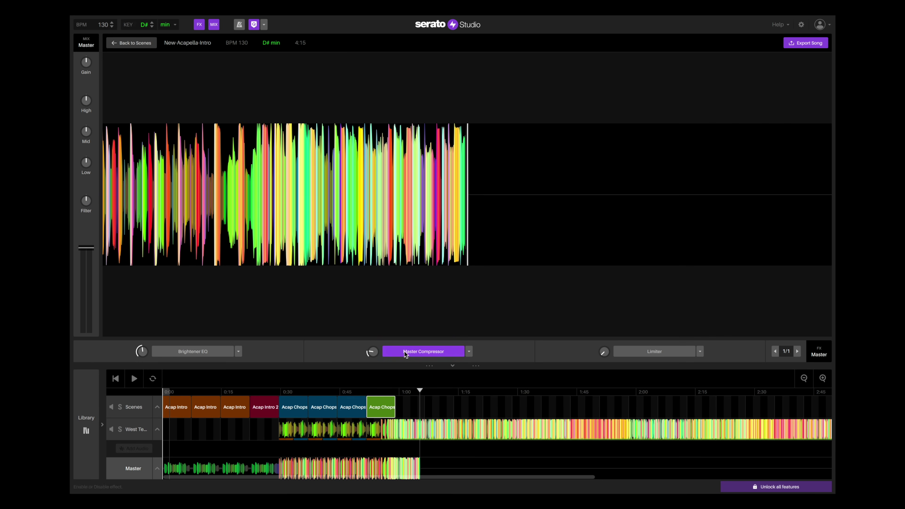
pyautogui.click(411, 349)
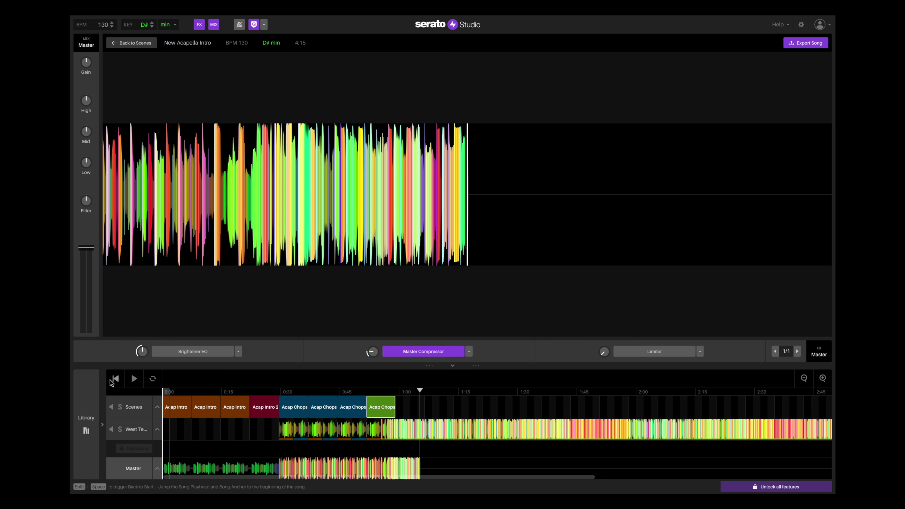
pyautogui.click(280, 392)
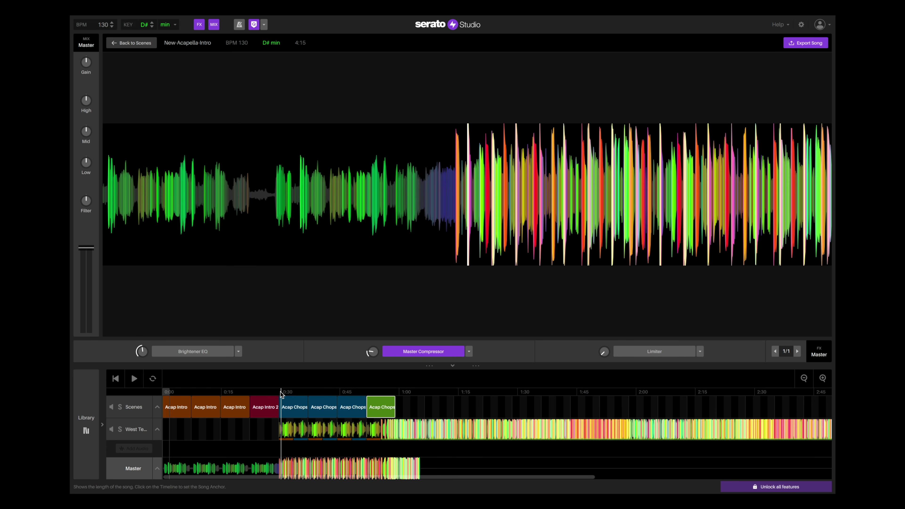
pyautogui.click(134, 379)
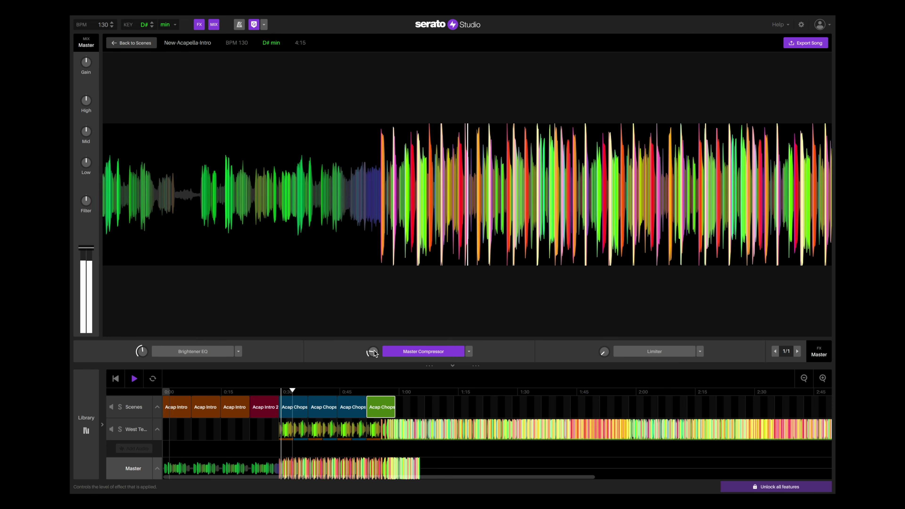
pyautogui.moveTo(374, 353)
pyautogui.mouseDown()
pyautogui.moveTo(374, 342)
pyautogui.moveTo(375, 356)
pyautogui.mouseUp()
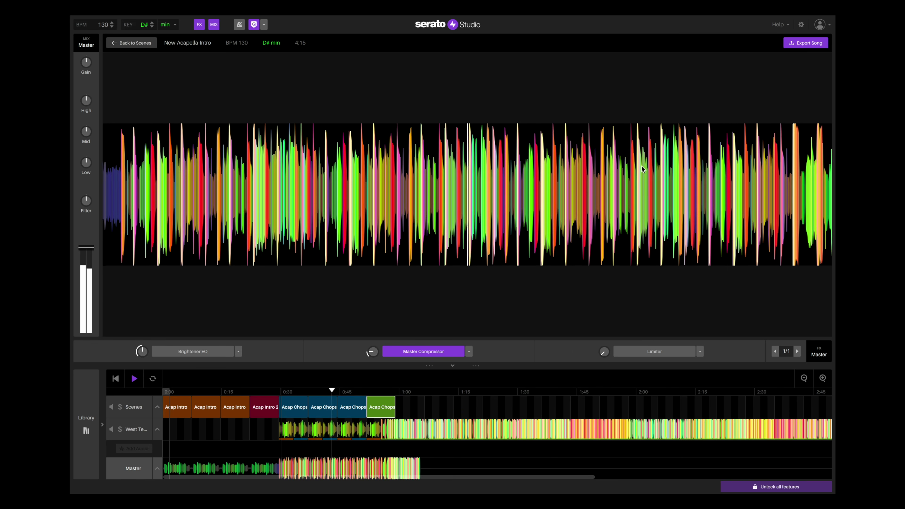
pyautogui.press('space')
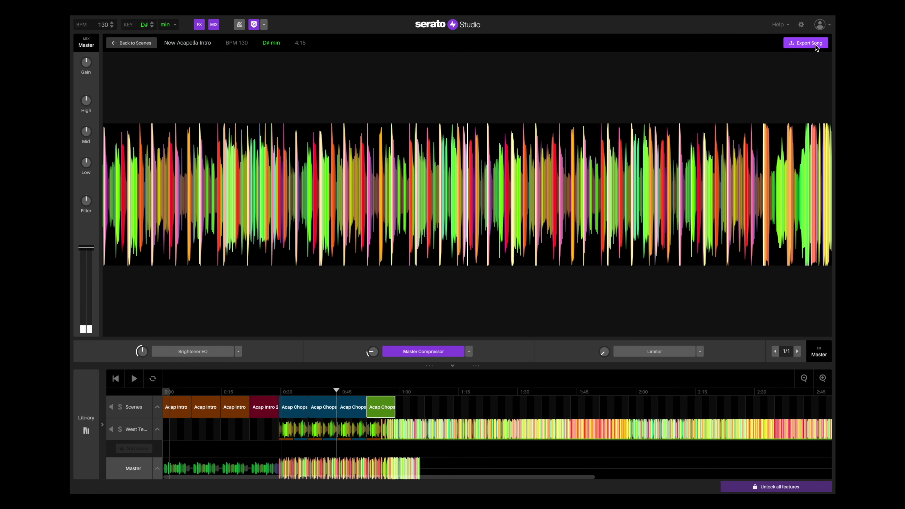
# Step: Export the song's master as an MP3 audio file
pyautogui.click(806, 43)
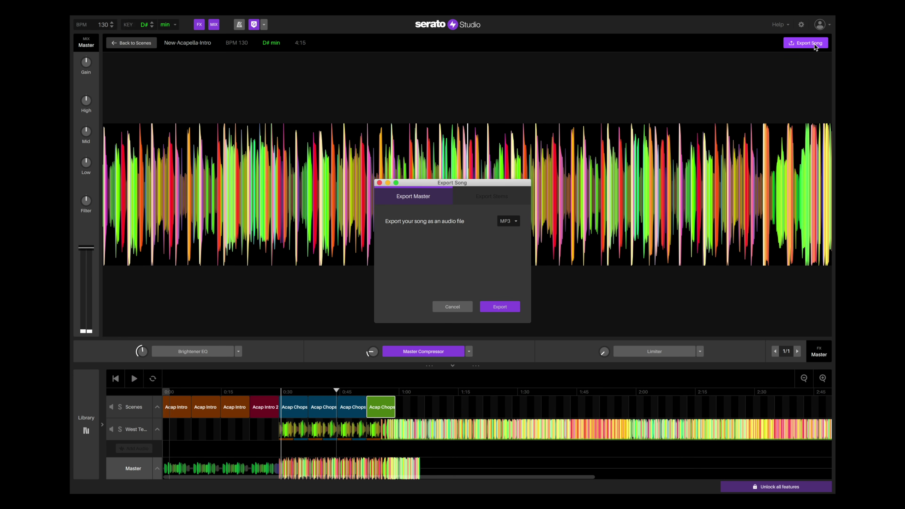
pyautogui.click(500, 307)
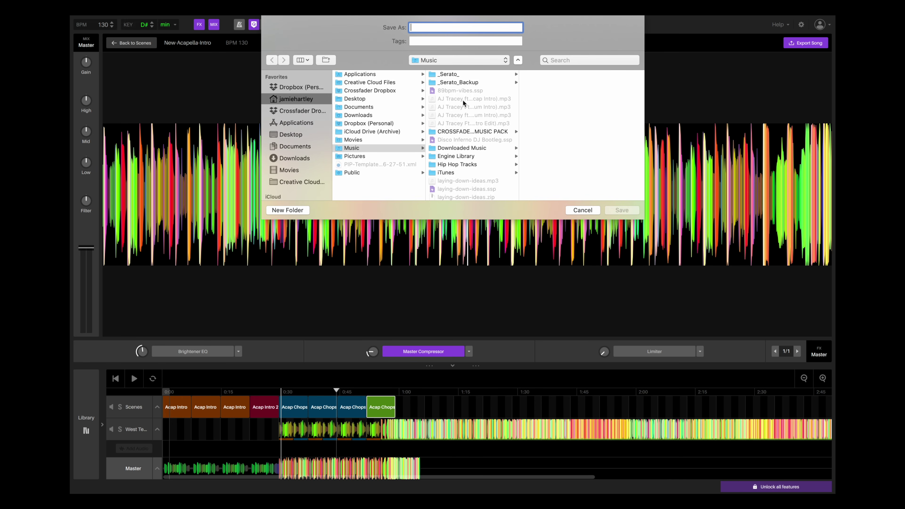